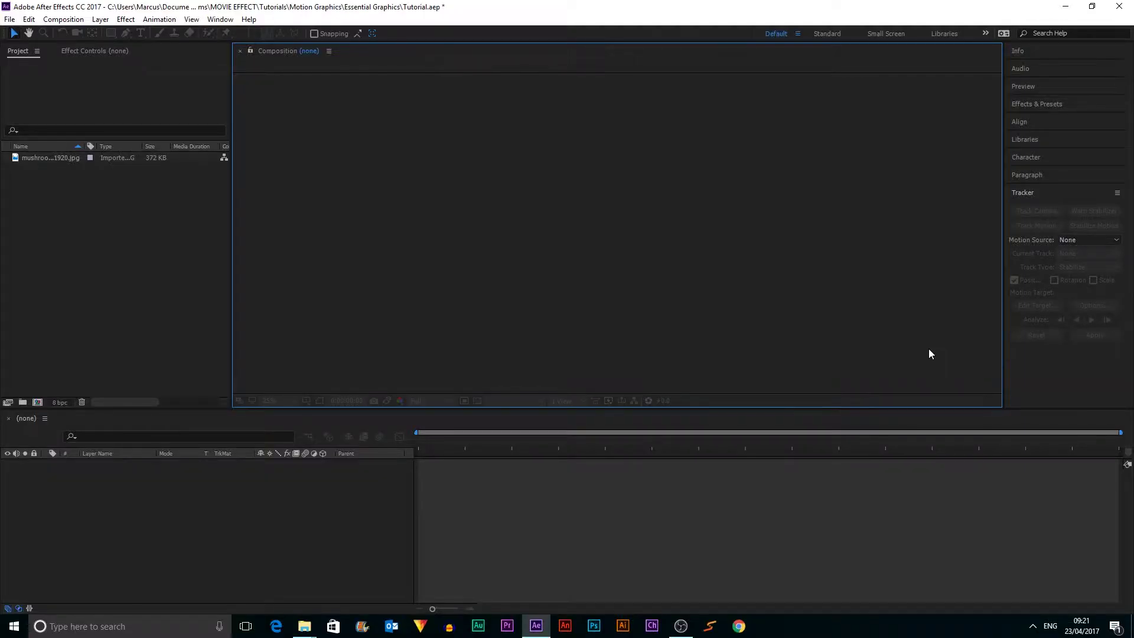
- Create a new composition named Essential Graphics, checking 1920×1080 size and 10-second duration
{"action": "left_click", "coordinate": [38, 402]}
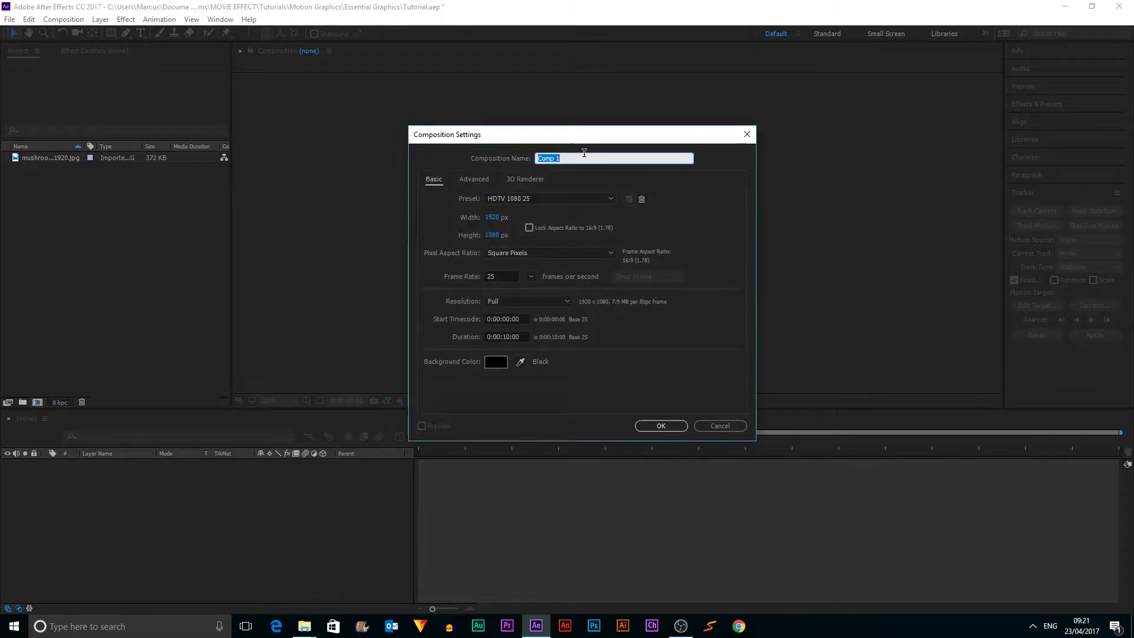
{"action": "type", "text": "Essential Grr"}
{"action": "key", "text": "BackSpace"}
{"action": "type", "text": "aphics"}
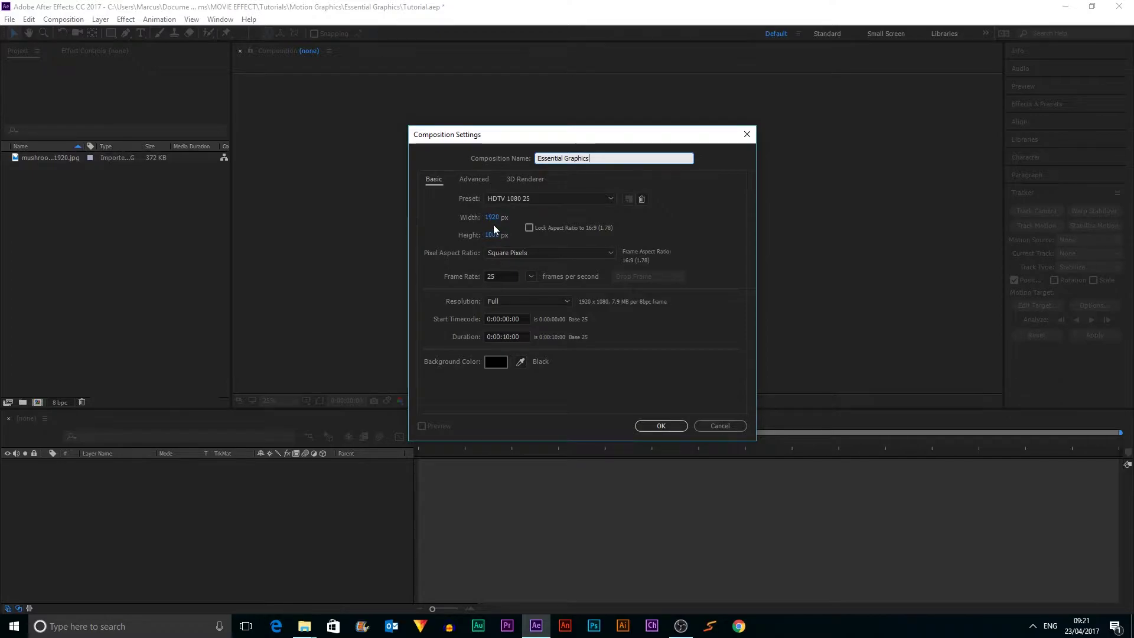
{"action": "left_click", "coordinate": [492, 217]}
{"action": "left_click", "coordinate": [495, 235]}
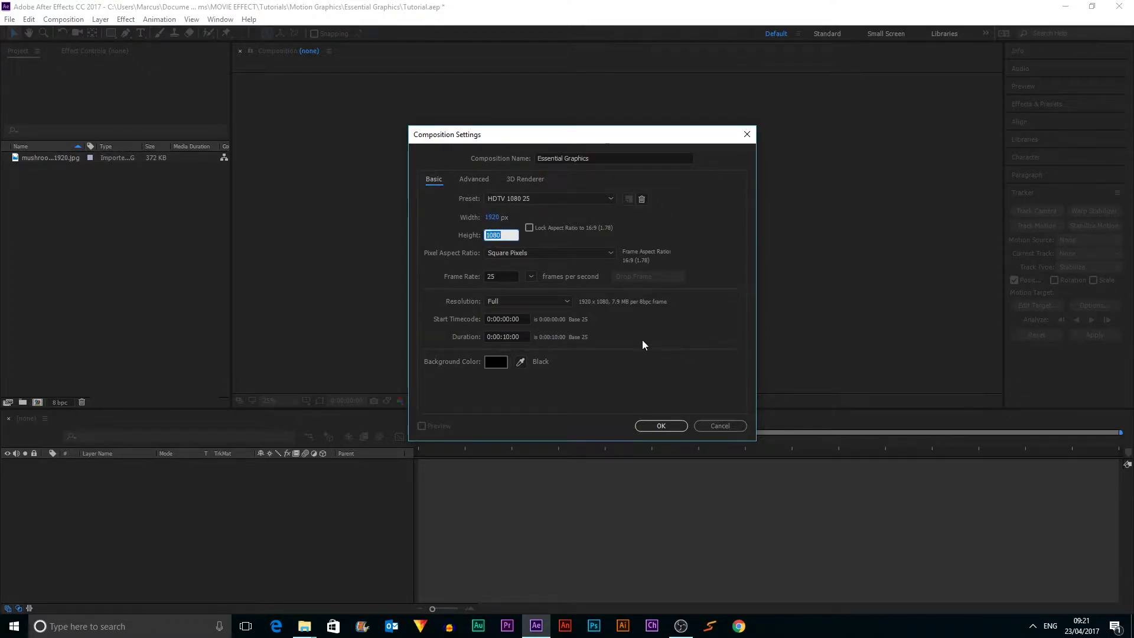
{"action": "left_click", "coordinate": [514, 337]}
{"action": "left_click", "coordinate": [528, 338]}
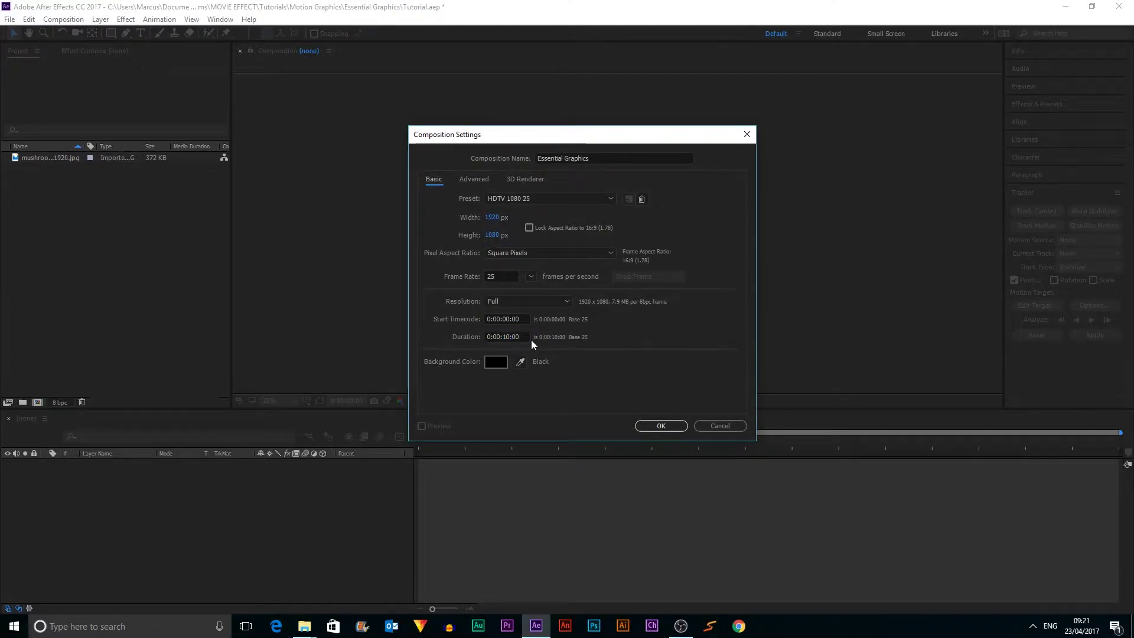
- Confirm the composition and add the mushrooms photo to it as a full-frame layer
{"action": "left_click", "coordinate": [664, 425]}
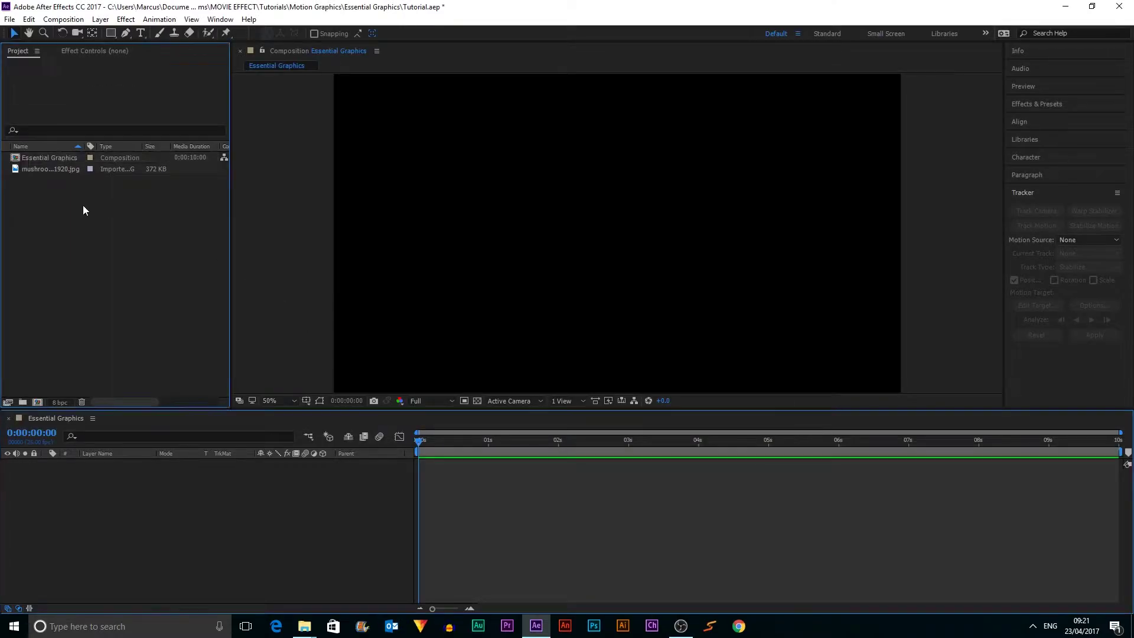
{"action": "left_click_drag", "start_coordinate": [38, 170], "coordinate": [141, 500]}
{"action": "left_click", "coordinate": [926, 256]}
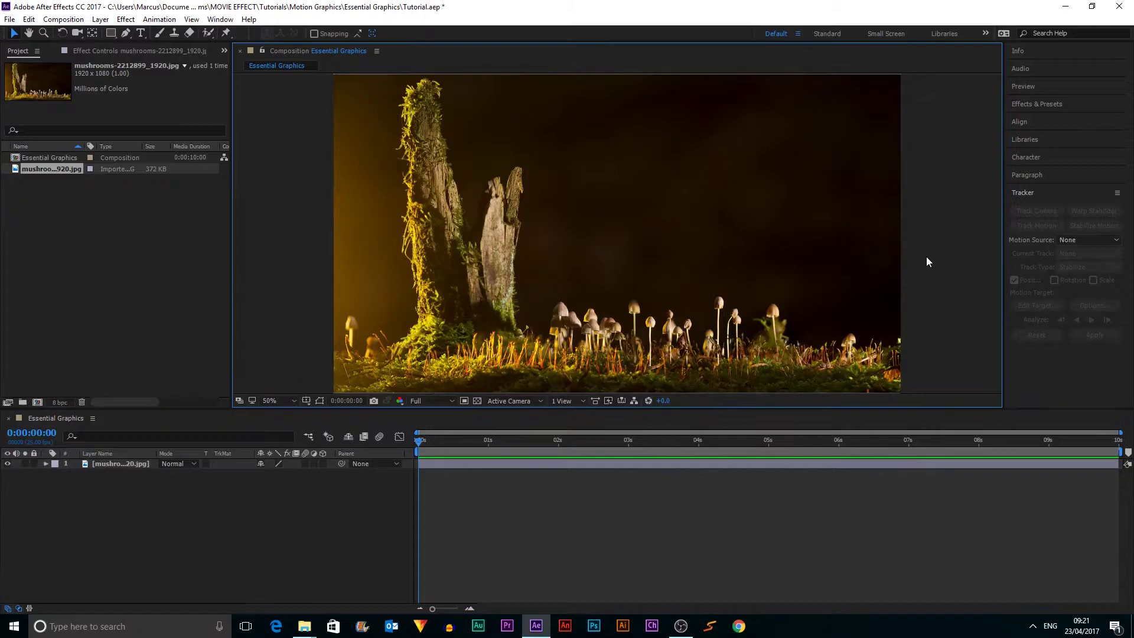
{"action": "left_click", "coordinate": [589, 175]}
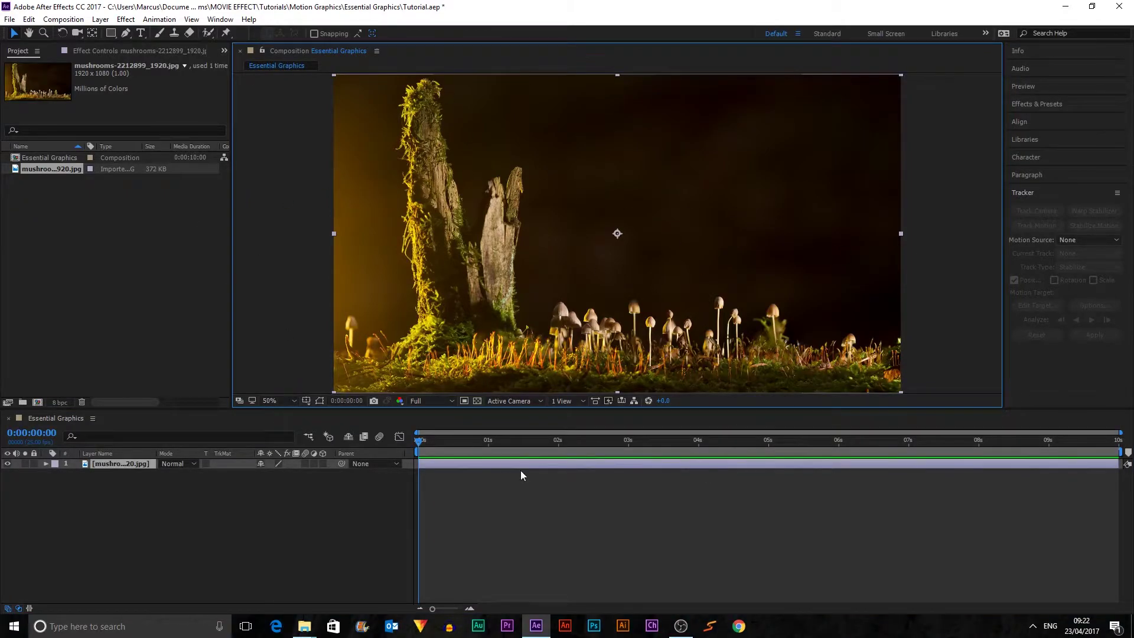
{"action": "left_click", "coordinate": [246, 345]}
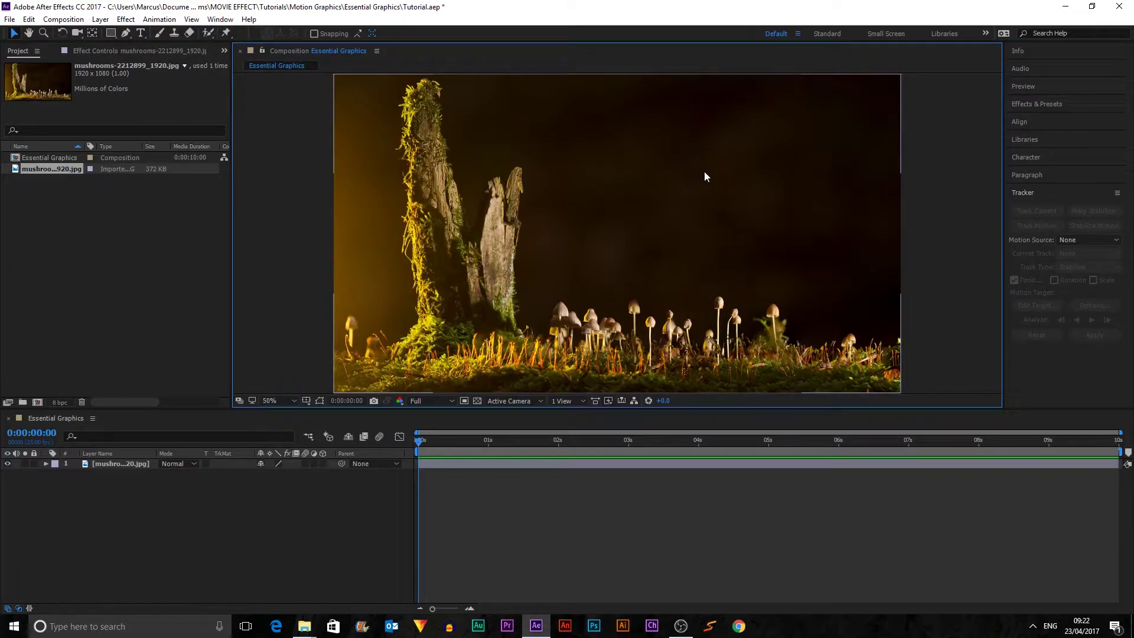
- Add a white '0' text layer over the photo and move it toward the frame centre
{"action": "right_click", "coordinate": [265, 515]}
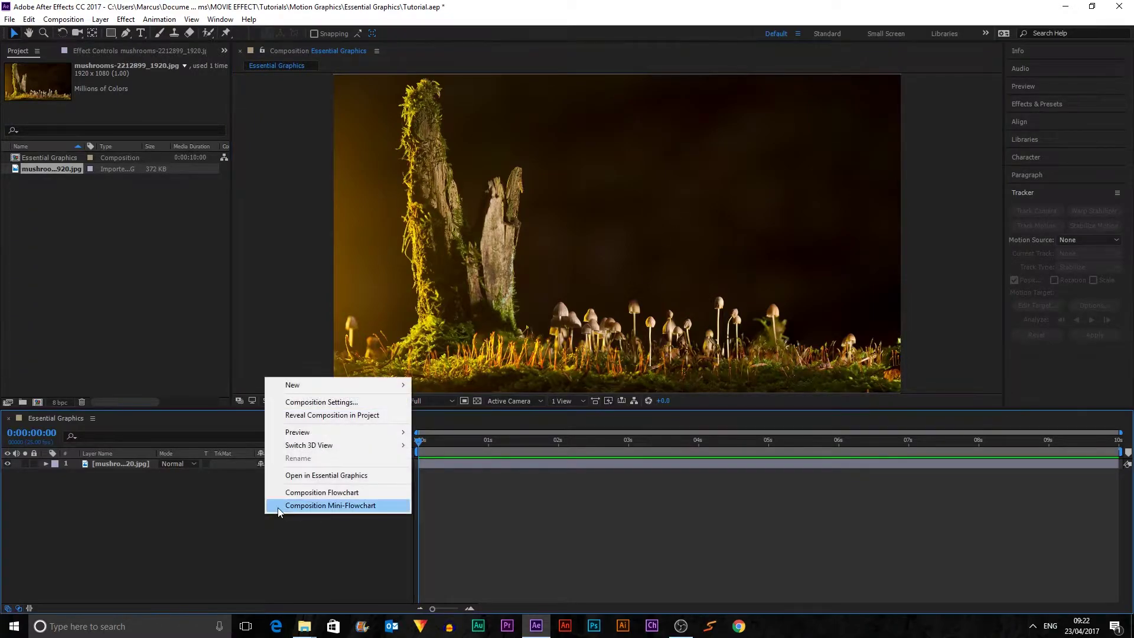
{"action": "left_click", "coordinate": [203, 541]}
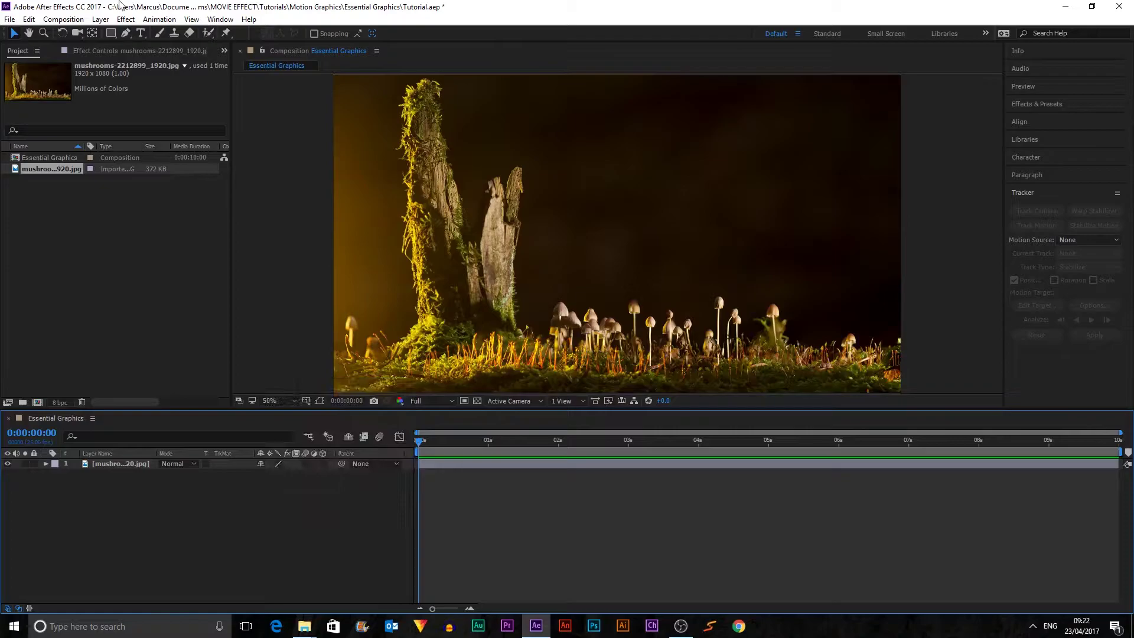
{"action": "left_click", "coordinate": [141, 33]}
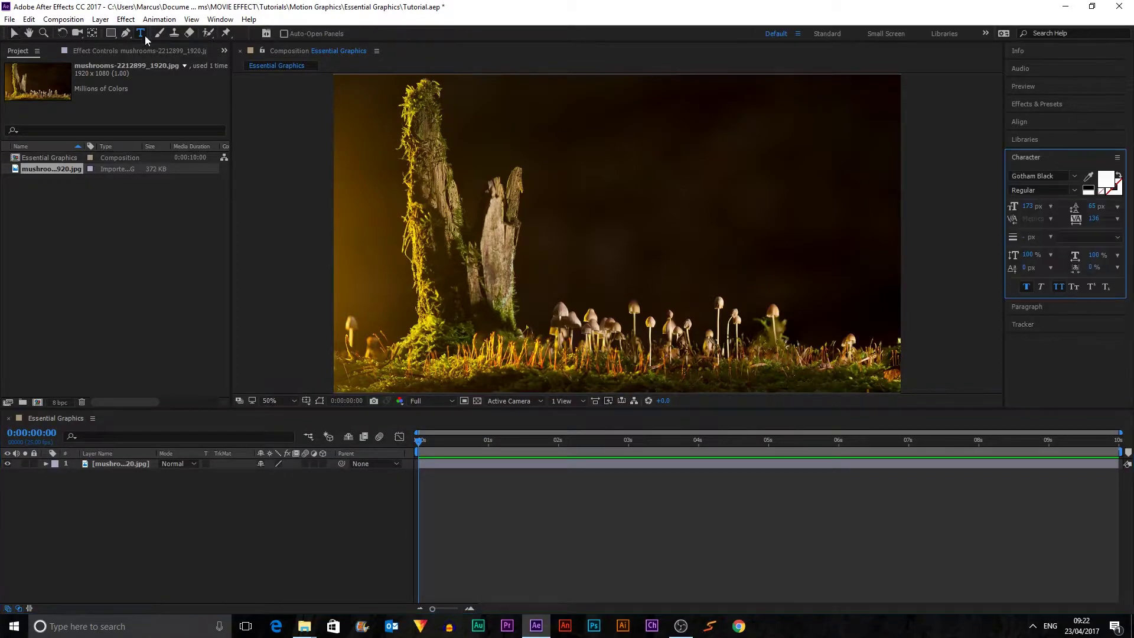
{"action": "left_click", "coordinate": [572, 221]}
{"action": "type", "text": "0"}
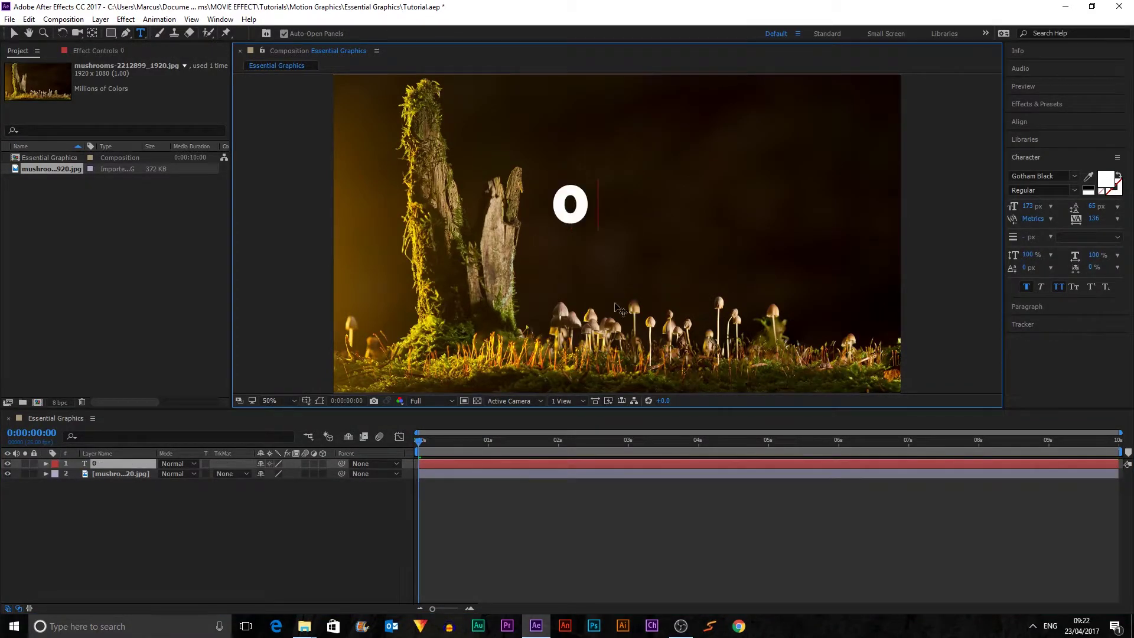
{"action": "left_click", "coordinate": [14, 33]}
{"action": "left_click_drag", "start_coordinate": [584, 211], "coordinate": [625, 237]}
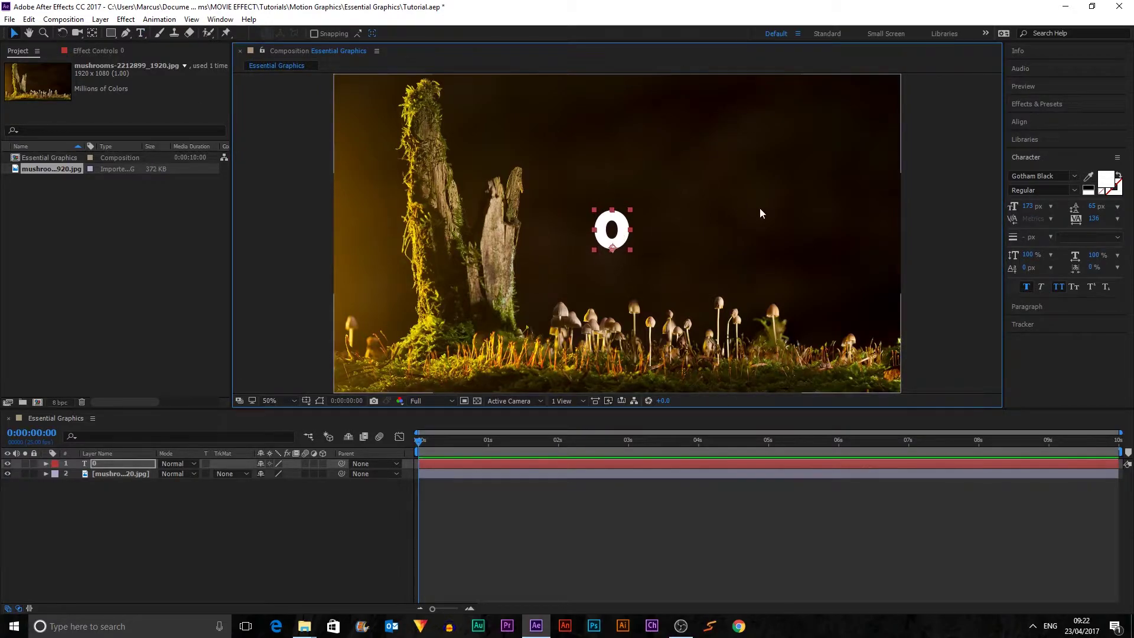
{"action": "left_click", "coordinate": [275, 342]}
{"action": "left_click", "coordinate": [115, 466]}
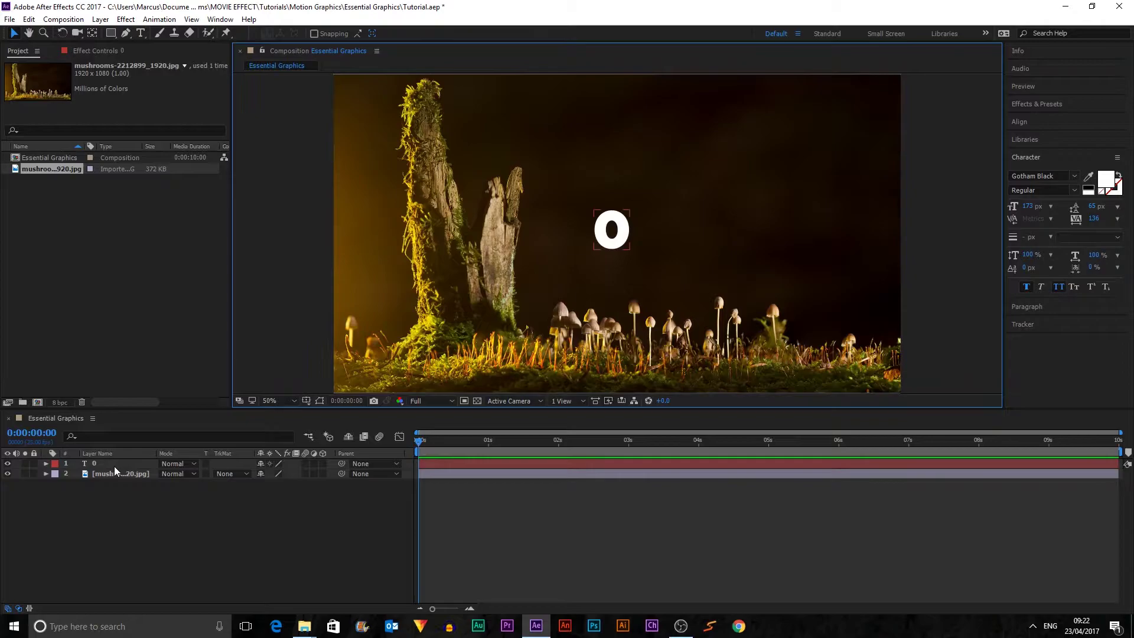
- Add a null object layer and rename it Controller
{"action": "right_click", "coordinate": [156, 513]}
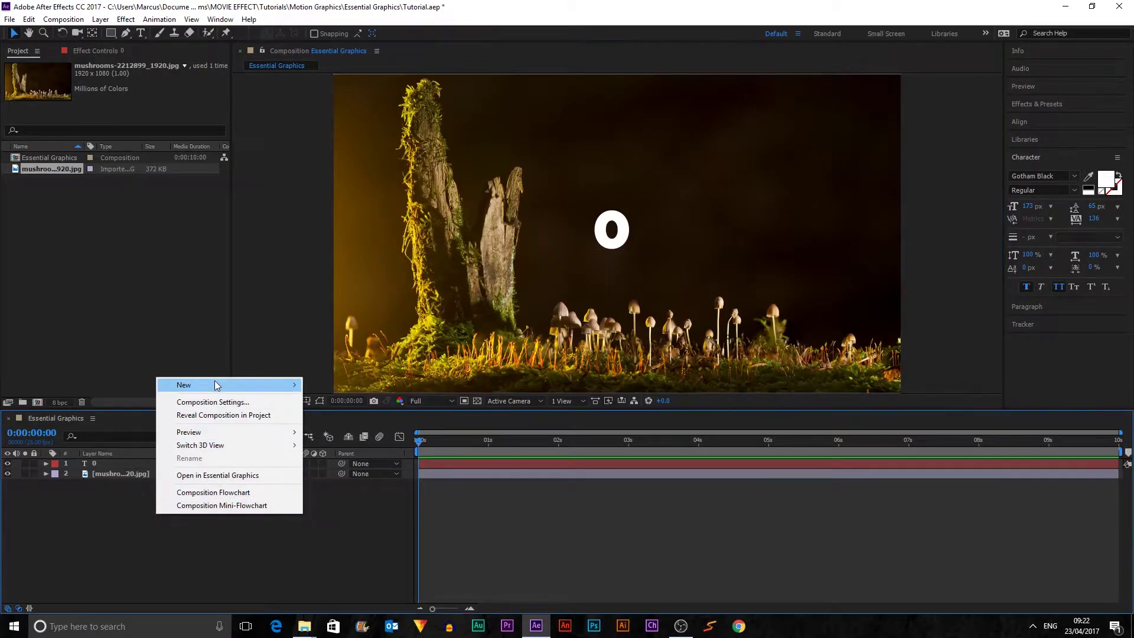
{"action": "mouse_move", "coordinate": [214, 383]}
{"action": "left_click", "coordinate": [338, 455]}
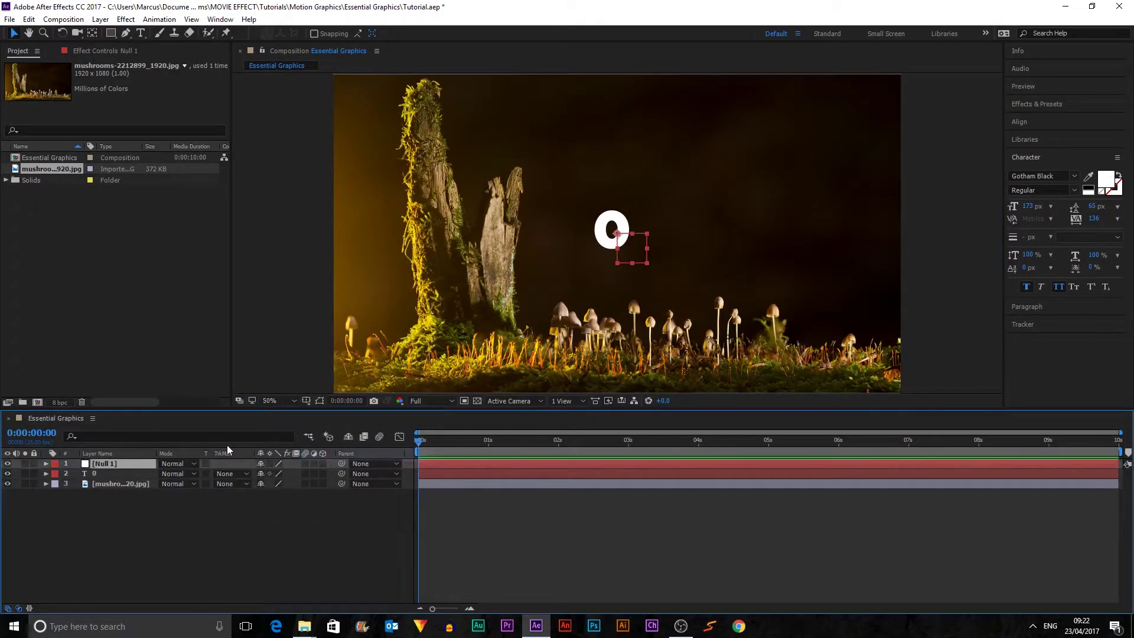
{"action": "right_click", "coordinate": [116, 464]}
{"action": "left_click", "coordinate": [177, 606]}
{"action": "type", "text": "Con"}
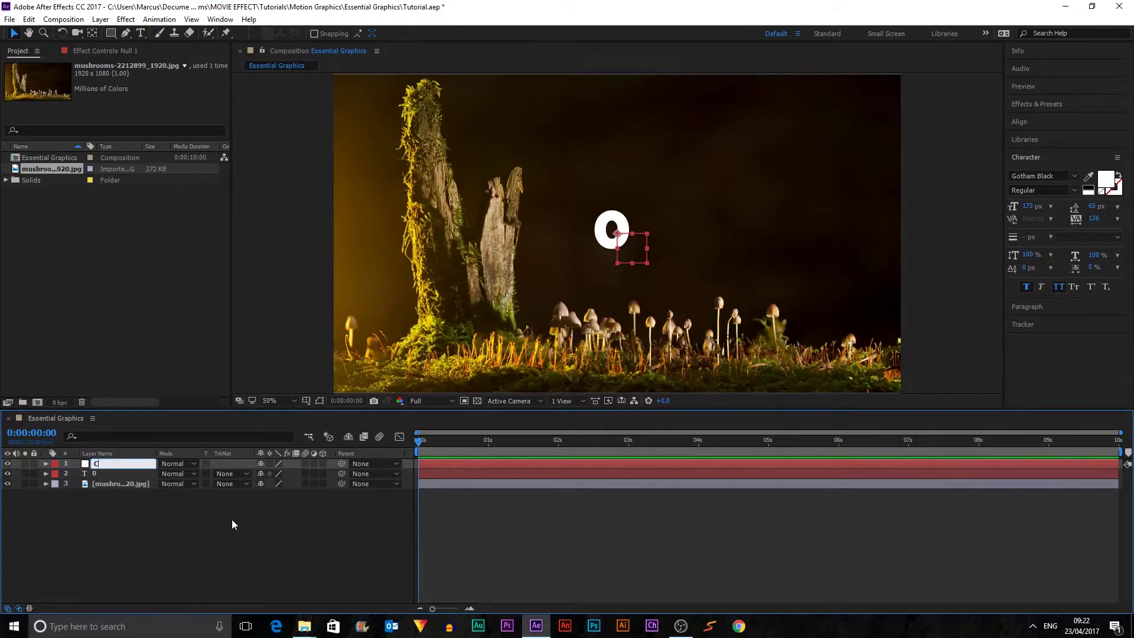
{"action": "type", "text": "troller"}
{"action": "key", "text": "Return"}
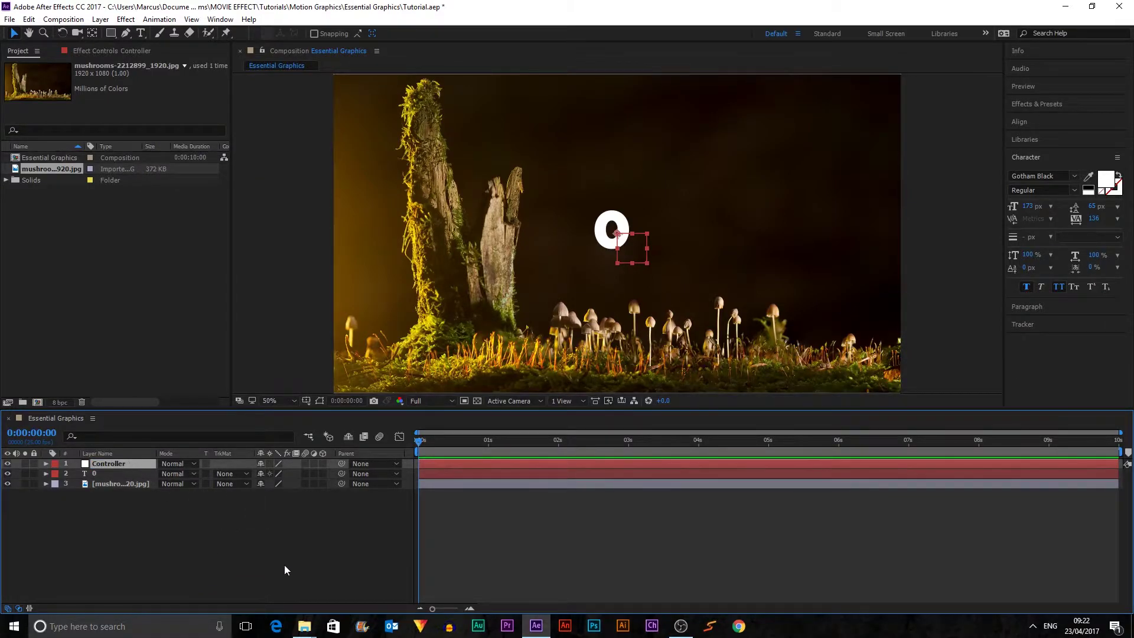
{"action": "left_click", "coordinate": [108, 51]}
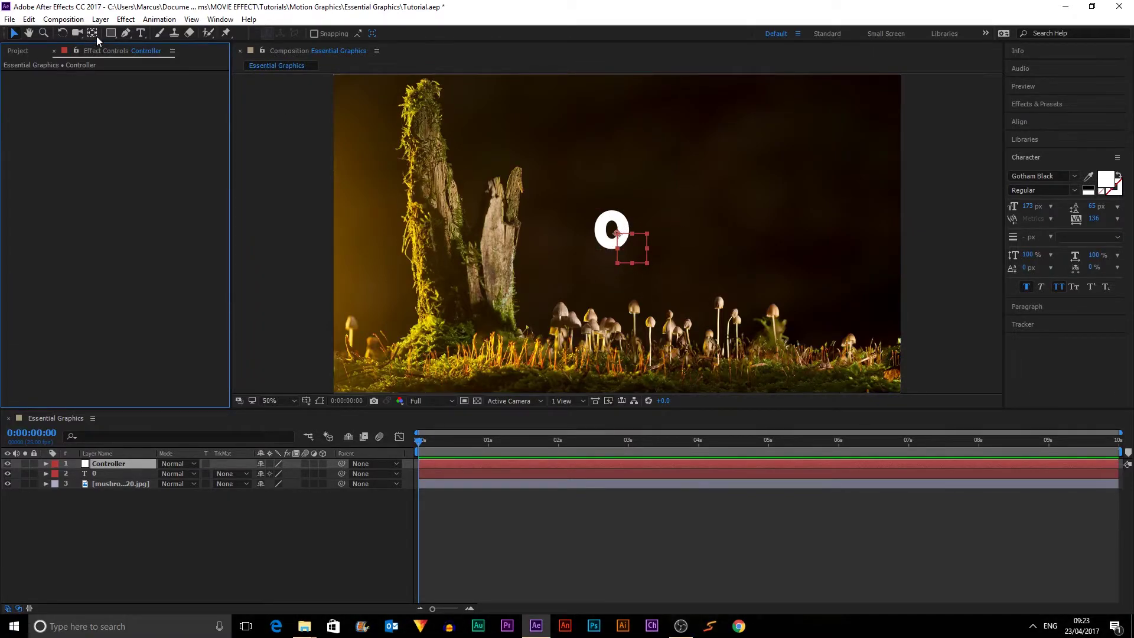
- Apply an Expression Controls Slider Control effect to the Controller layer
{"action": "left_click", "coordinate": [126, 19]}
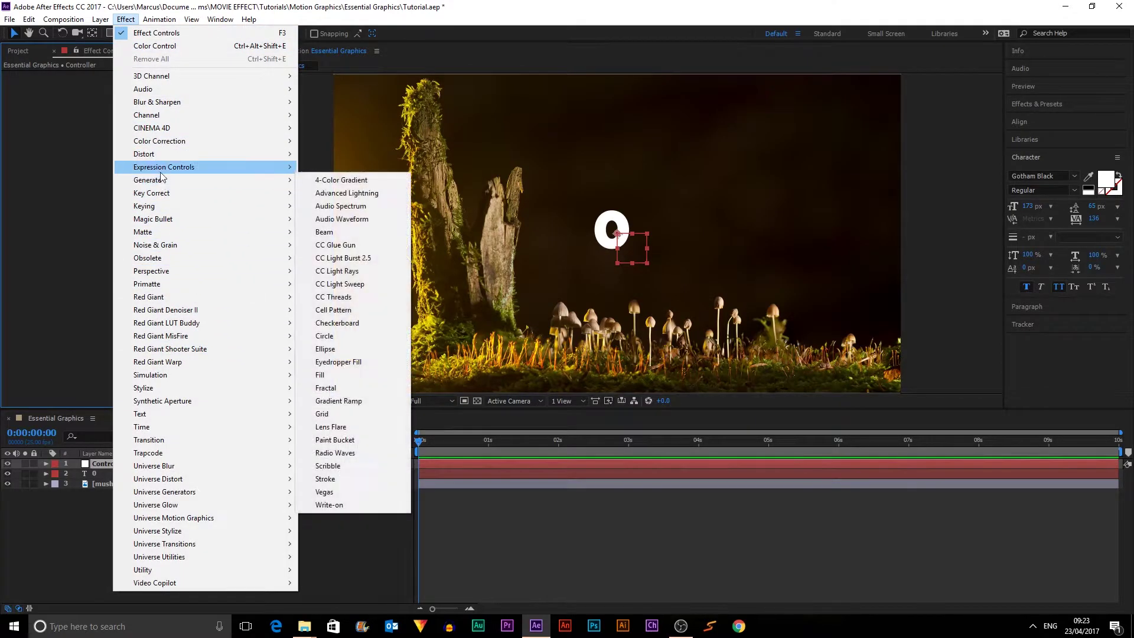
{"action": "mouse_move", "coordinate": [163, 173]}
{"action": "left_click", "coordinate": [337, 244]}
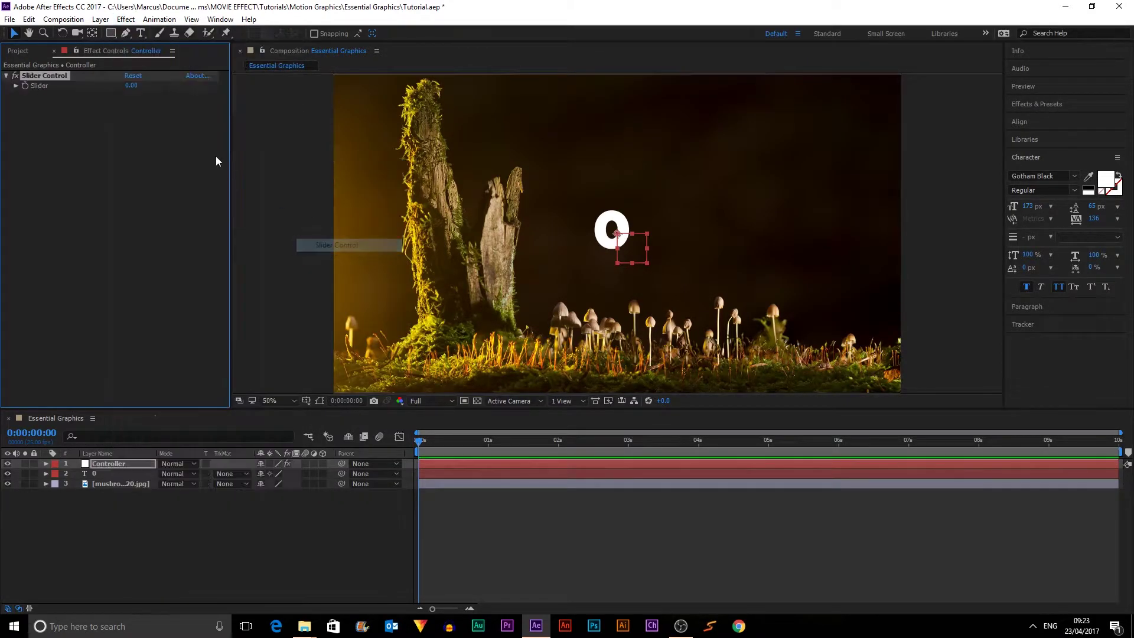
{"action": "left_click", "coordinate": [140, 157]}
{"action": "left_click", "coordinate": [16, 86]}
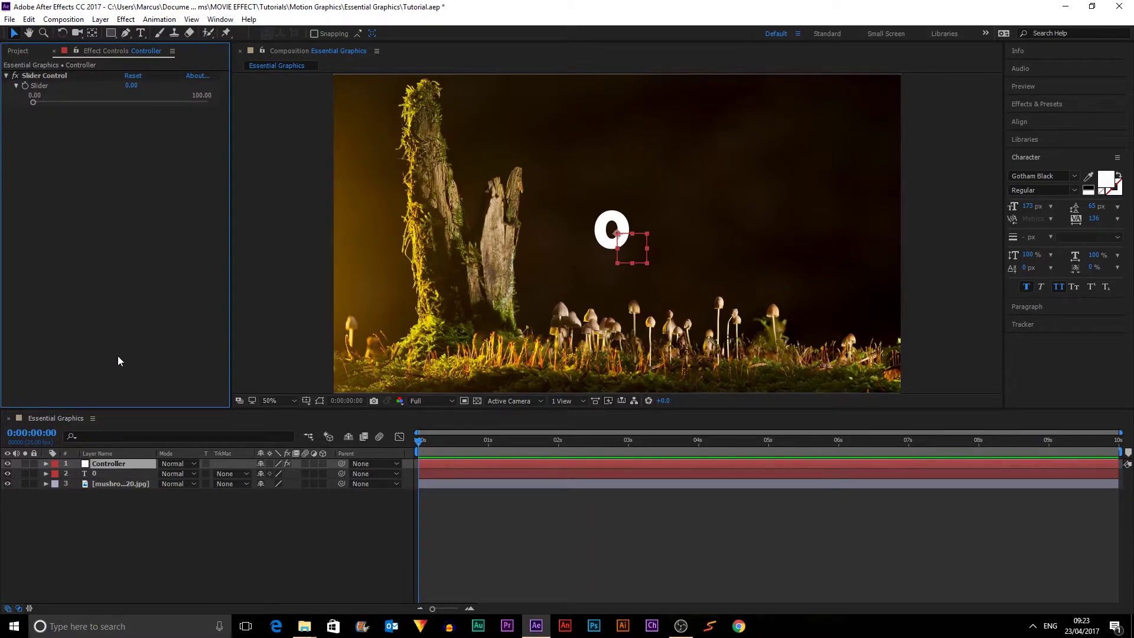
- Add an expression to the 0 layer's Source Text, pick-whipped to the Controller's Slider
{"action": "left_click", "coordinate": [108, 473]}
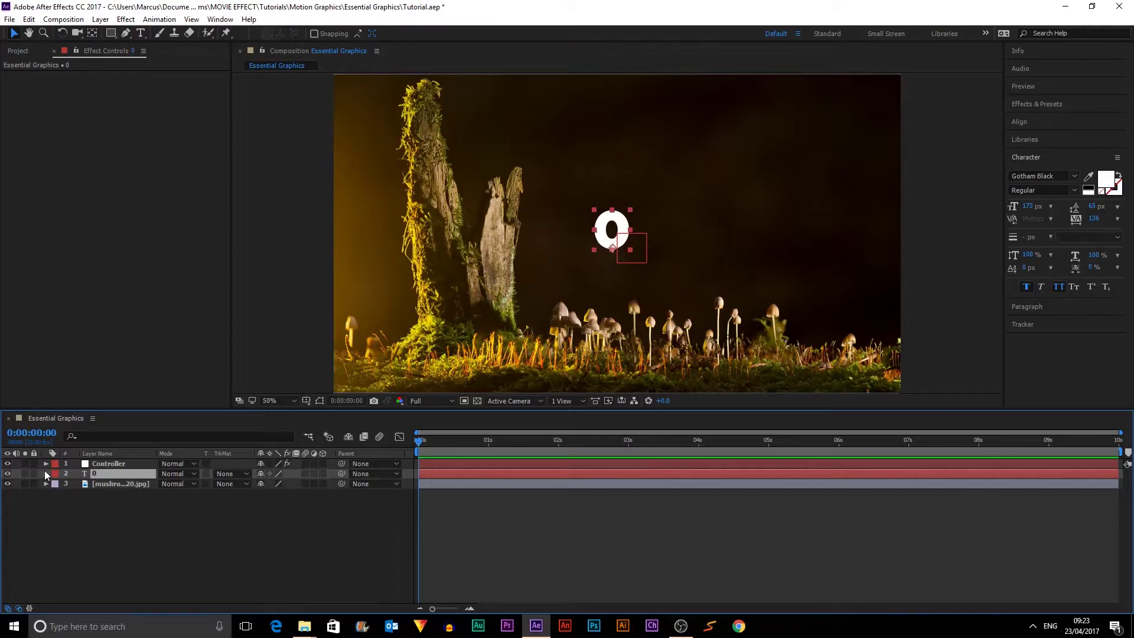
{"action": "left_click", "coordinate": [46, 474]}
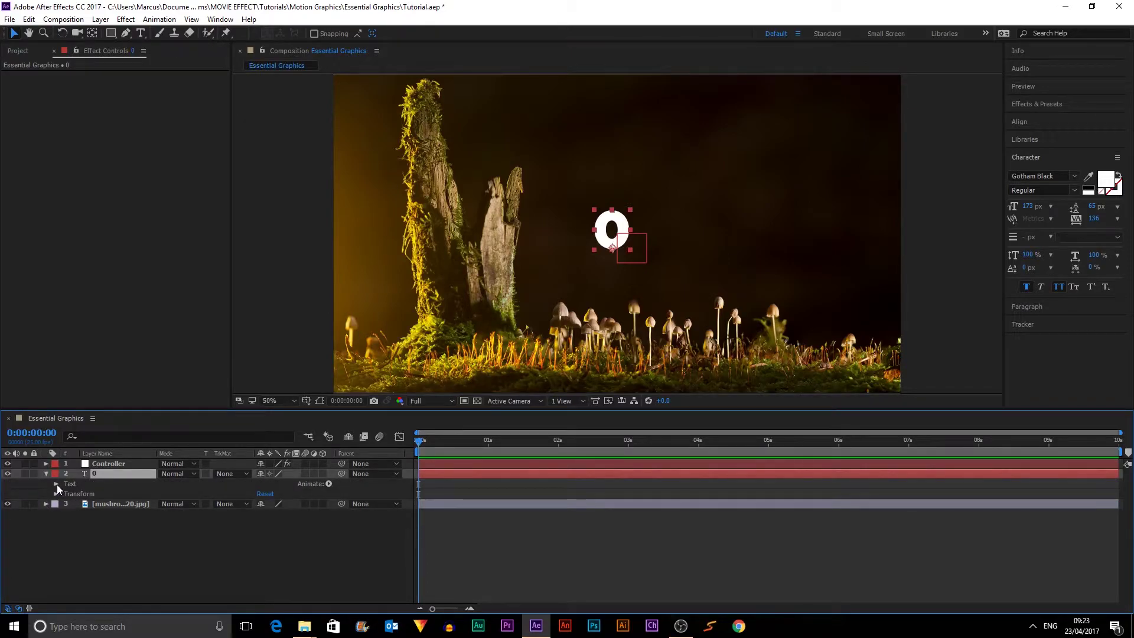
{"action": "left_click", "coordinate": [56, 485]}
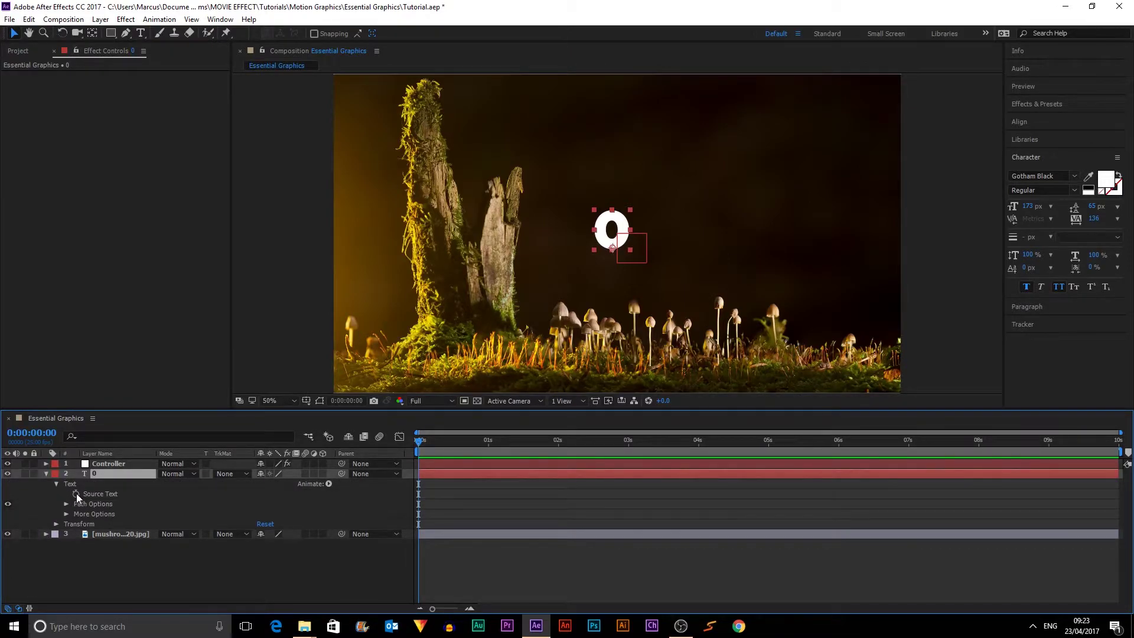
{"action": "left_click", "coordinate": [76, 494], "text": "alt"}
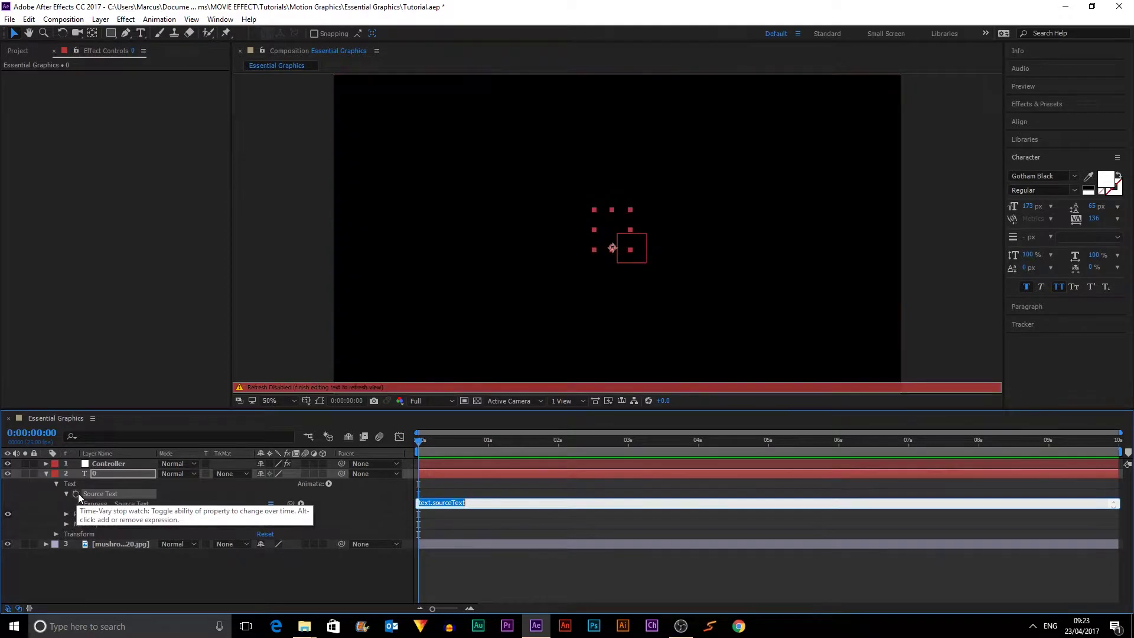
{"action": "left_click", "coordinate": [118, 464]}
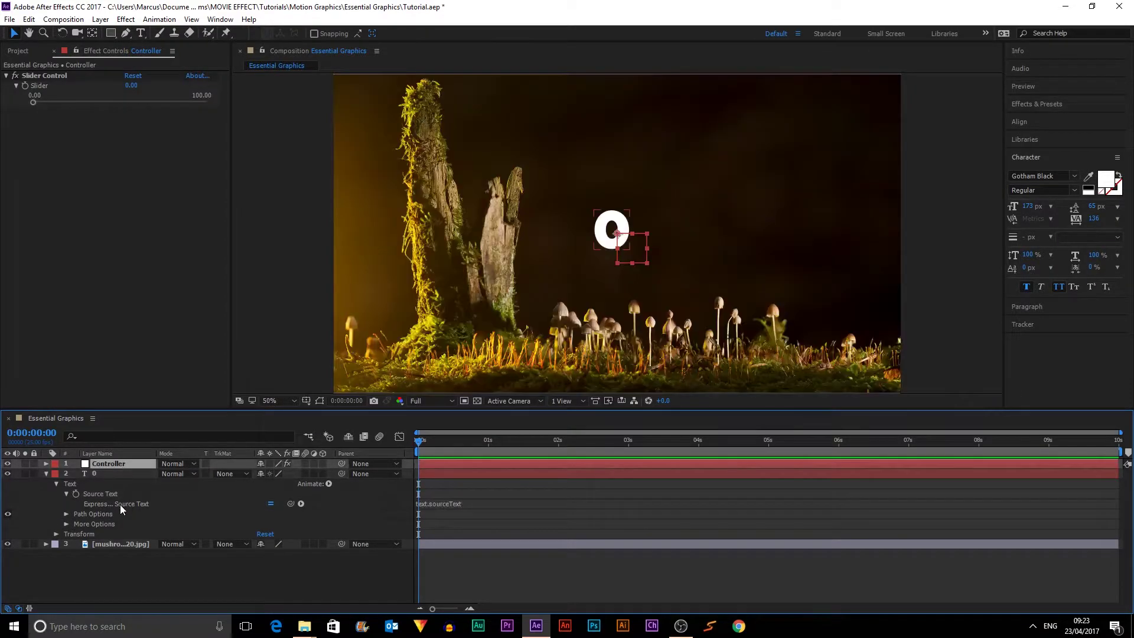
{"action": "left_click_drag", "start_coordinate": [290, 503], "coordinate": [6, 105]}
{"action": "left_click", "coordinate": [57, 208]}
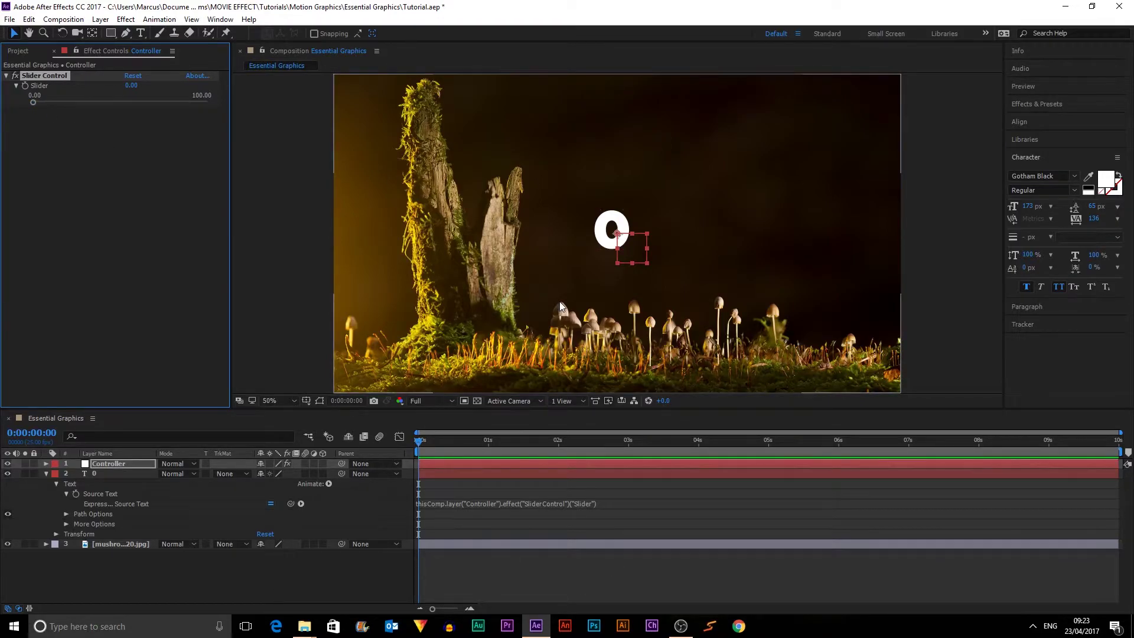
- Set the Slider's range maximum to 9 and drag the slider to test the counting digit
{"action": "left_click", "coordinate": [130, 216]}
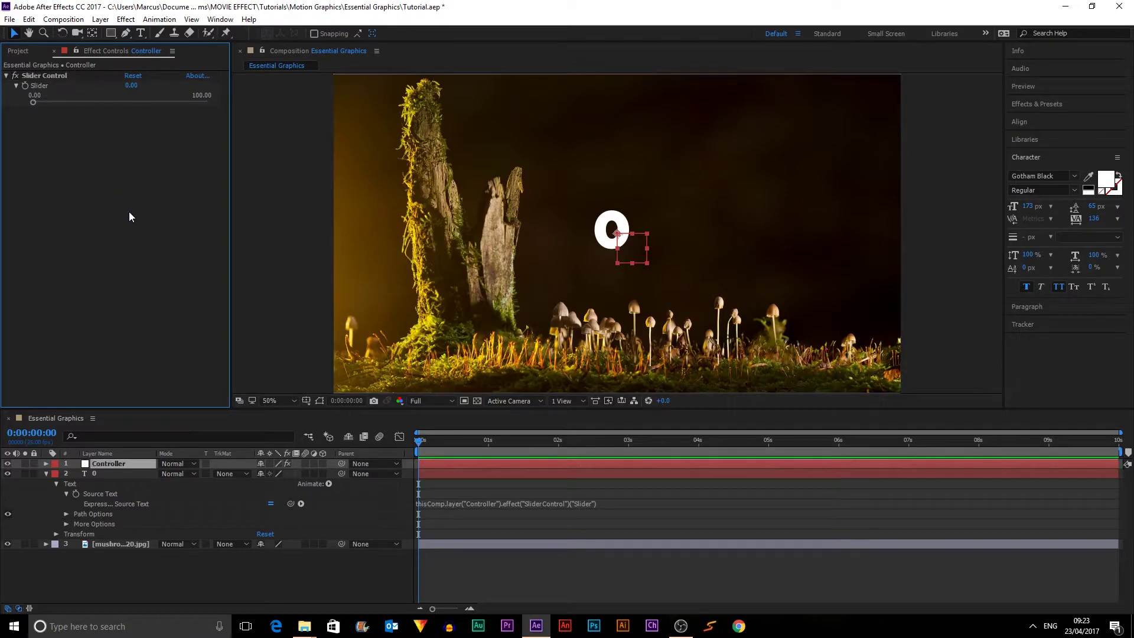
{"action": "right_click", "coordinate": [42, 86]}
{"action": "left_click", "coordinate": [56, 91]}
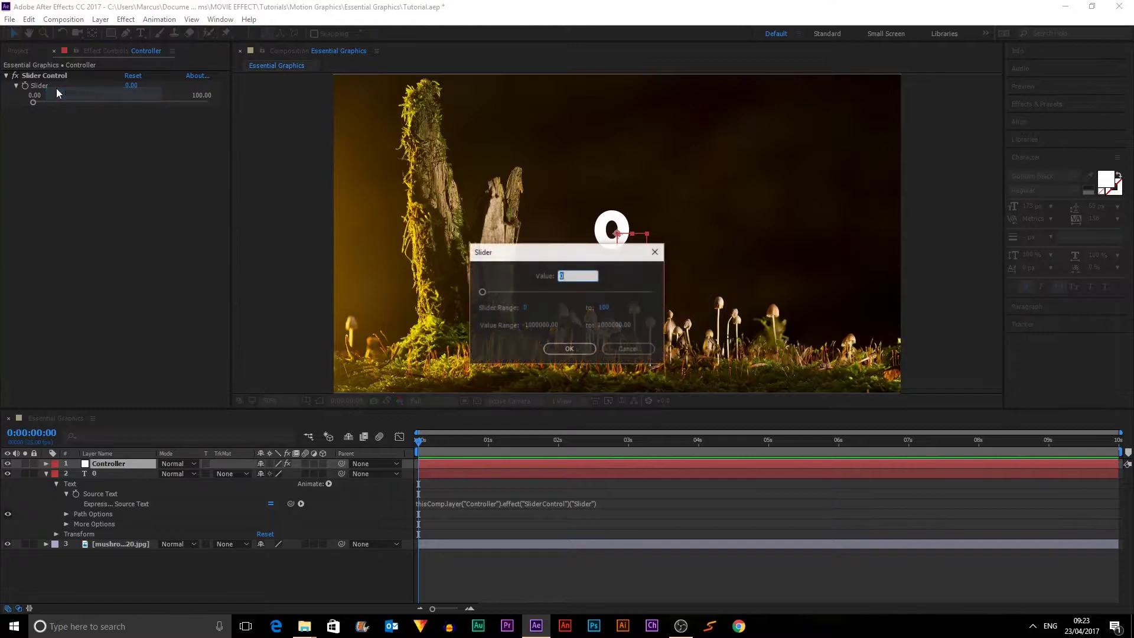
{"action": "left_click", "coordinate": [604, 307]}
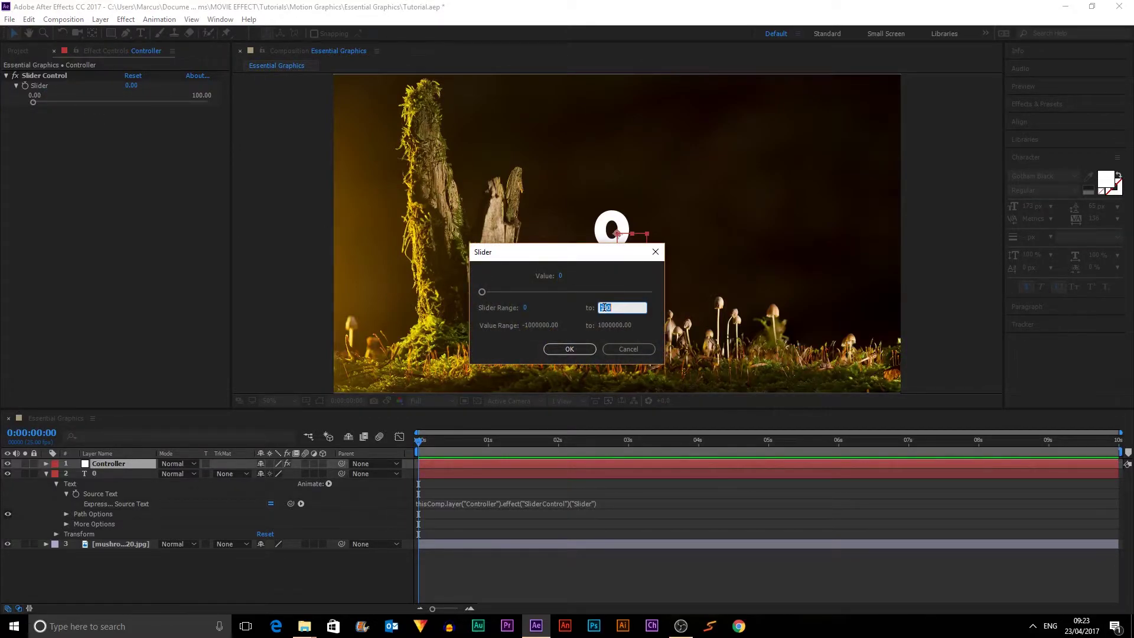
{"action": "type", "text": "9"}
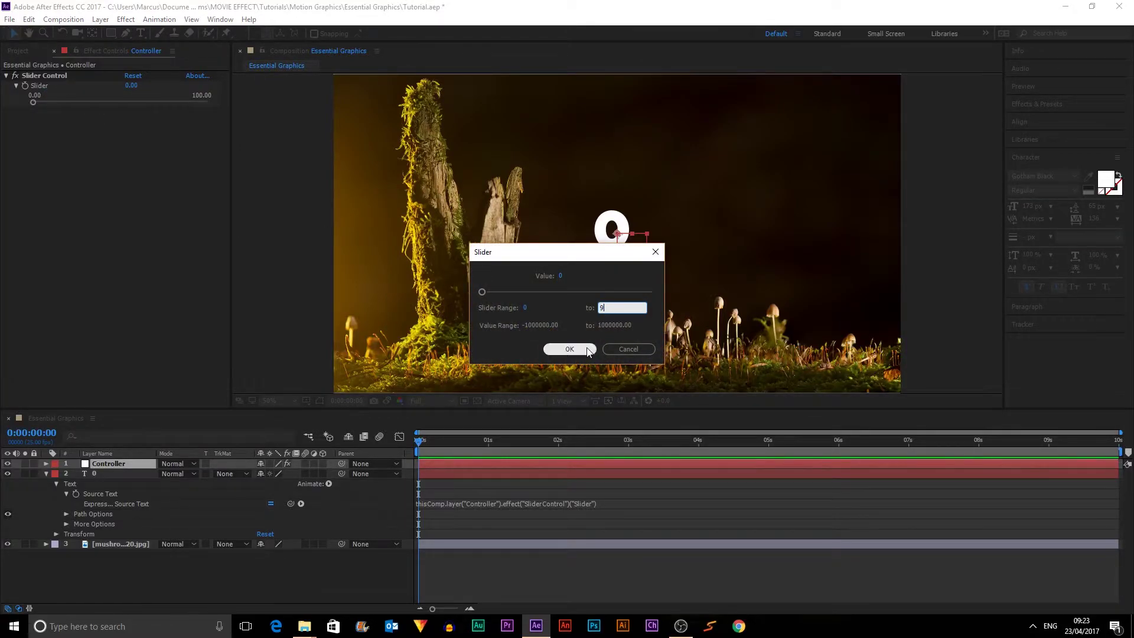
{"action": "left_click", "coordinate": [588, 325]}
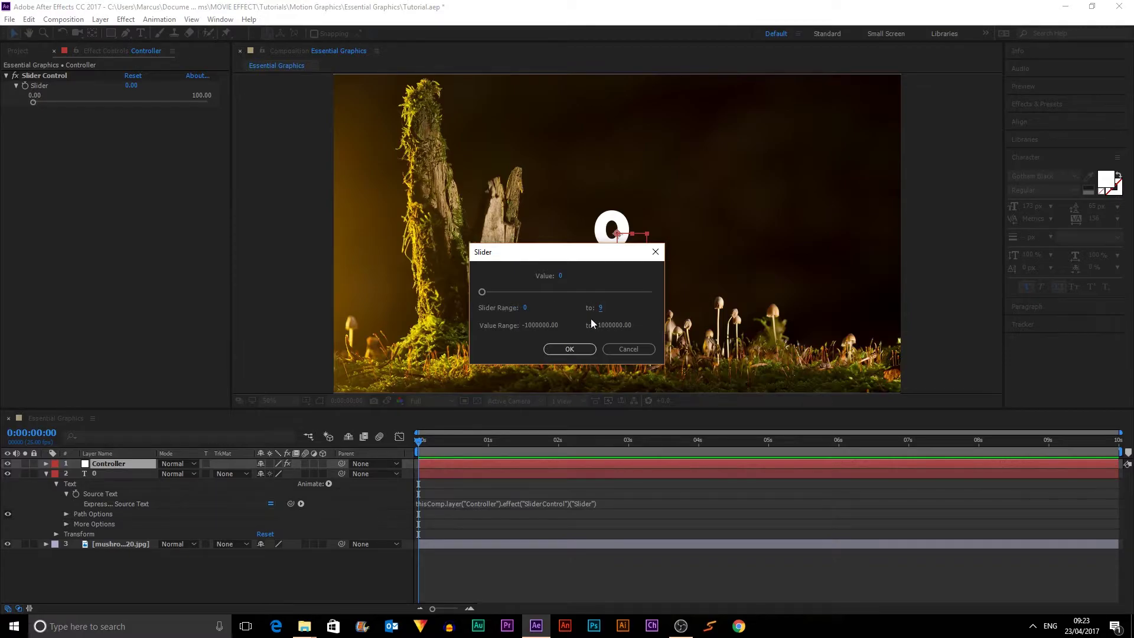
{"action": "left_click", "coordinate": [571, 351]}
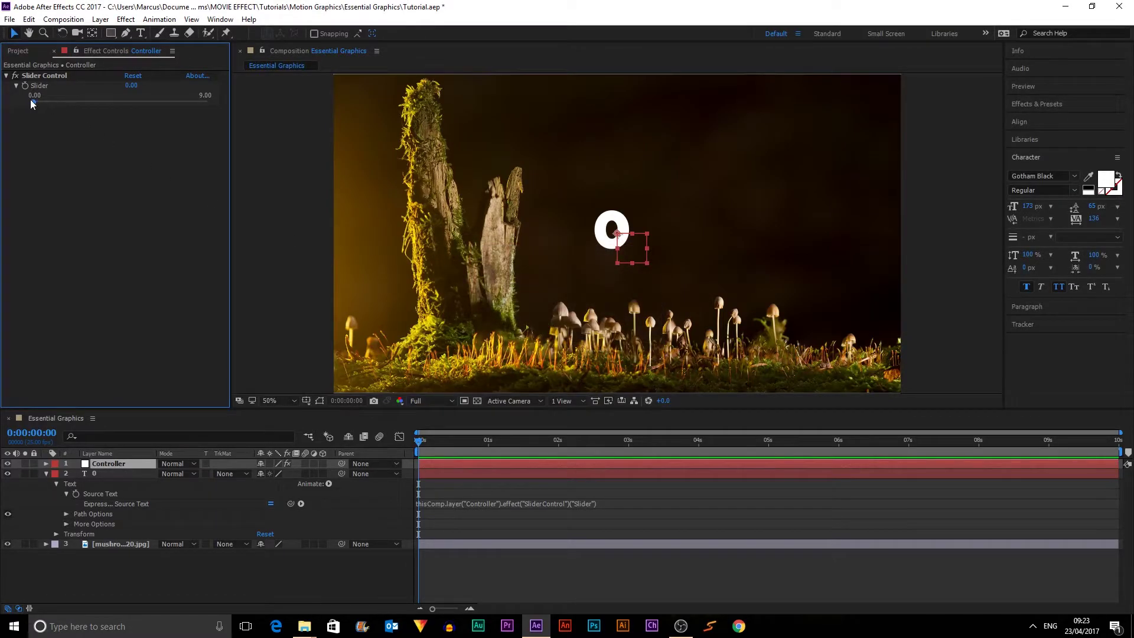
{"action": "mouse_move", "coordinate": [32, 101]}
{"action": "left_mouse_down"}
{"action": "mouse_move", "coordinate": [243, 115]}
{"action": "mouse_move", "coordinate": [24, 112]}
{"action": "left_mouse_up"}
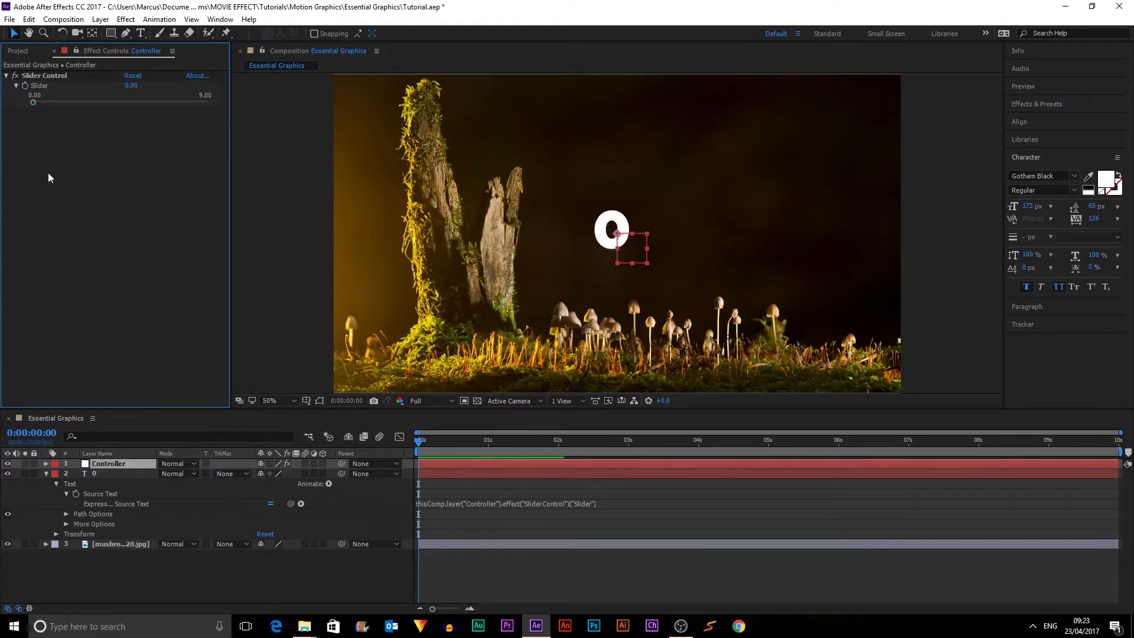
- Append .value.toFixed(0) to the end of the Source Text expression
{"action": "left_click", "coordinate": [603, 502]}
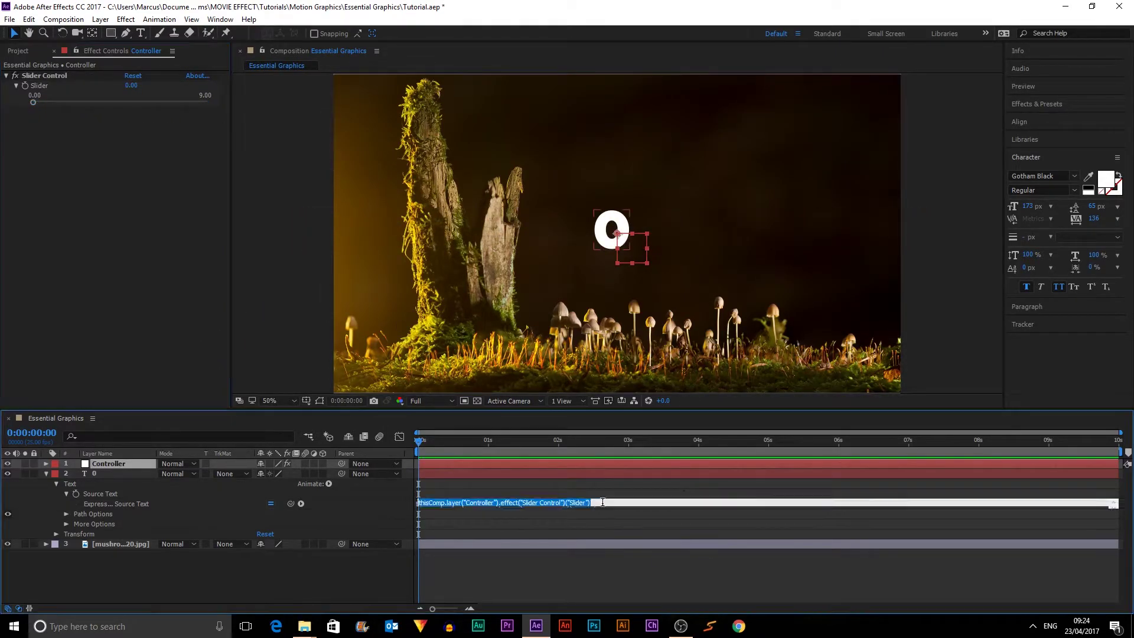
{"action": "left_click", "coordinate": [602, 502]}
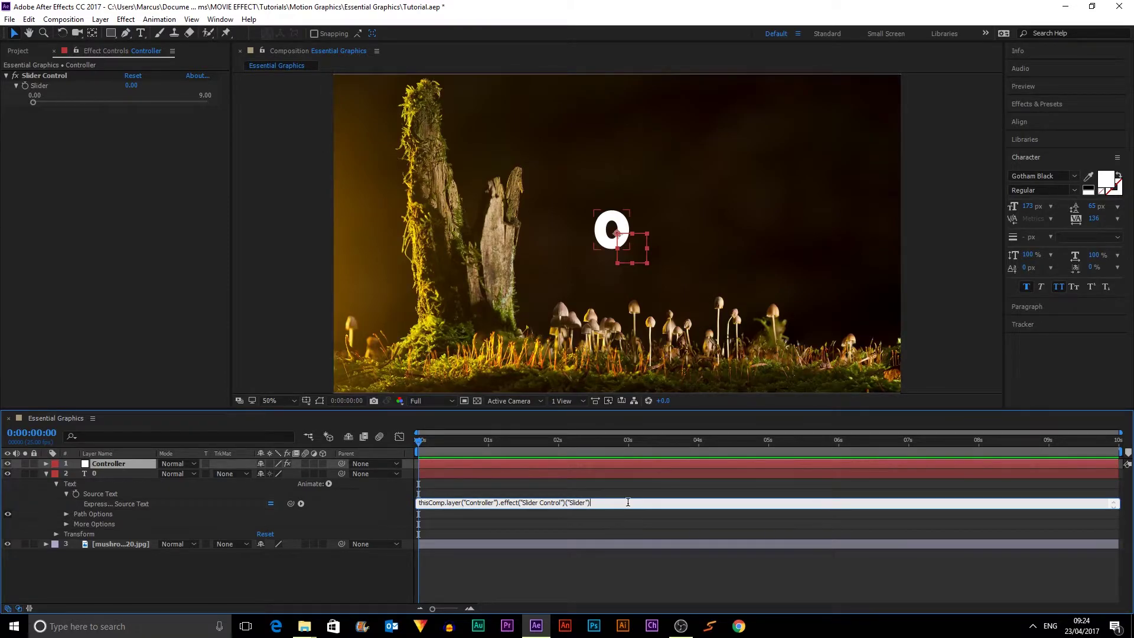
{"action": "key", "text": "KP_Enter"}
{"action": "left_click", "coordinate": [608, 503]}
{"action": "left_click", "coordinate": [614, 506]}
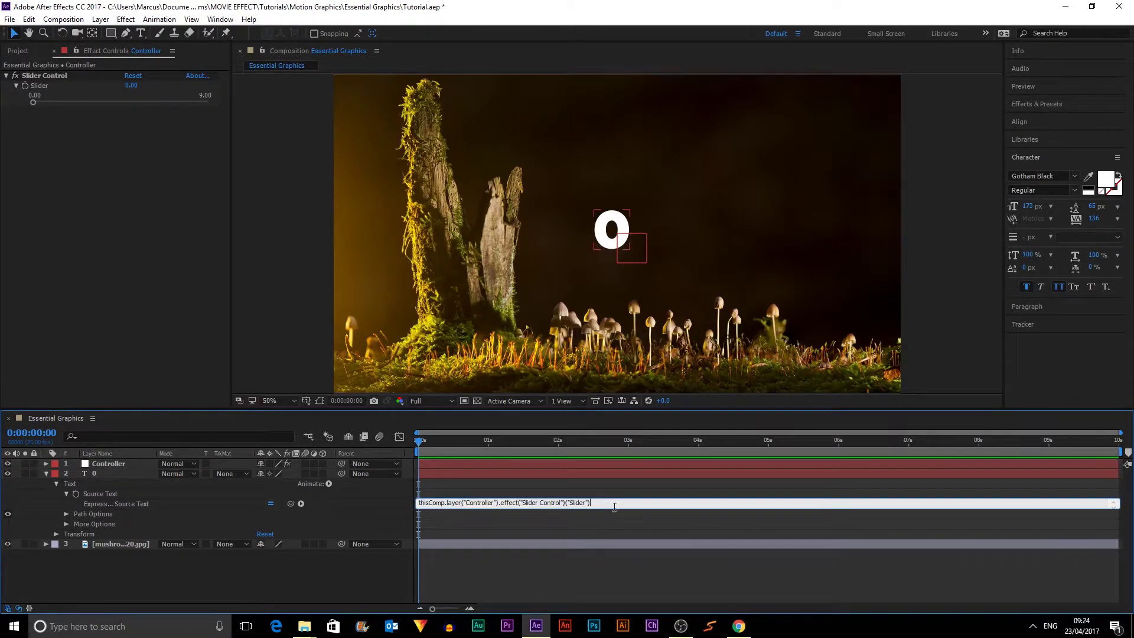
{"action": "type", "text": ".value.toFixed(0)"}
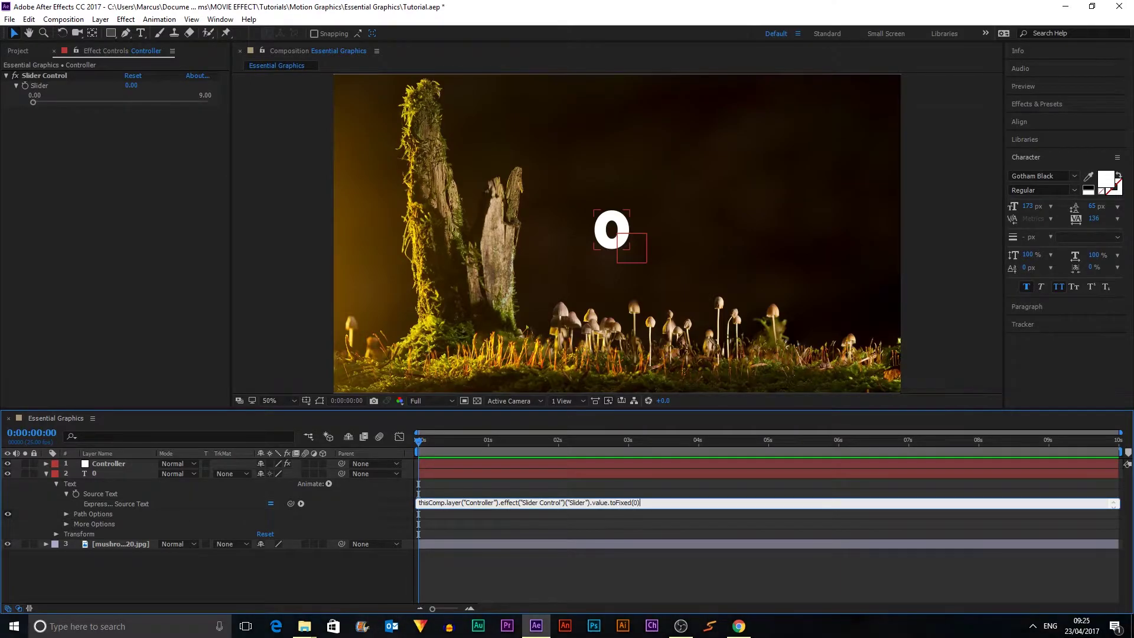
{"action": "left_click", "coordinate": [684, 524]}
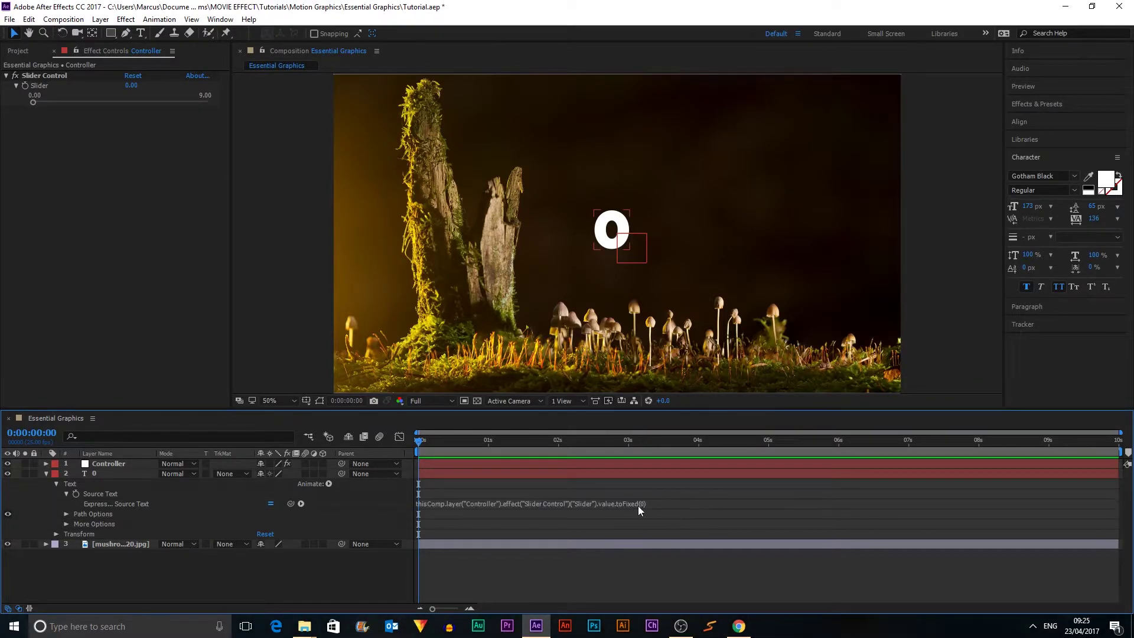
- Test whole-number display with the slider back at 0, then move the 0 onto the left tree trunk
{"action": "left_click", "coordinate": [569, 195]}
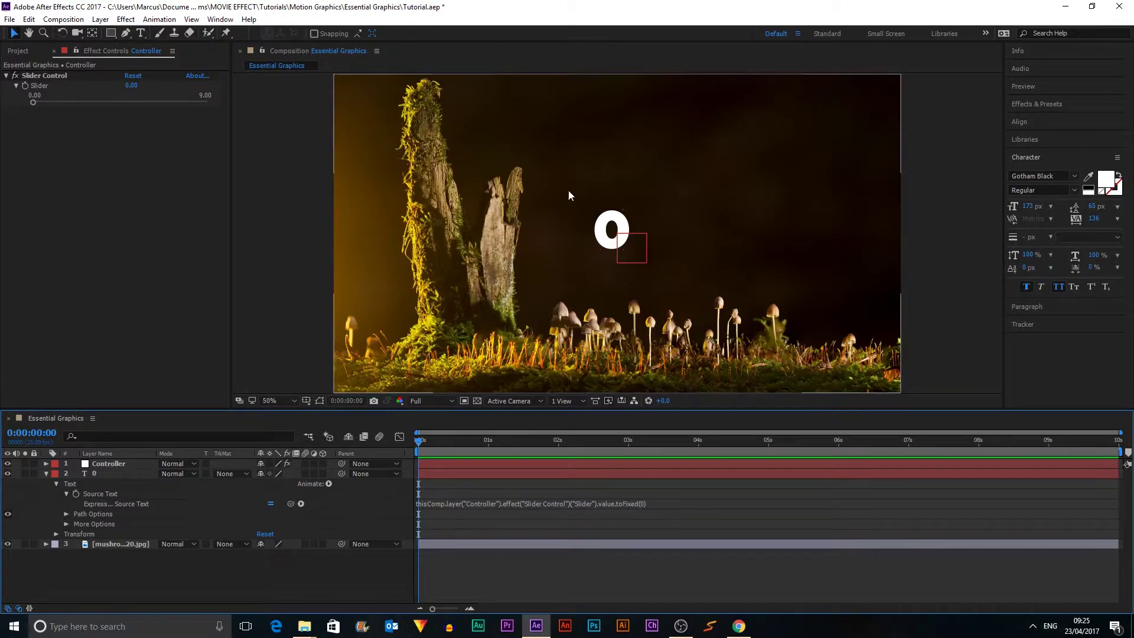
{"action": "left_click", "coordinate": [33, 103]}
{"action": "mouse_move", "coordinate": [39, 102]}
{"action": "left_mouse_down"}
{"action": "mouse_move", "coordinate": [215, 106]}
{"action": "mouse_move", "coordinate": [55, 105]}
{"action": "mouse_move", "coordinate": [52, 114]}
{"action": "mouse_move", "coordinate": [183, 120]}
{"action": "mouse_move", "coordinate": [244, 108]}
{"action": "mouse_move", "coordinate": [35, 103]}
{"action": "left_mouse_up"}
{"action": "left_click", "coordinate": [134, 239]}
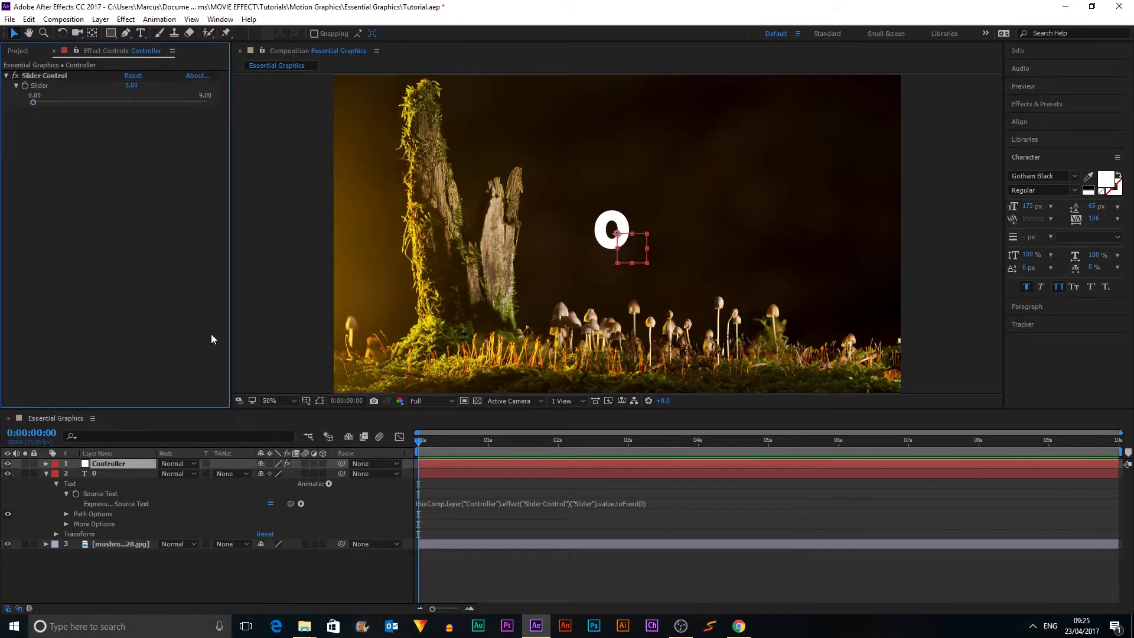
{"action": "left_click", "coordinate": [45, 473]}
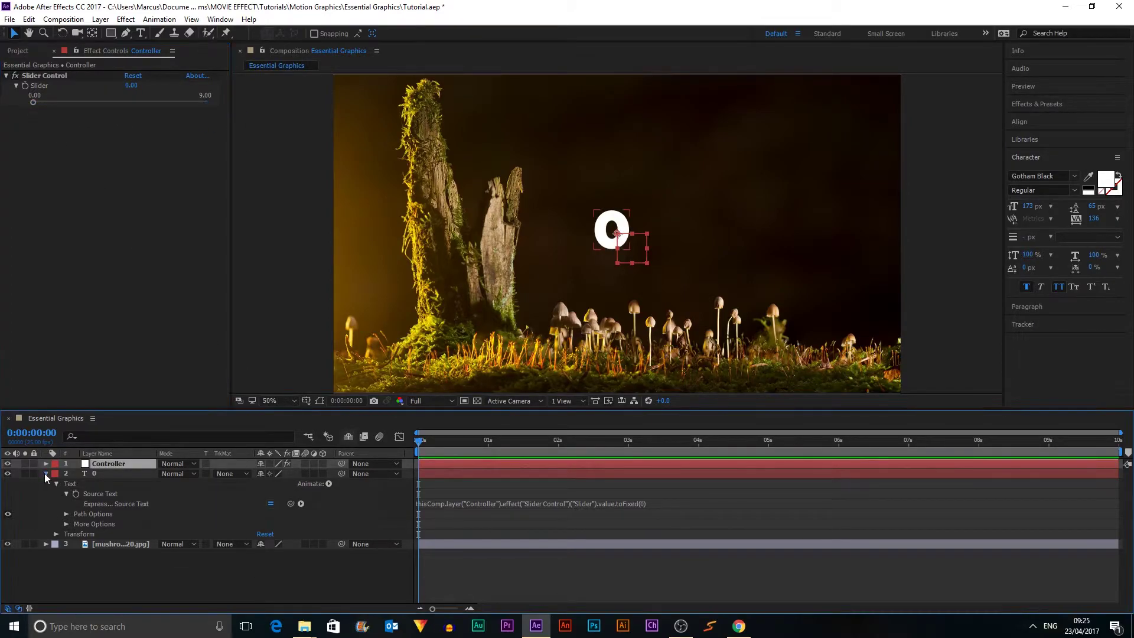
{"action": "left_click_drag", "start_coordinate": [140, 508], "coordinate": [239, 541]}
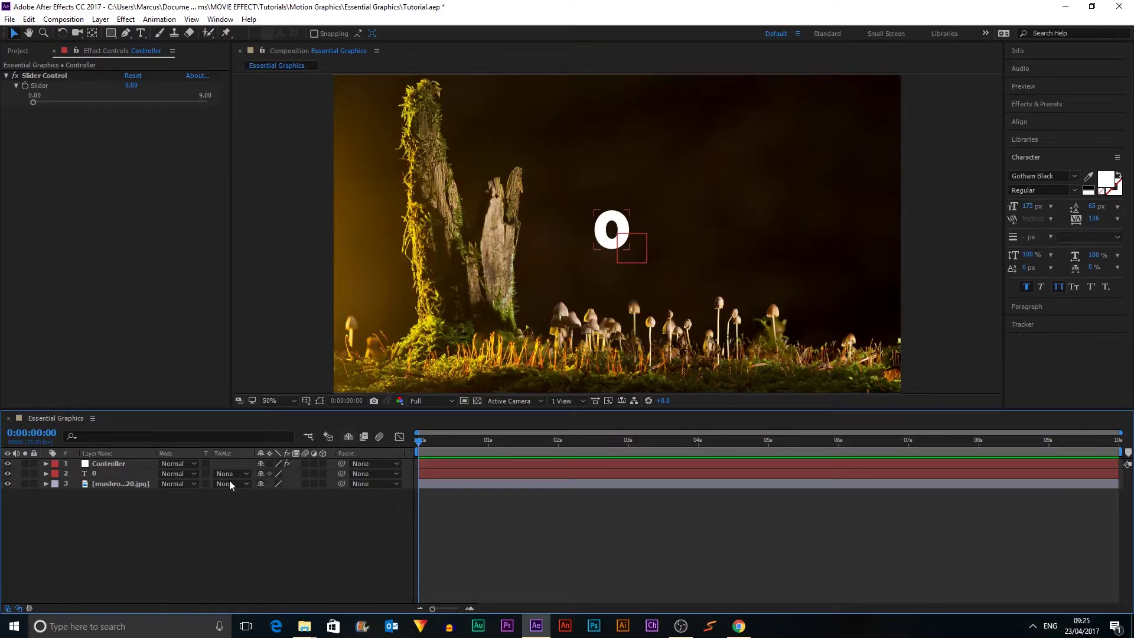
{"action": "left_click_drag", "start_coordinate": [615, 229], "coordinate": [433, 203]}
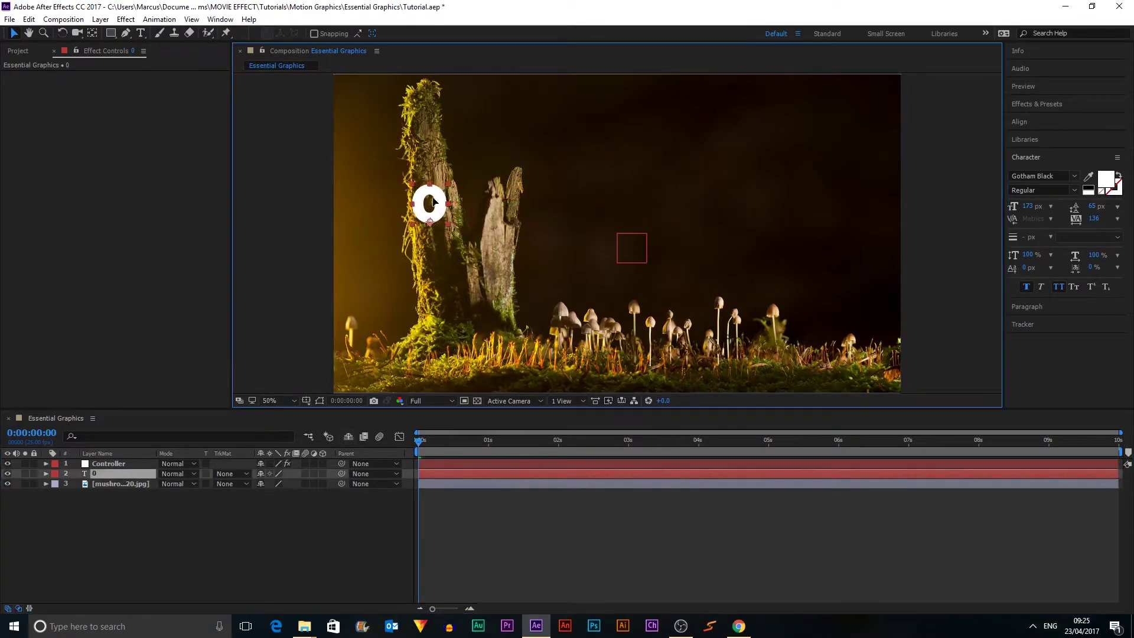
{"action": "left_click", "coordinate": [320, 254]}
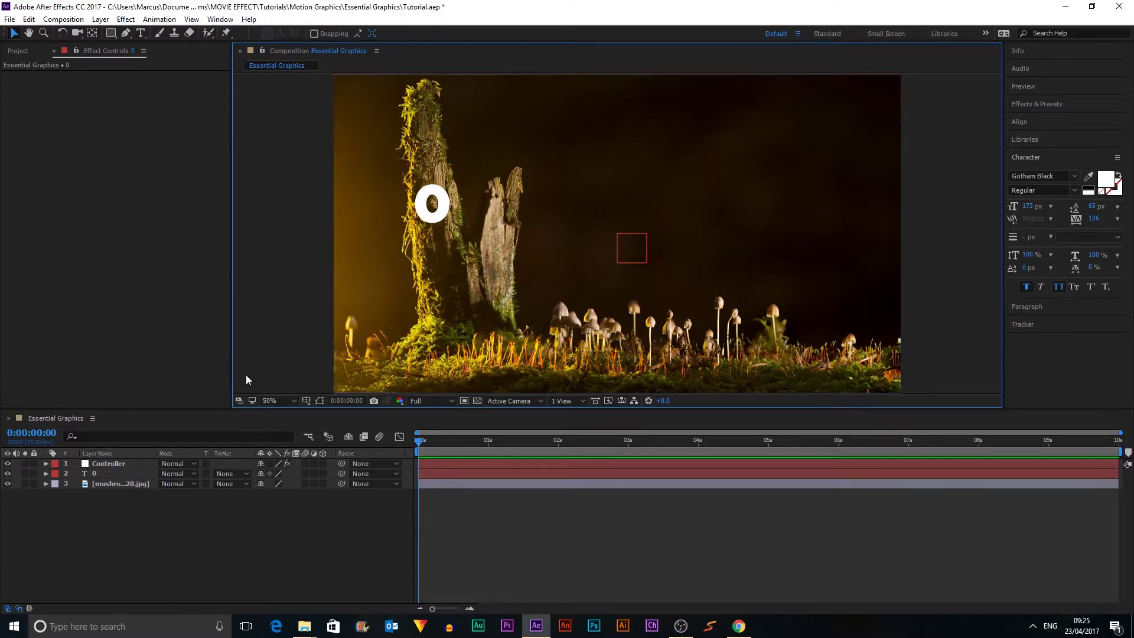
- Add an adjustment layer and place it below the number text layer
{"action": "right_click", "coordinate": [159, 516]}
{"action": "mouse_move", "coordinate": [237, 388]}
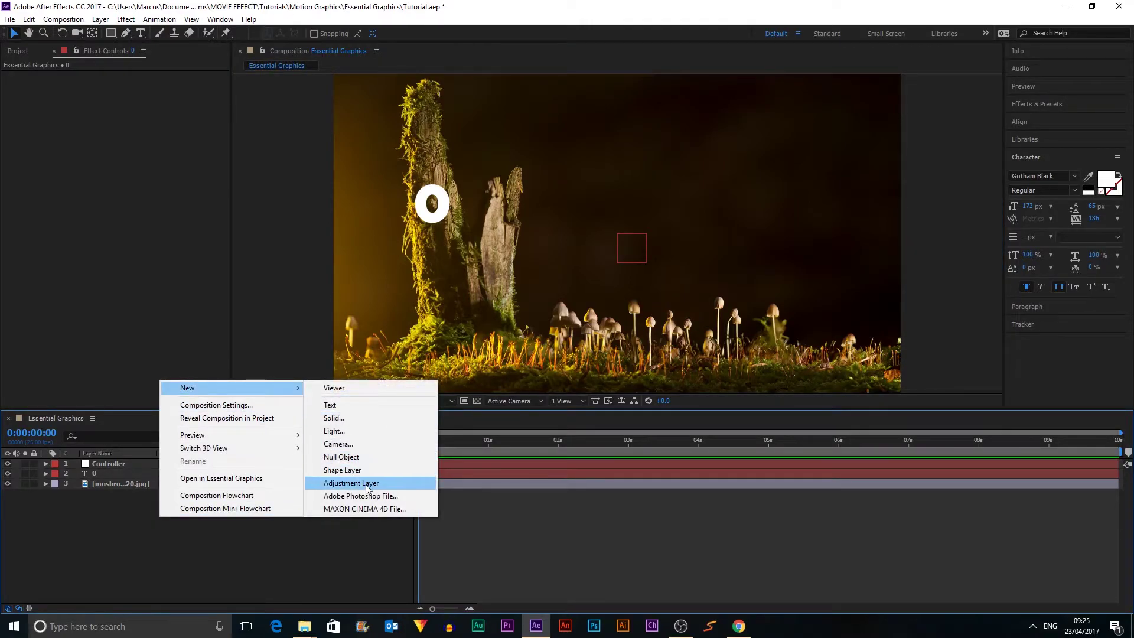
{"action": "left_click", "coordinate": [415, 483]}
{"action": "left_click_drag", "start_coordinate": [135, 465], "coordinate": [140, 491]}
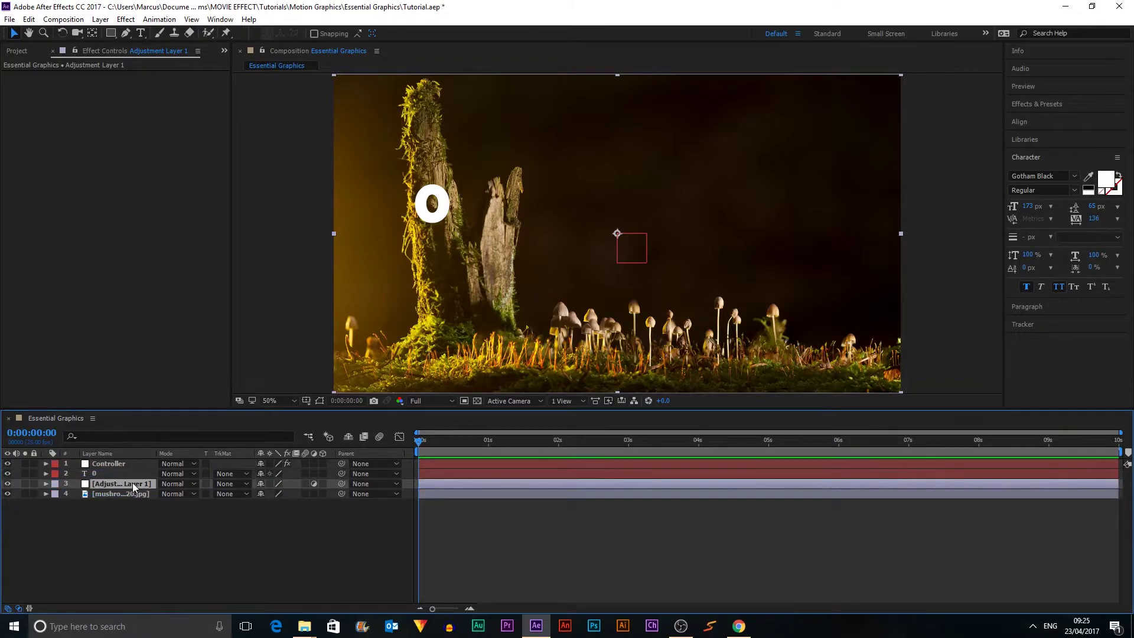
{"action": "left_click", "coordinate": [169, 537]}
{"action": "left_click", "coordinate": [130, 483]}
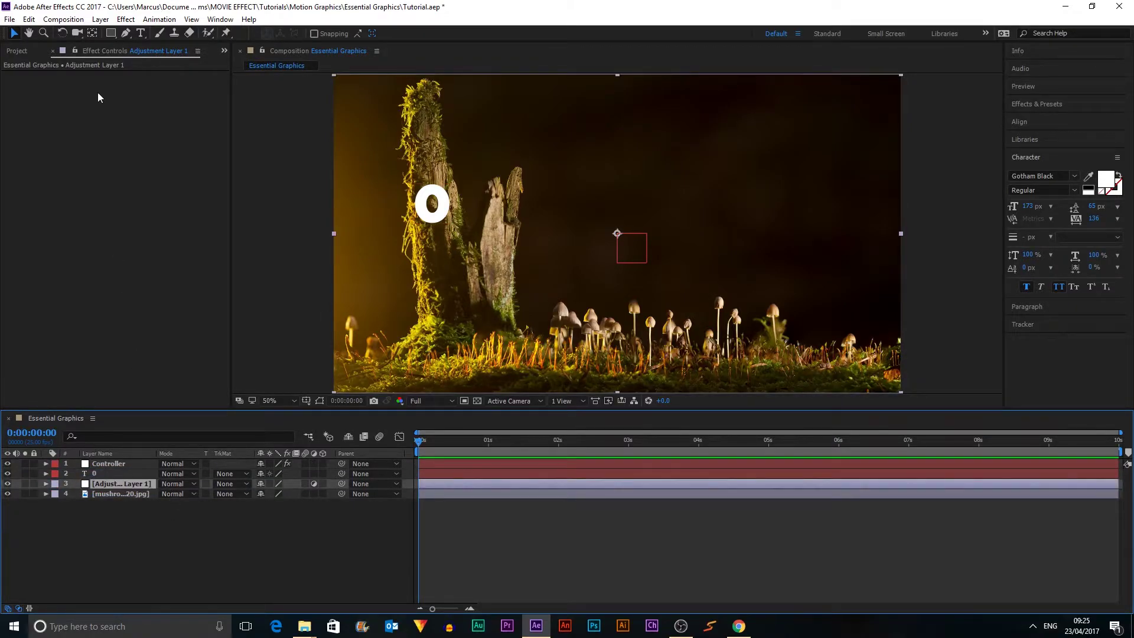
- Apply the Color Correction Tint effect to the adjustment layer
{"action": "left_click", "coordinate": [126, 20]}
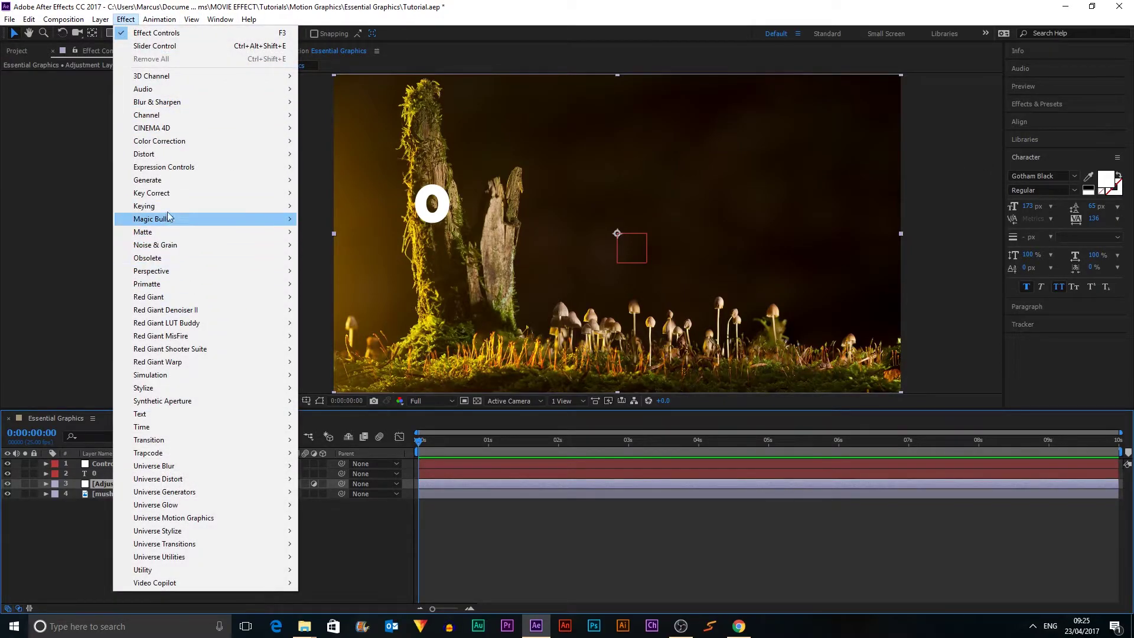
{"action": "mouse_move", "coordinate": [170, 142]}
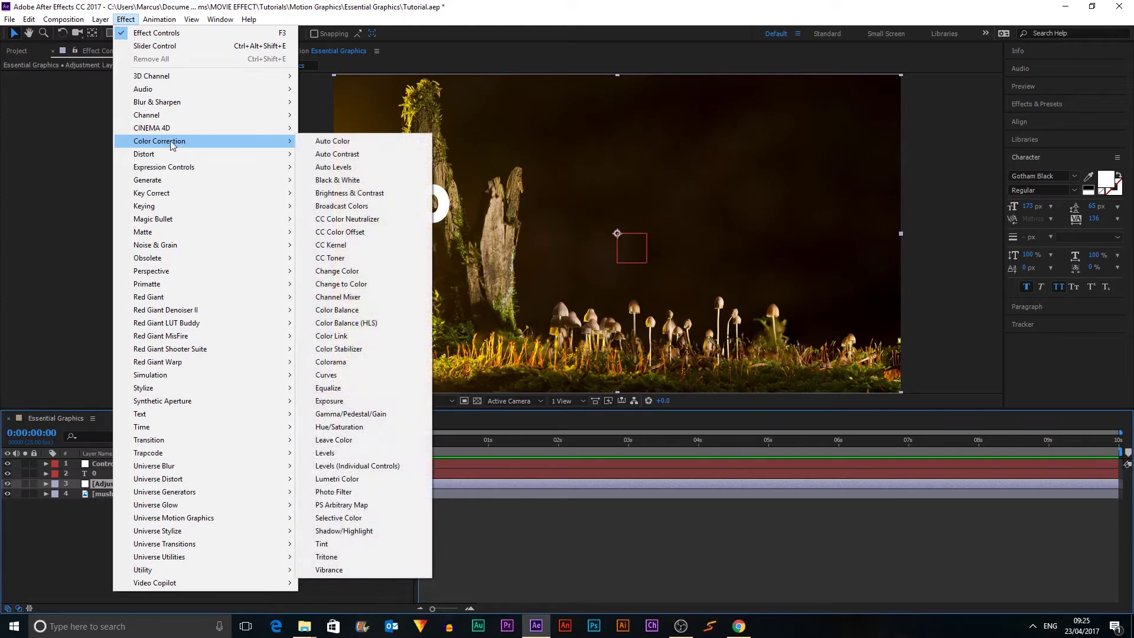
{"action": "left_click", "coordinate": [360, 543]}
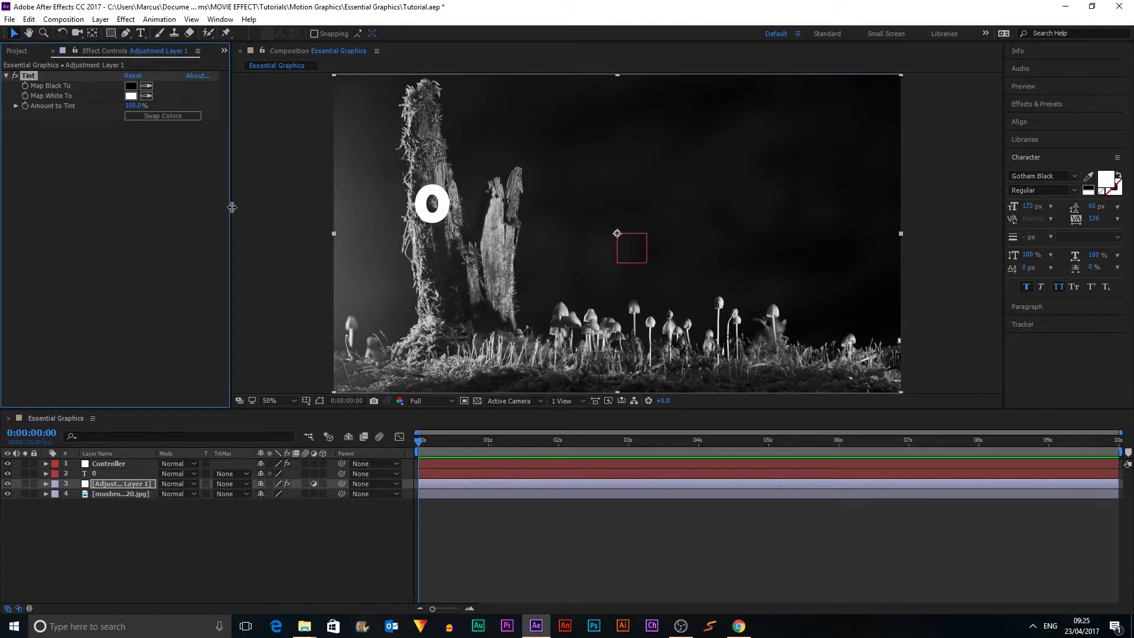
{"action": "left_click", "coordinate": [159, 188]}
{"action": "left_click", "coordinate": [285, 253]}
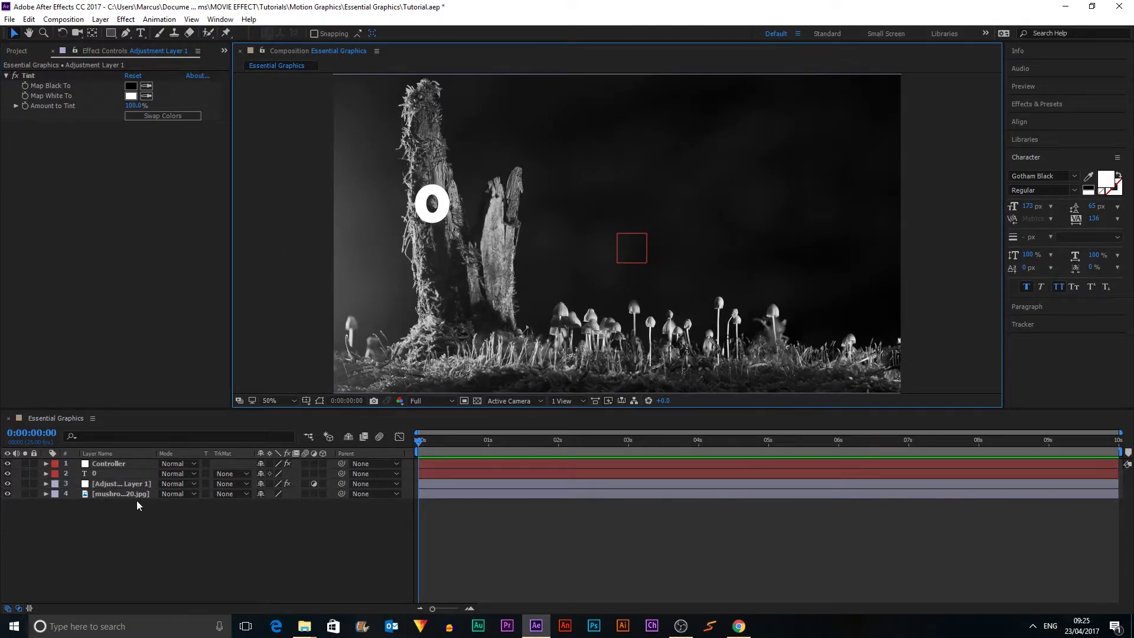
- Add a Color Control effect to the Controller layer
{"action": "left_click", "coordinate": [115, 464]}
{"action": "left_click", "coordinate": [126, 19]}
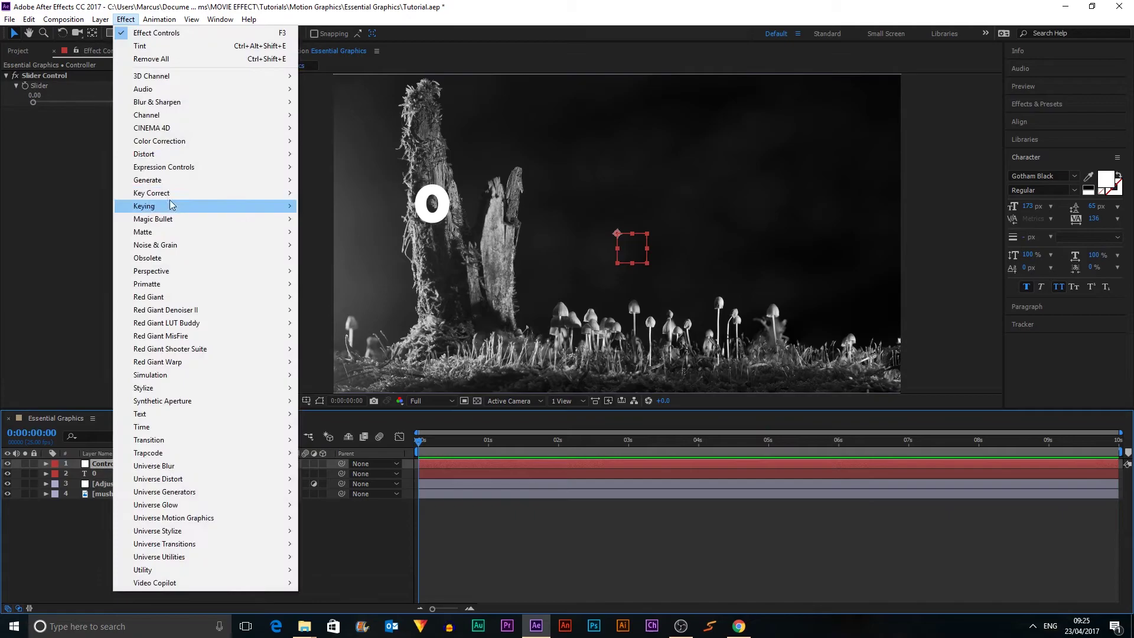
{"action": "mouse_move", "coordinate": [169, 168]}
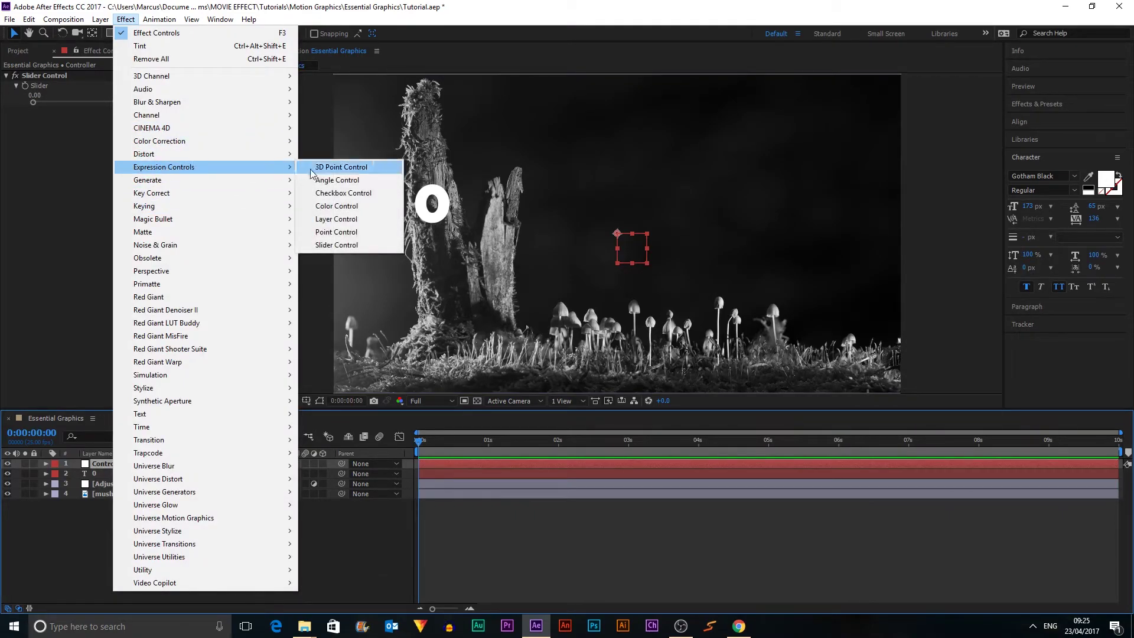
{"action": "left_click", "coordinate": [332, 207]}
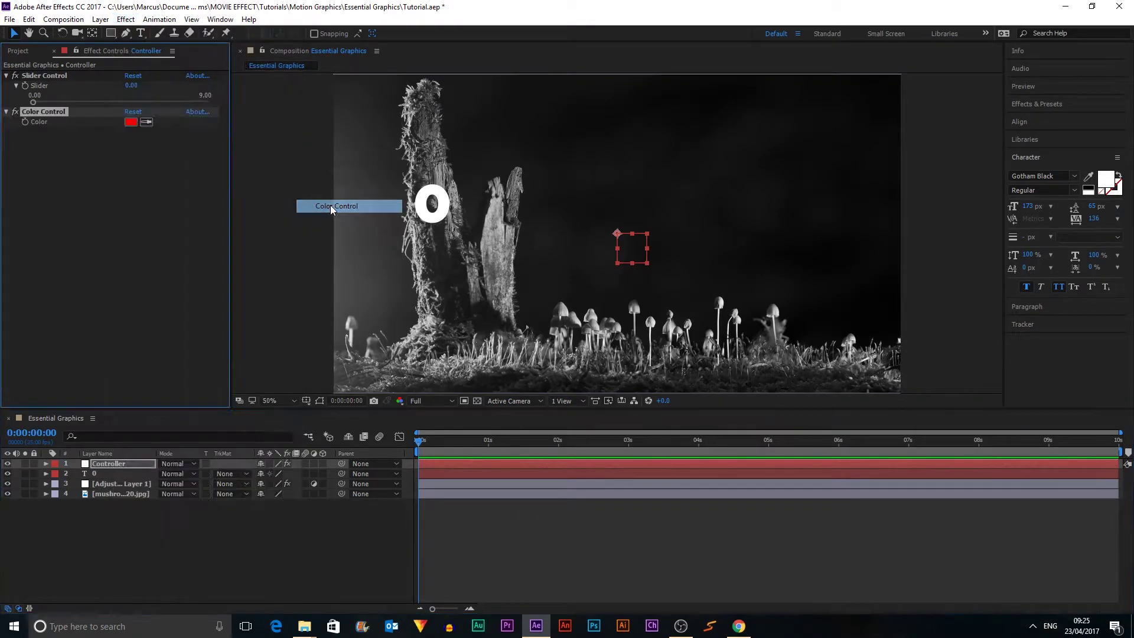
- Link the Tint's Map White To by expression to the Controller's Color
{"action": "left_click", "coordinate": [119, 484]}
{"action": "left_click", "coordinate": [46, 484]}
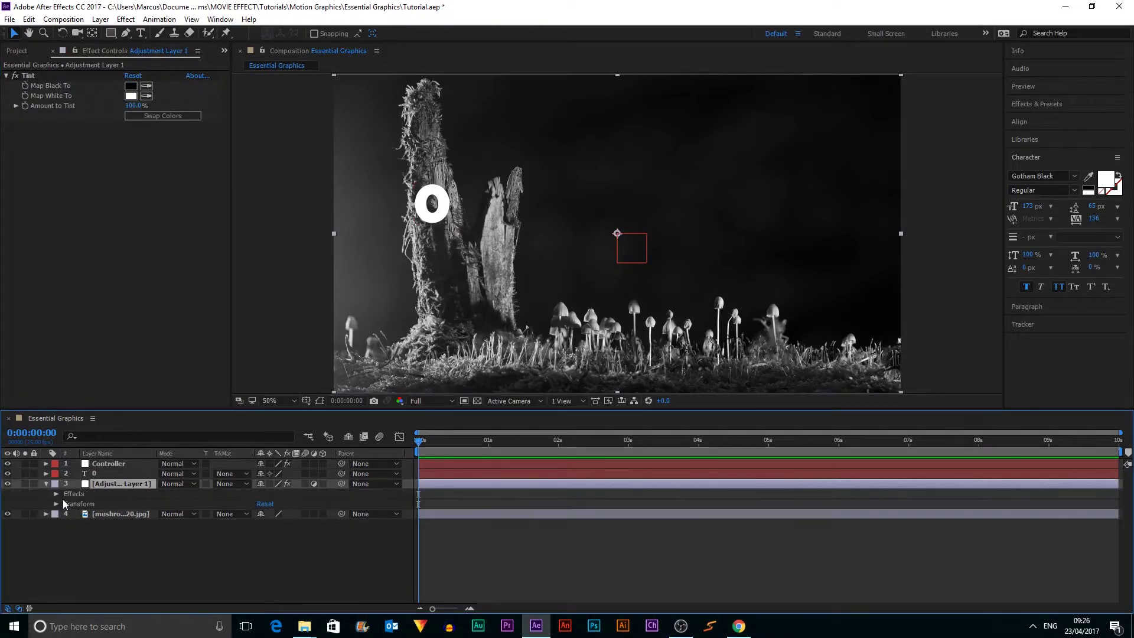
{"action": "left_click", "coordinate": [56, 494]}
{"action": "left_click", "coordinate": [67, 504]}
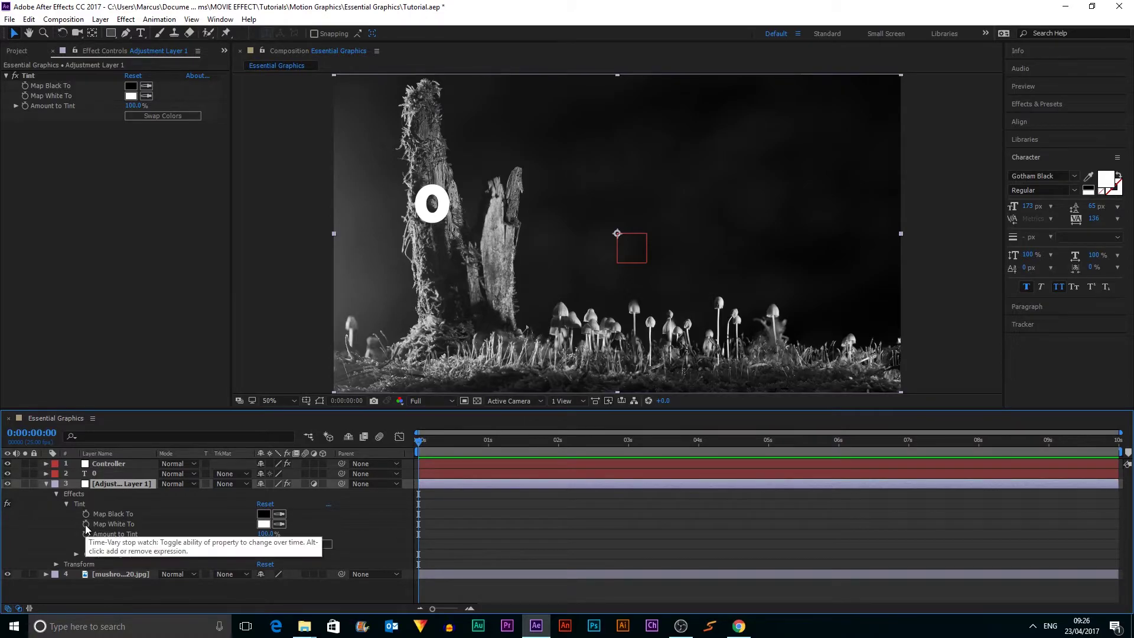
{"action": "left_click", "coordinate": [86, 524], "text": "alt"}
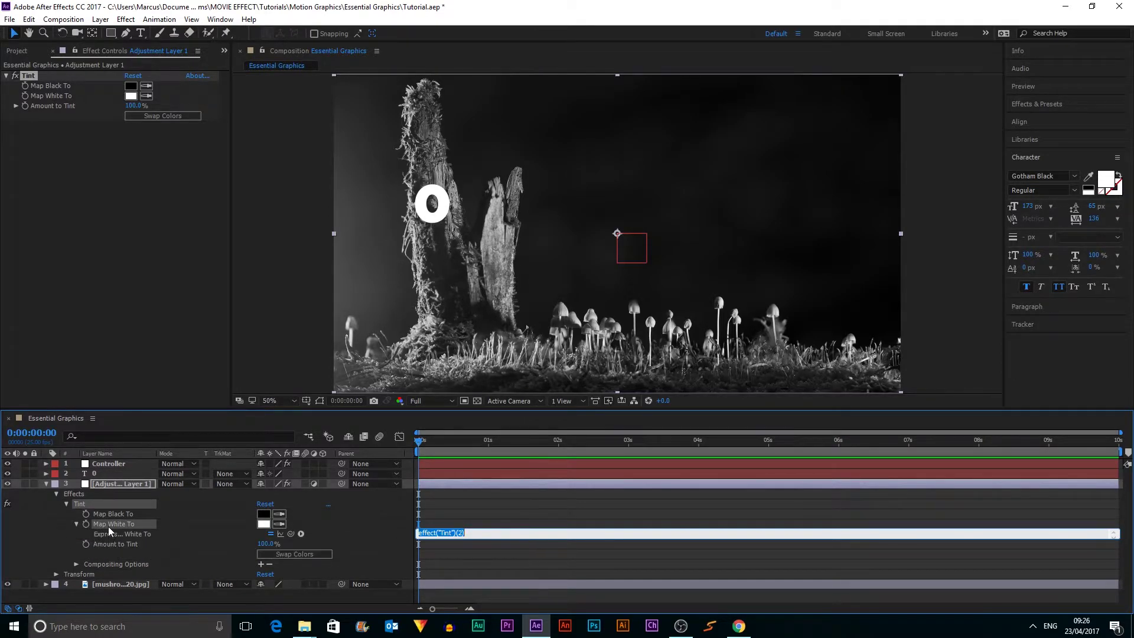
{"action": "left_click", "coordinate": [118, 464]}
{"action": "left_click_drag", "start_coordinate": [291, 534], "coordinate": [43, 122]}
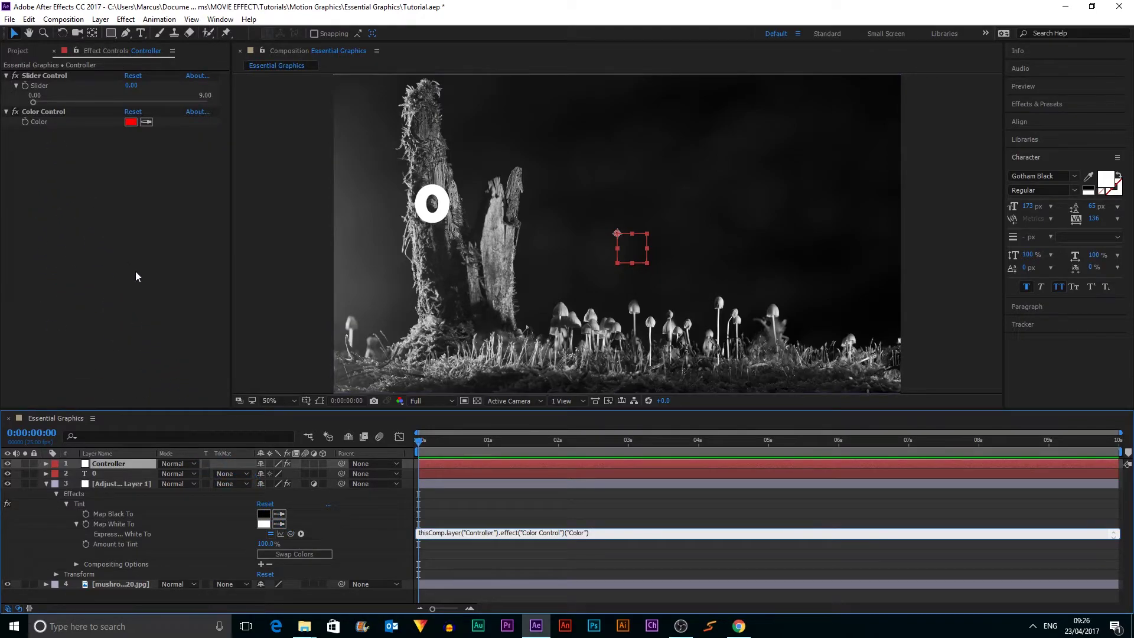
{"action": "left_click", "coordinate": [166, 310]}
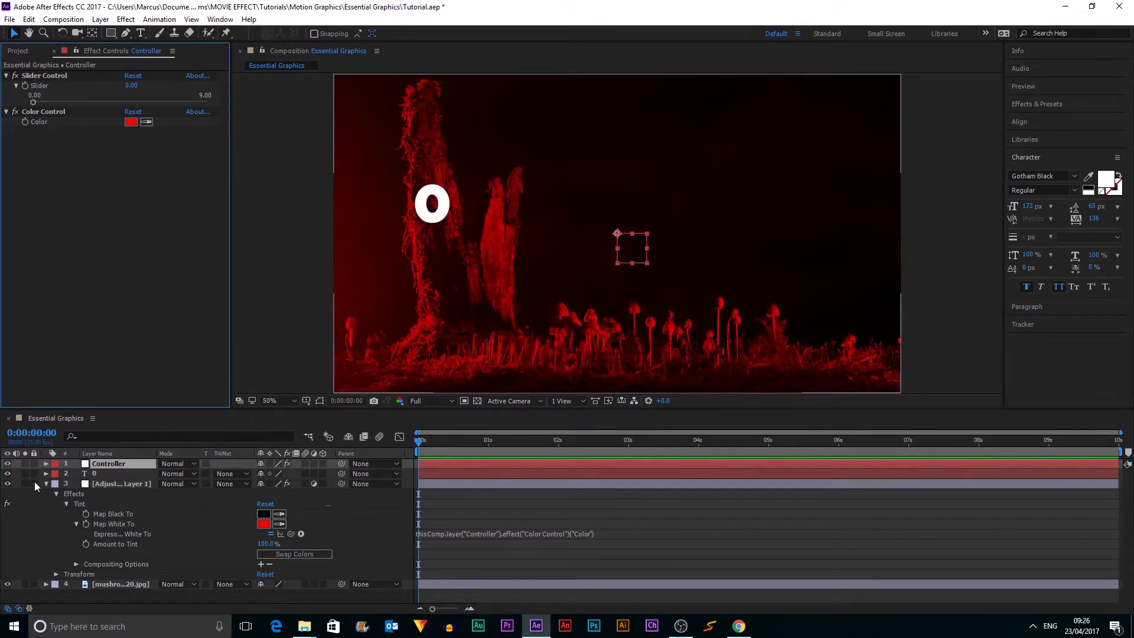
- Collapse the layer properties and set the Controller's Color swatch to red
{"action": "left_click", "coordinate": [46, 473]}
{"action": "left_click", "coordinate": [45, 473]}
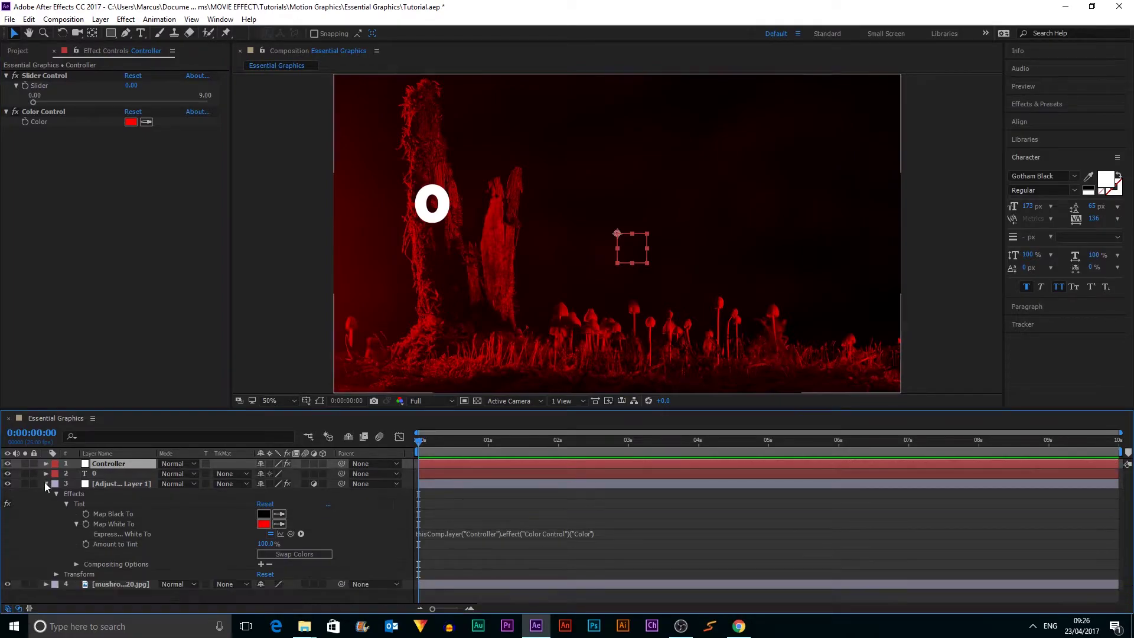
{"action": "left_click", "coordinate": [46, 483]}
{"action": "left_click", "coordinate": [126, 122]}
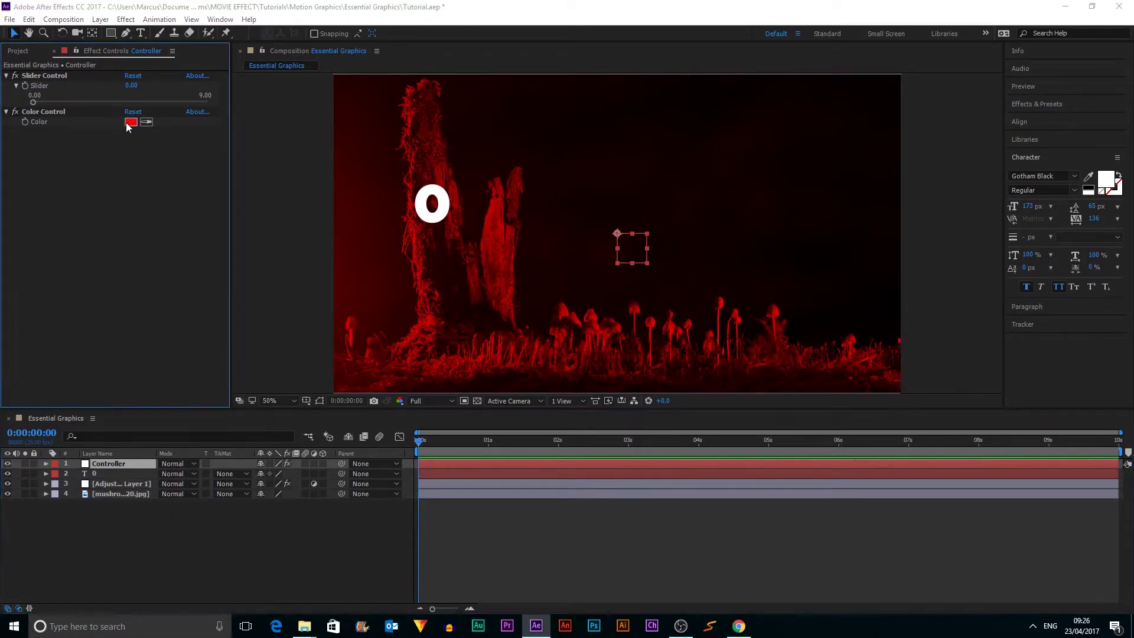
{"action": "left_click_drag", "start_coordinate": [381, 362], "coordinate": [378, 282]}
{"action": "left_click", "coordinate": [472, 284]}
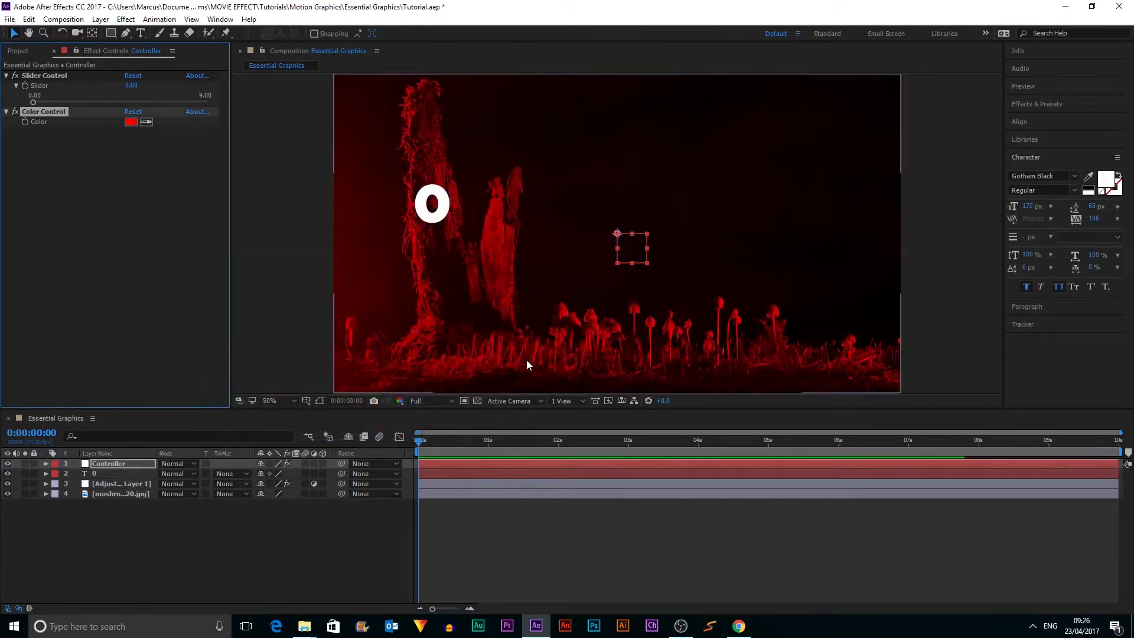
- Set the adjustment layer's opacity to 50%
{"action": "left_click", "coordinate": [119, 481]}
{"action": "key", "text": "t"}
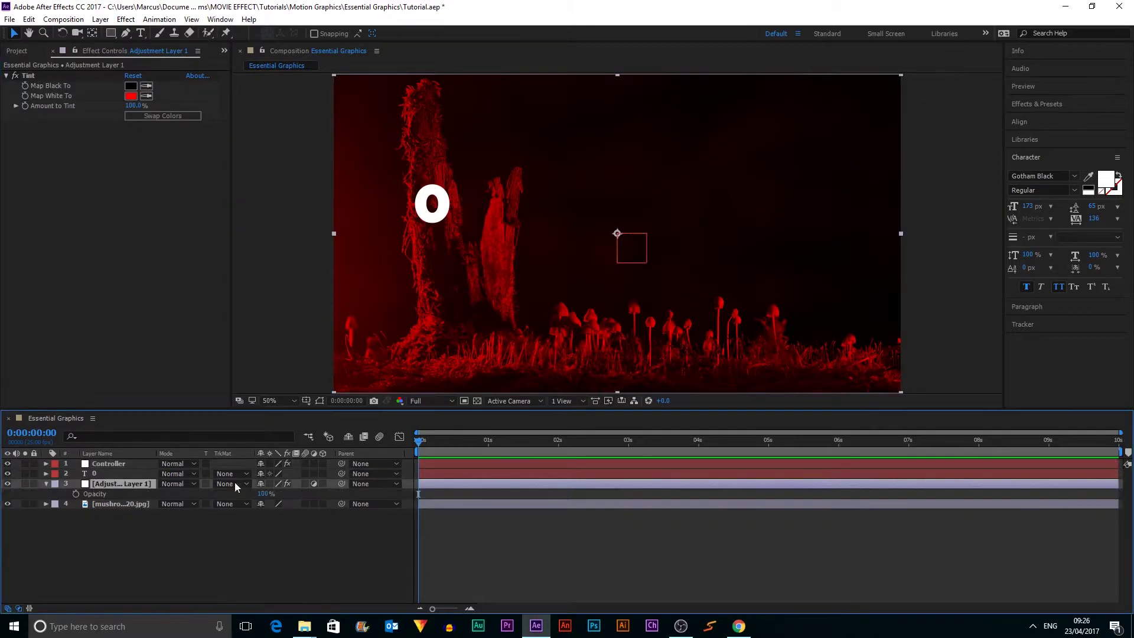
{"action": "left_click", "coordinate": [264, 494]}
{"action": "type", "text": "50"}
{"action": "key", "text": "Return"}
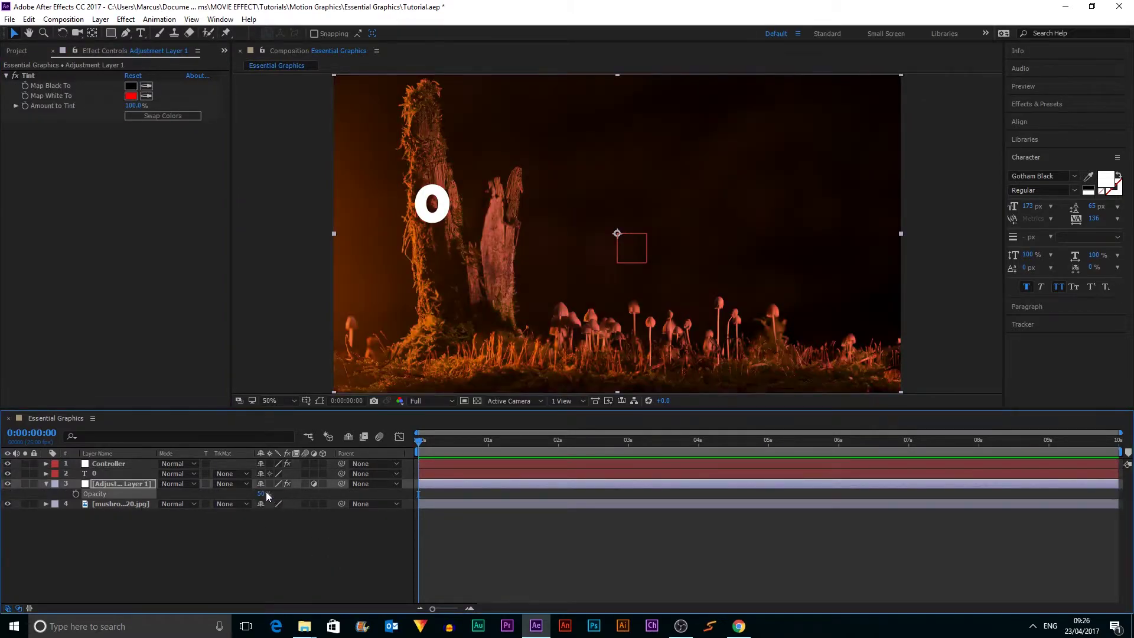
{"action": "left_click", "coordinate": [246, 582]}
{"action": "left_click", "coordinate": [46, 483]}
- Change the Controller's Color swatch to cyan (00DEFF)
{"action": "left_click", "coordinate": [134, 465]}
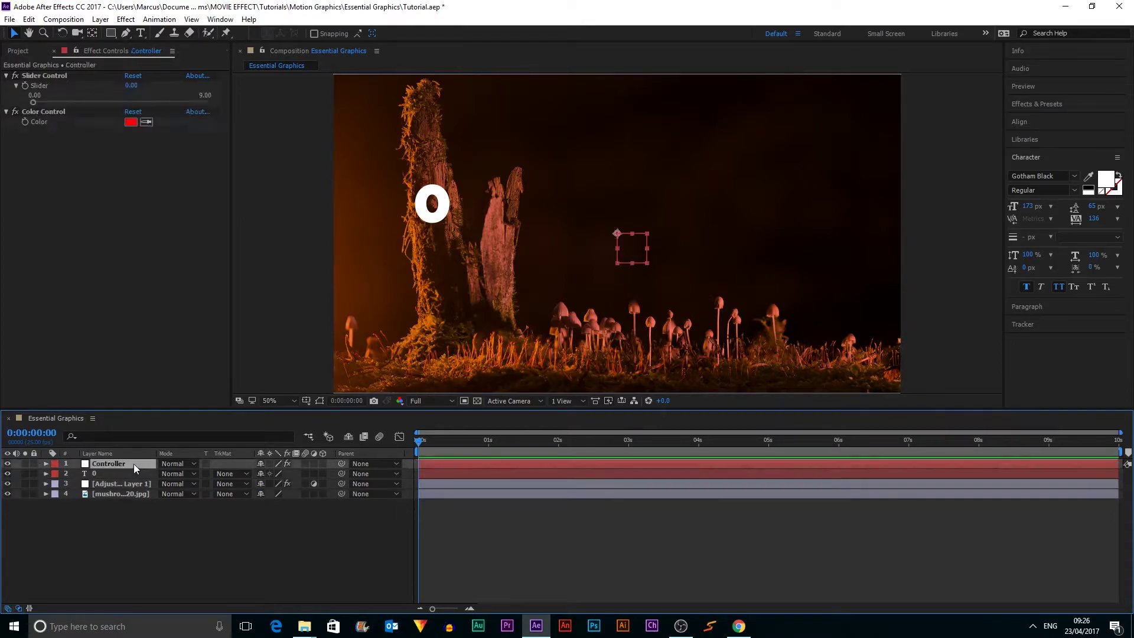
{"action": "left_click", "coordinate": [131, 121]}
{"action": "mouse_move", "coordinate": [378, 355]}
{"action": "left_mouse_down"}
{"action": "mouse_move", "coordinate": [380, 328]}
{"action": "mouse_move", "coordinate": [378, 446]}
{"action": "mouse_move", "coordinate": [376, 354]}
{"action": "left_mouse_up"}
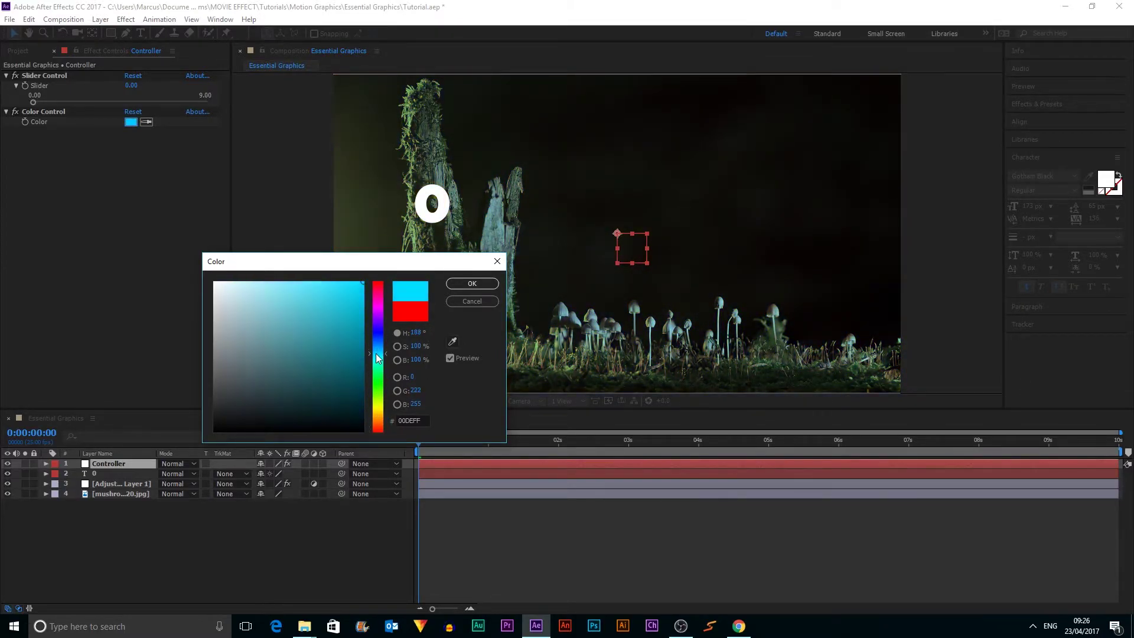
{"action": "left_click", "coordinate": [467, 284]}
{"action": "left_click", "coordinate": [271, 296]}
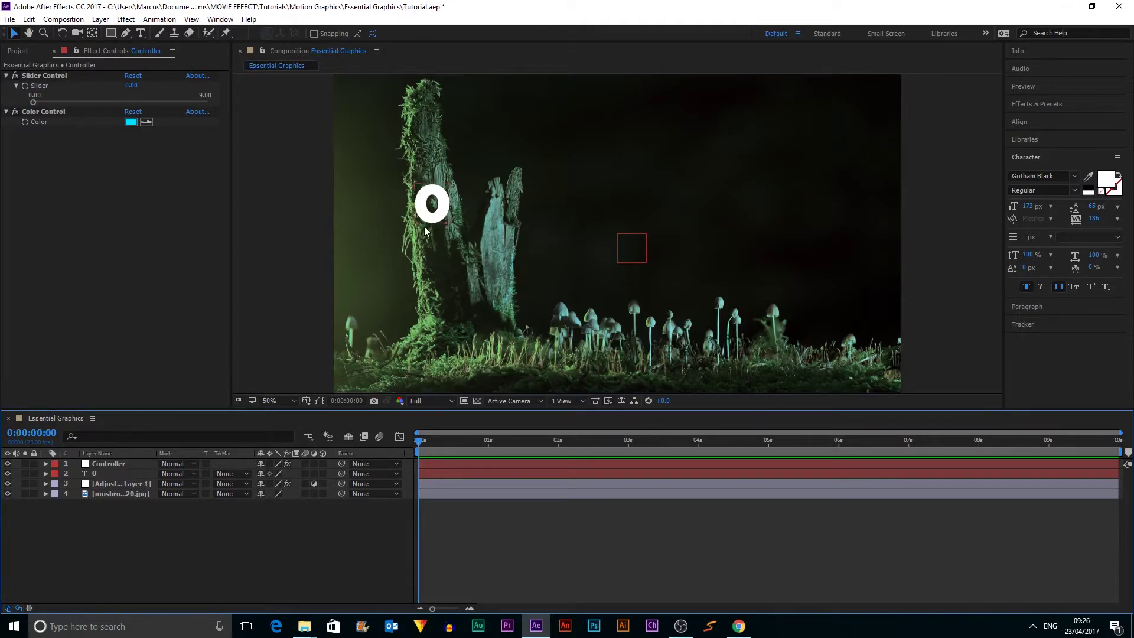
- Add an 'Episode Title' text layer above the 0 and align the 0 left beneath it
{"action": "left_click", "coordinate": [142, 33]}
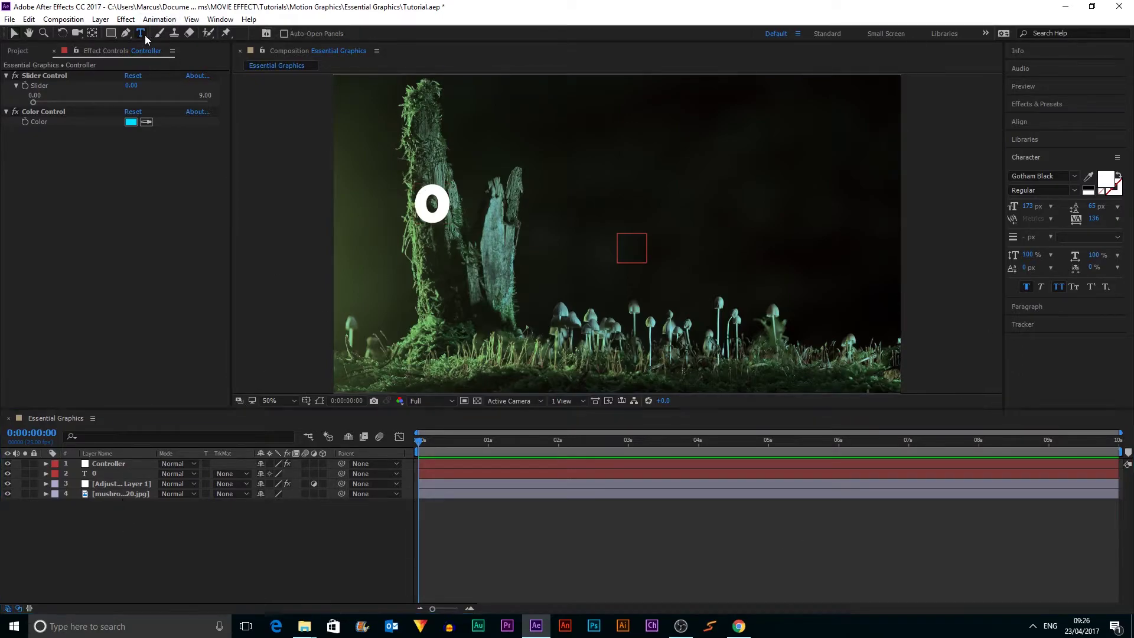
{"action": "left_click", "coordinate": [451, 139]}
{"action": "type", "text": "E"}
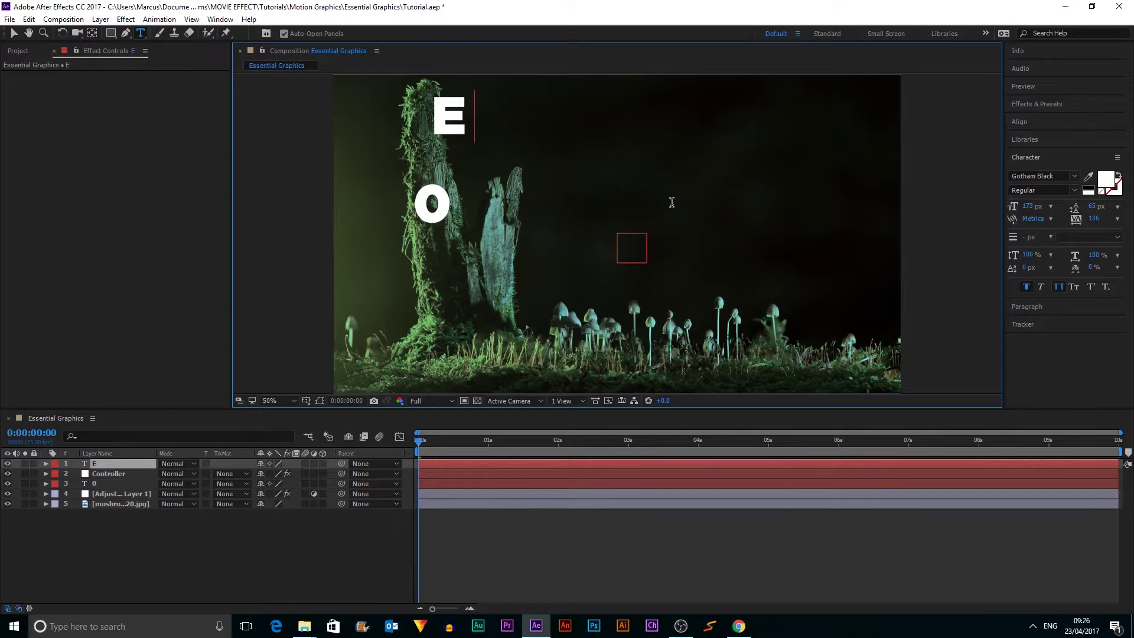
{"action": "type", "text": "pisode Title"}
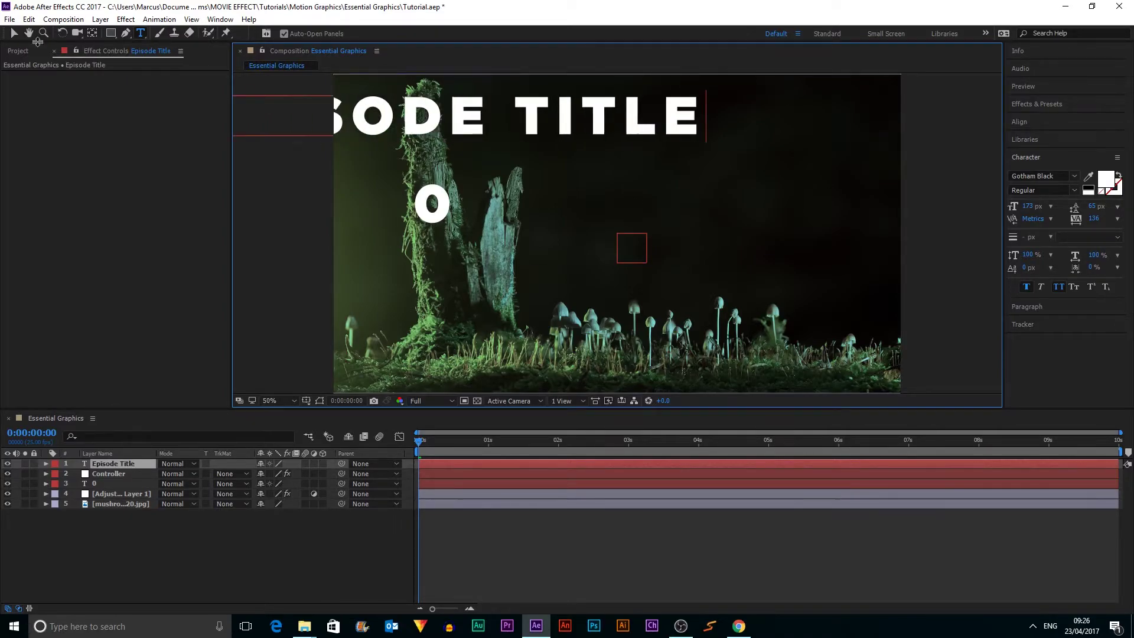
{"action": "left_click", "coordinate": [15, 33]}
{"action": "left_click_drag", "start_coordinate": [499, 145], "coordinate": [619, 155]}
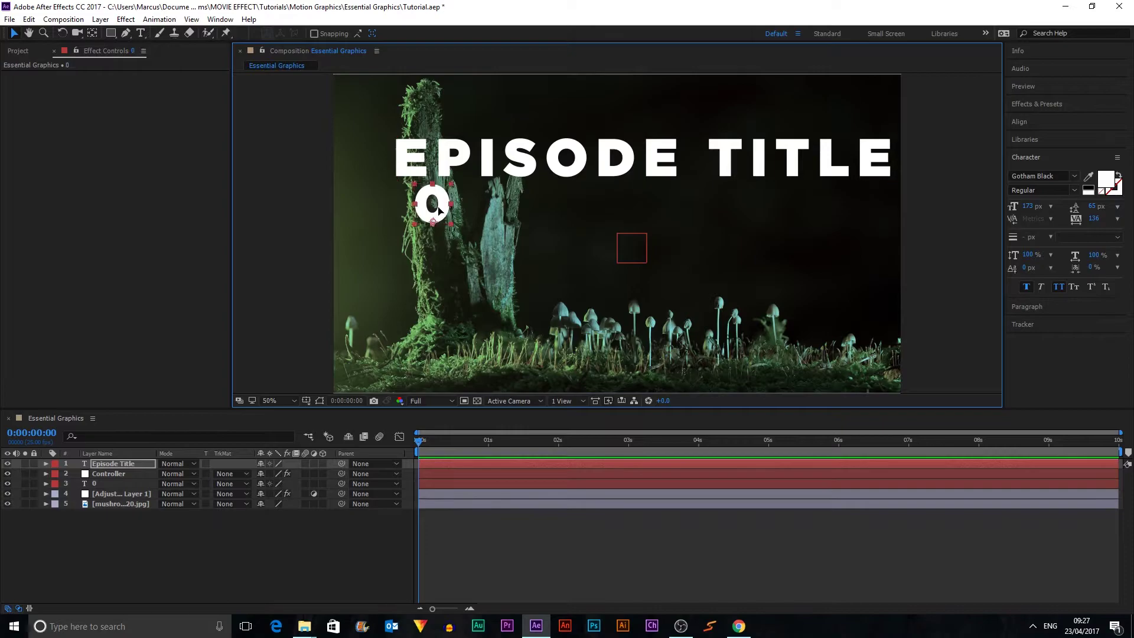
{"action": "mouse_move", "coordinate": [435, 198]}
{"action": "left_mouse_down"}
{"action": "mouse_move", "coordinate": [407, 207]}
{"action": "mouse_move", "coordinate": [417, 205]}
{"action": "left_mouse_up"}
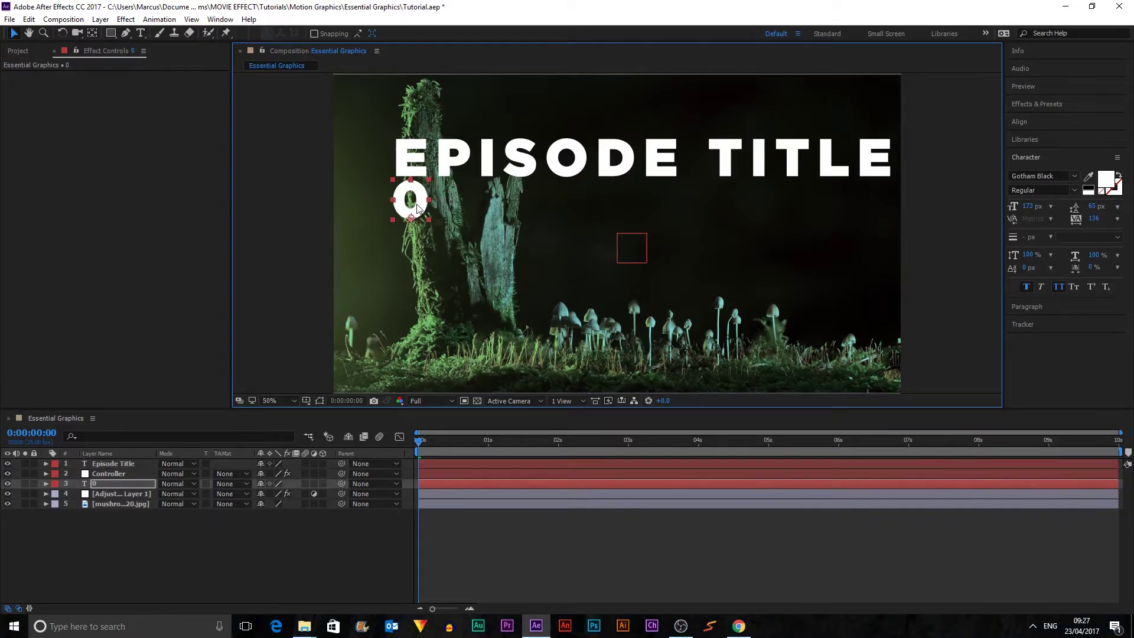
{"action": "left_click", "coordinate": [311, 236]}
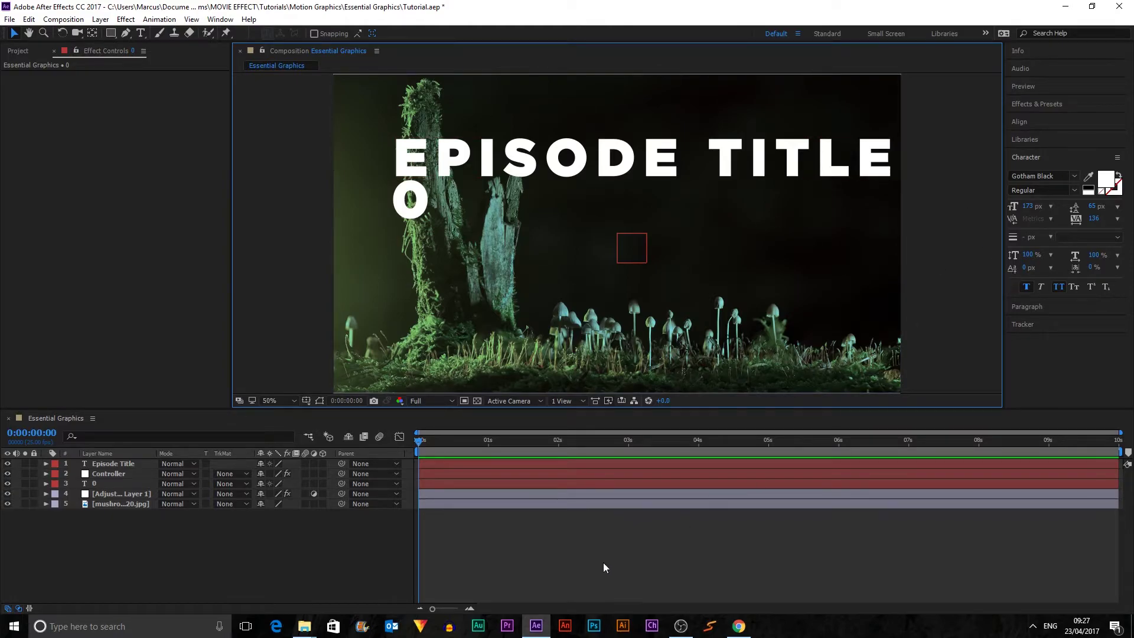
- Move the Controller layer back to the top of the layer stack
{"action": "left_click_drag", "start_coordinate": [168, 587], "coordinate": [132, 527]}
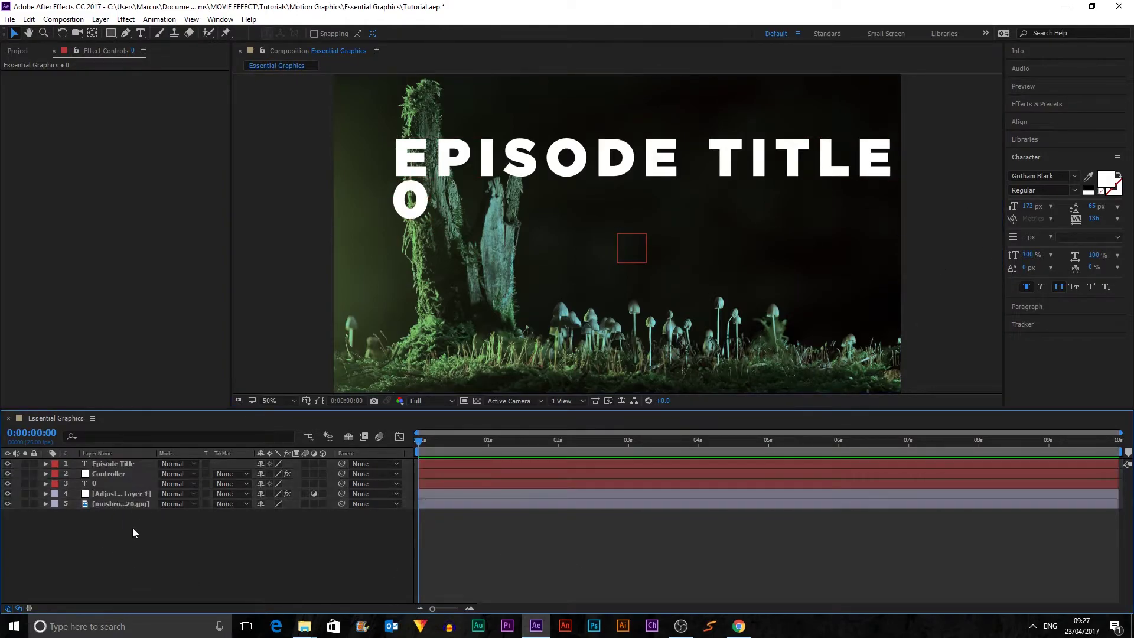
{"action": "left_click_drag", "start_coordinate": [120, 474], "coordinate": [118, 460]}
{"action": "left_click", "coordinate": [140, 523]}
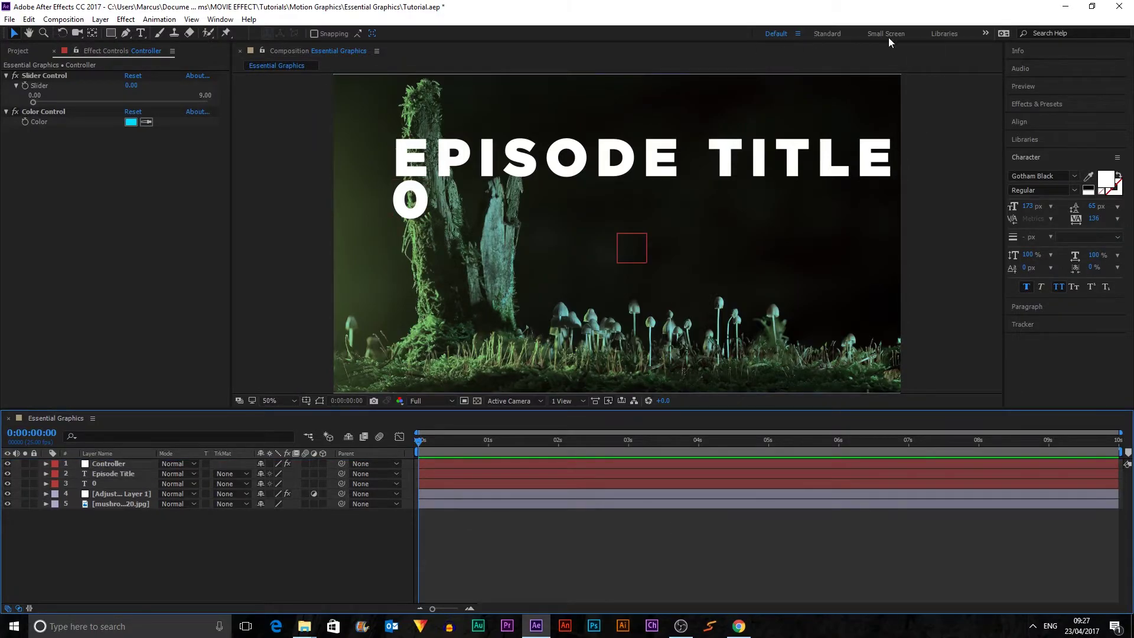
- Switch to the Essential Graphics workspace and make the Essential Graphics composition the template's master
{"action": "left_click", "coordinate": [986, 34]}
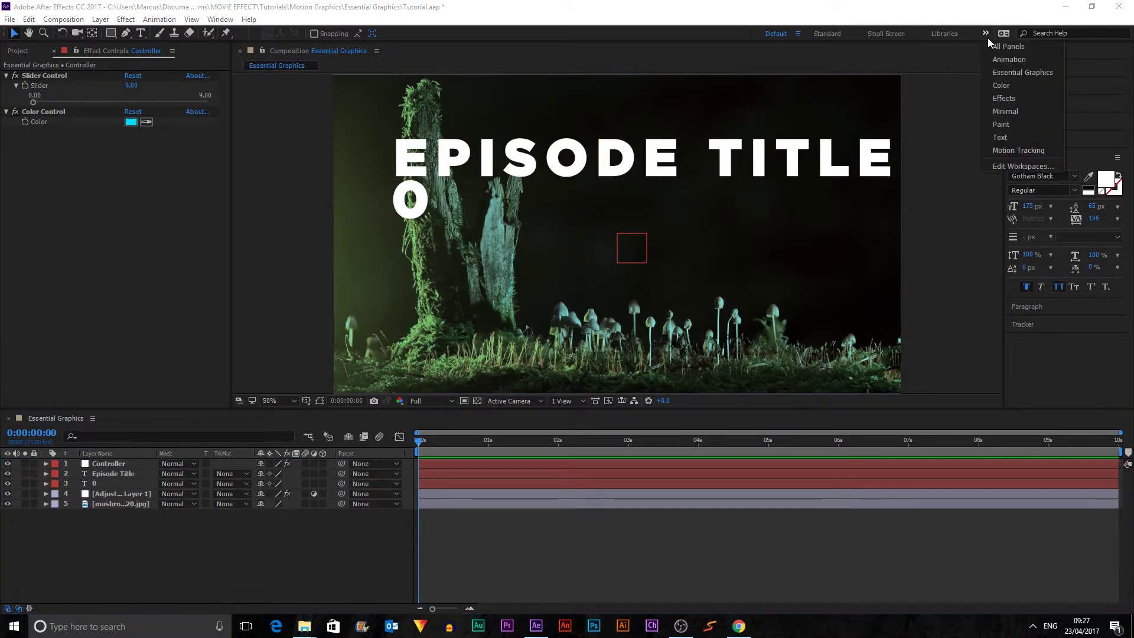
{"action": "left_click", "coordinate": [1019, 67]}
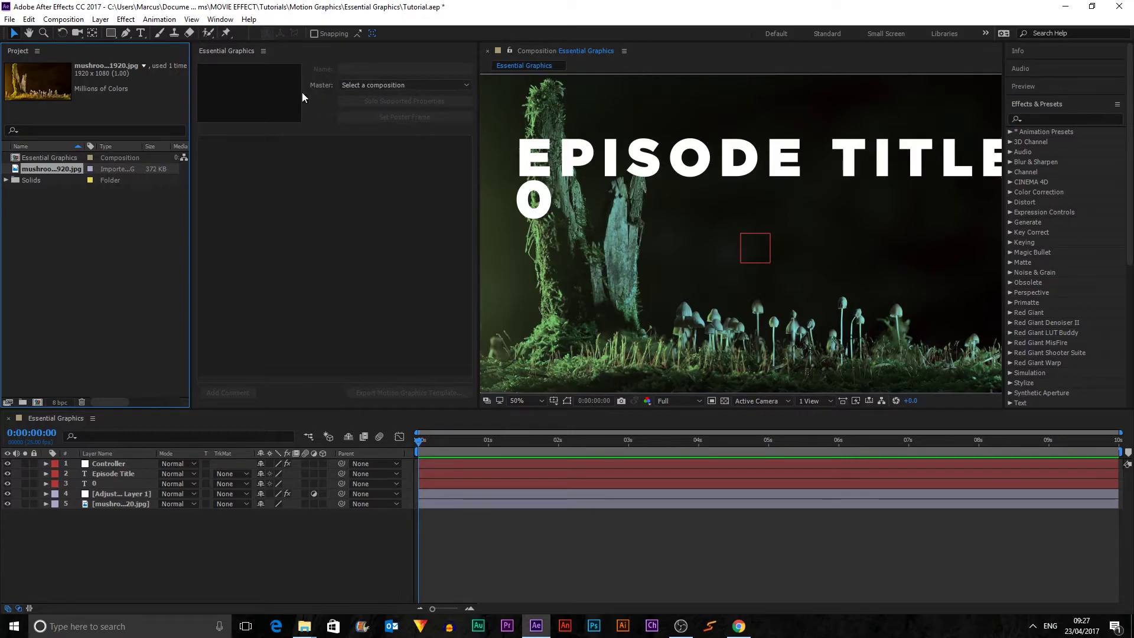
{"action": "left_click", "coordinate": [373, 87]}
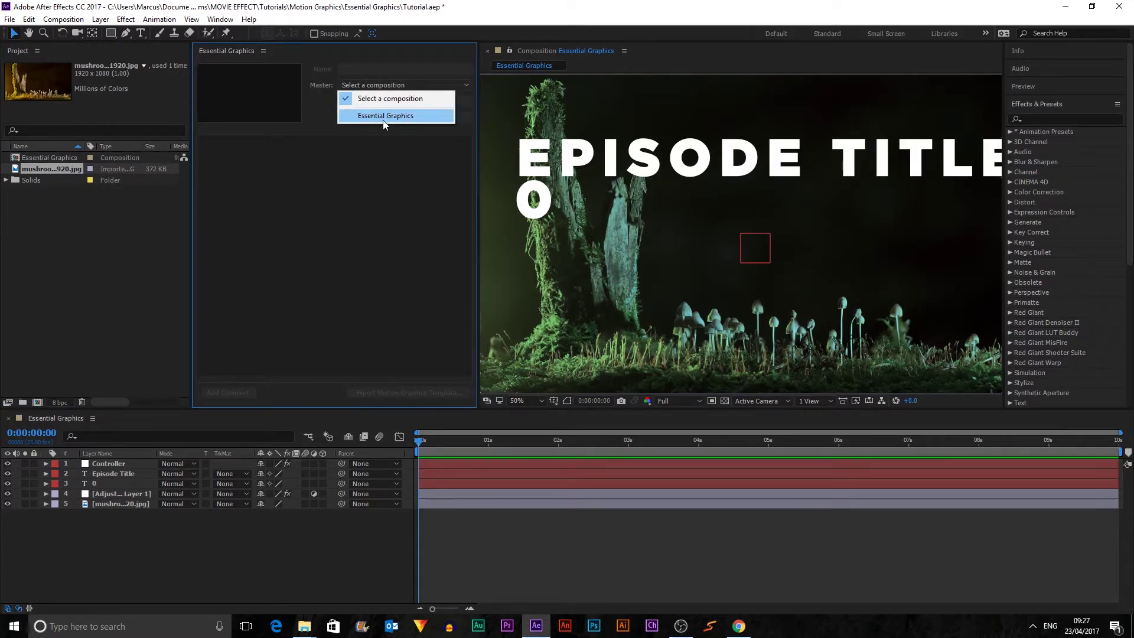
{"action": "left_click", "coordinate": [384, 116]}
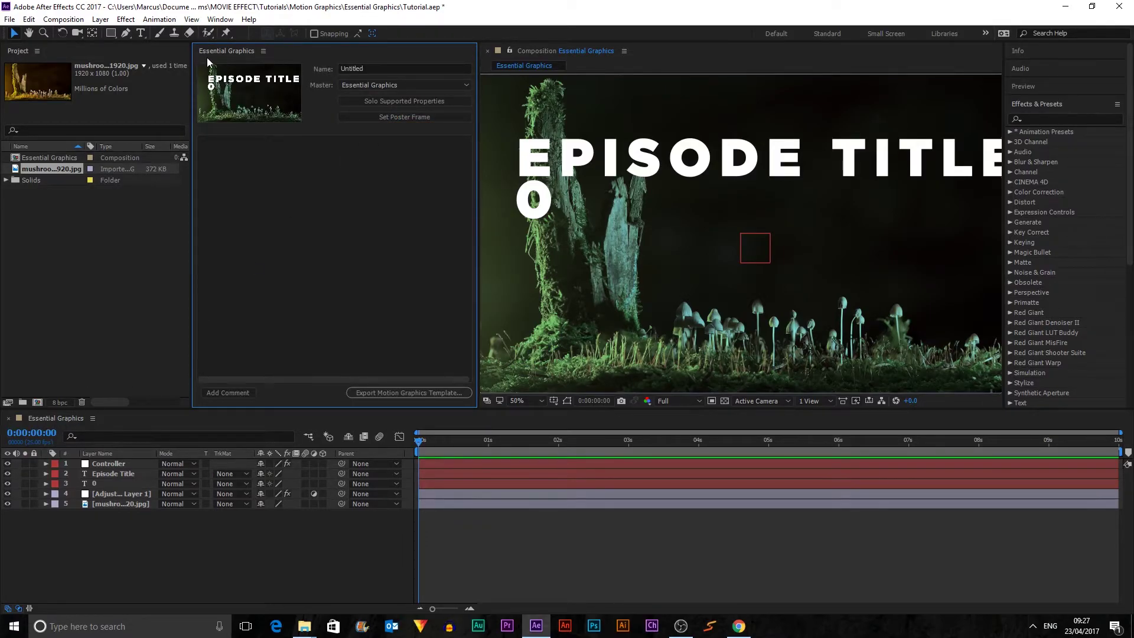
- Rename the template from Untitled to Episode and turn on Solo Supported Properties
{"action": "left_click", "coordinate": [388, 69]}
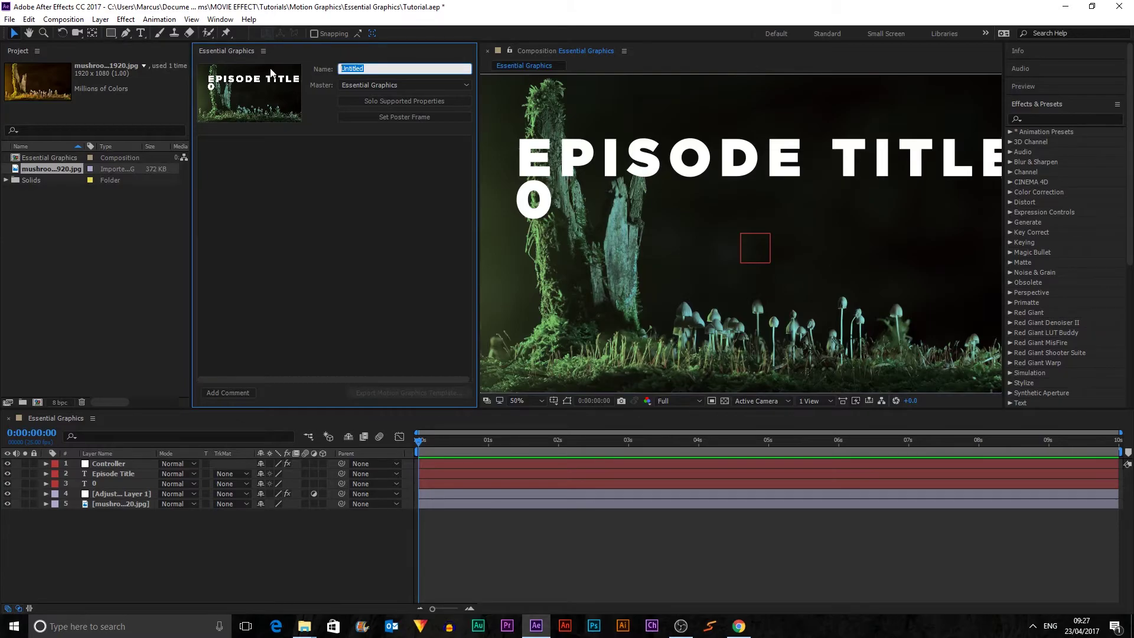
{"action": "key", "text": "BackSpace"}
{"action": "left_click", "coordinate": [334, 177]}
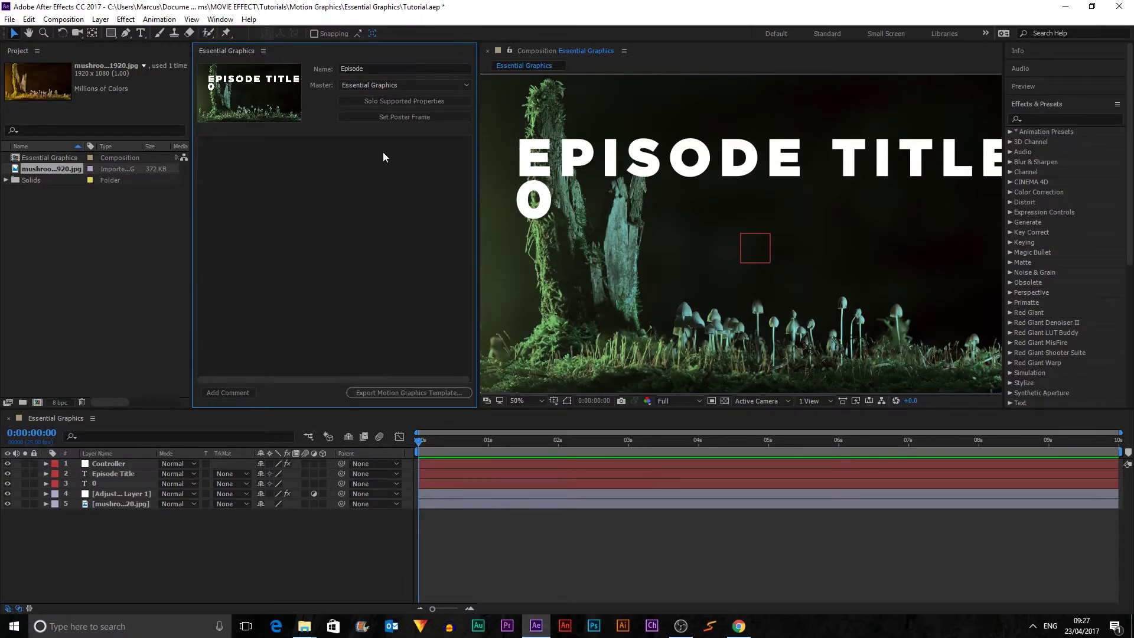
{"action": "left_click", "coordinate": [398, 100]}
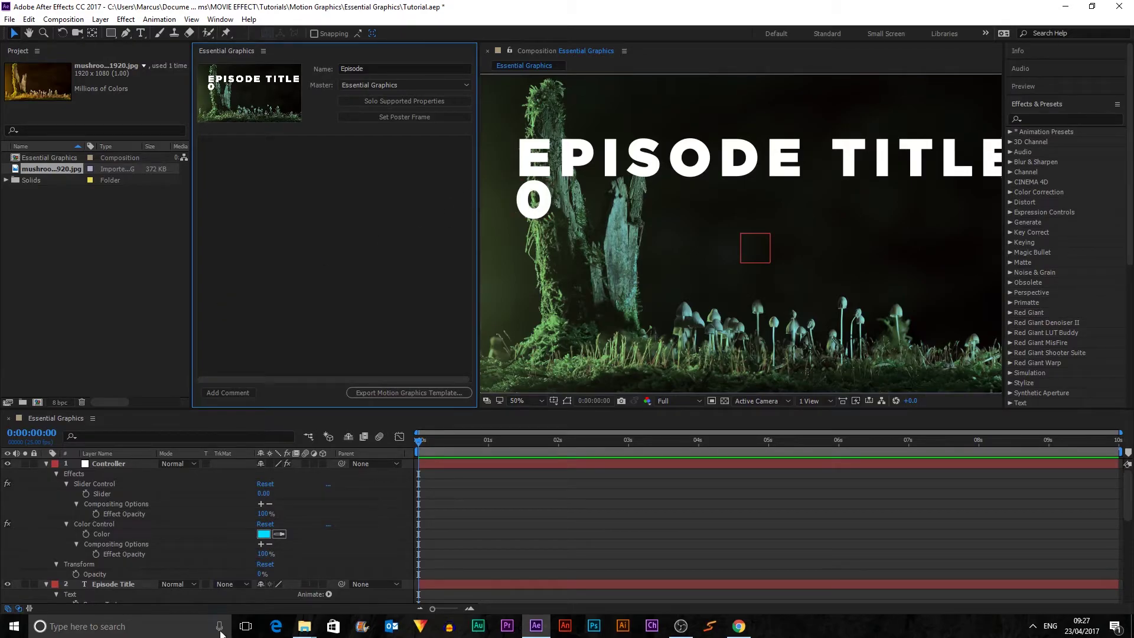
- Add the Controller's Slider and Color and Episode Title's Source Text to the template controls
{"action": "left_click", "coordinate": [101, 493]}
{"action": "left_click_drag", "start_coordinate": [101, 493], "coordinate": [264, 190]}
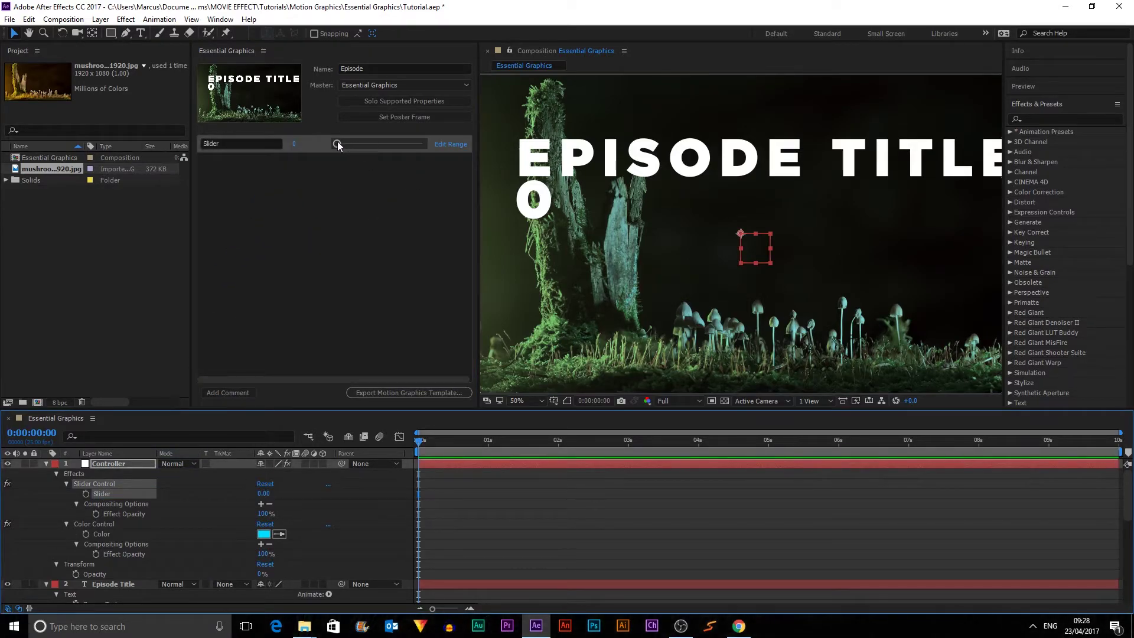
{"action": "left_click_drag", "start_coordinate": [338, 143], "coordinate": [310, 136]}
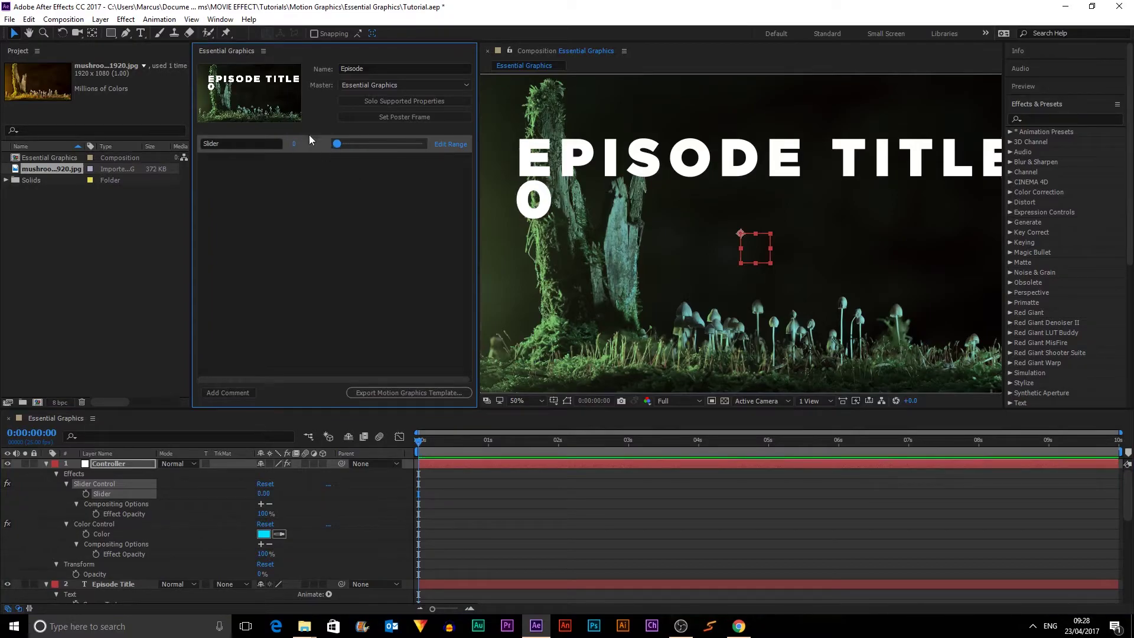
{"action": "left_click", "coordinate": [97, 534]}
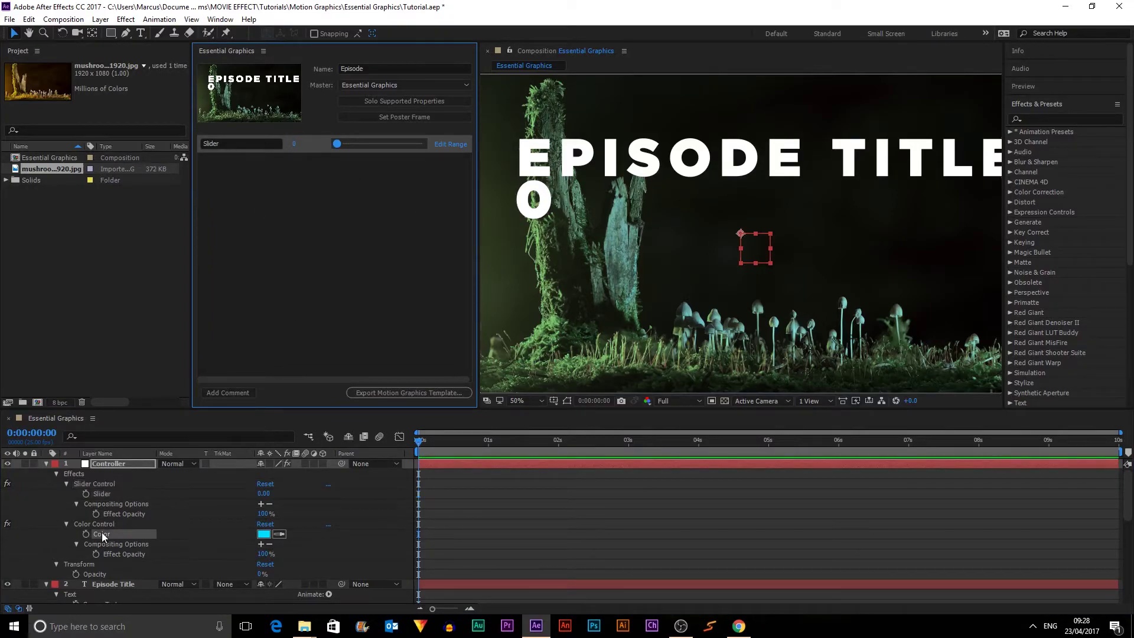
{"action": "left_click_drag", "start_coordinate": [101, 533], "coordinate": [250, 176]}
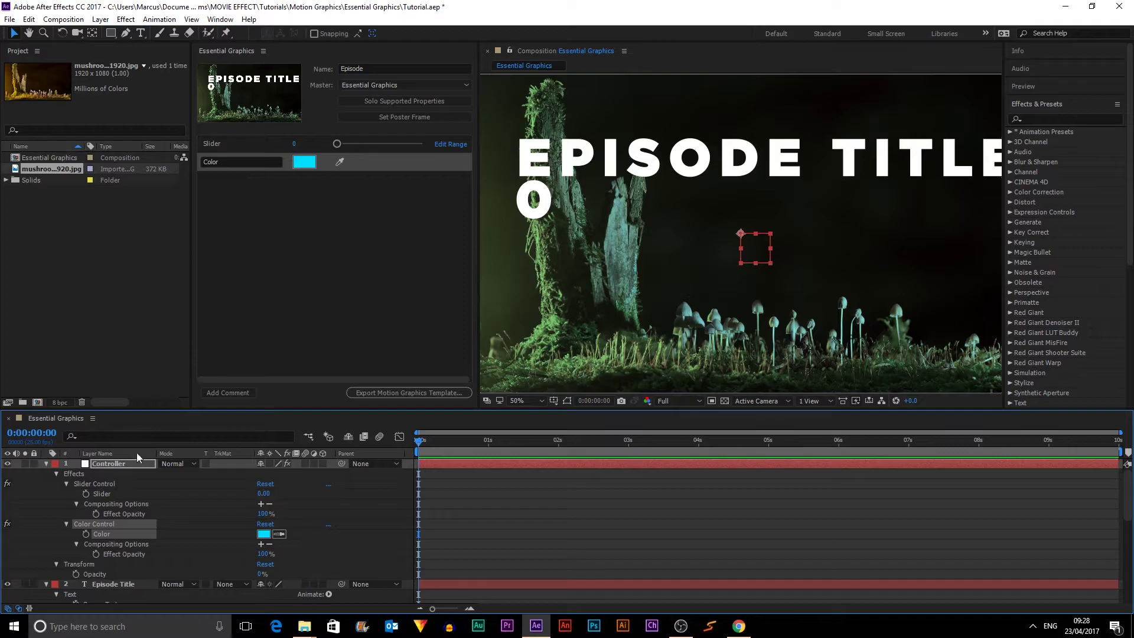
{"action": "scroll", "coordinate": [119, 516], "scroll_direction": "down", "scroll_amount": 3}
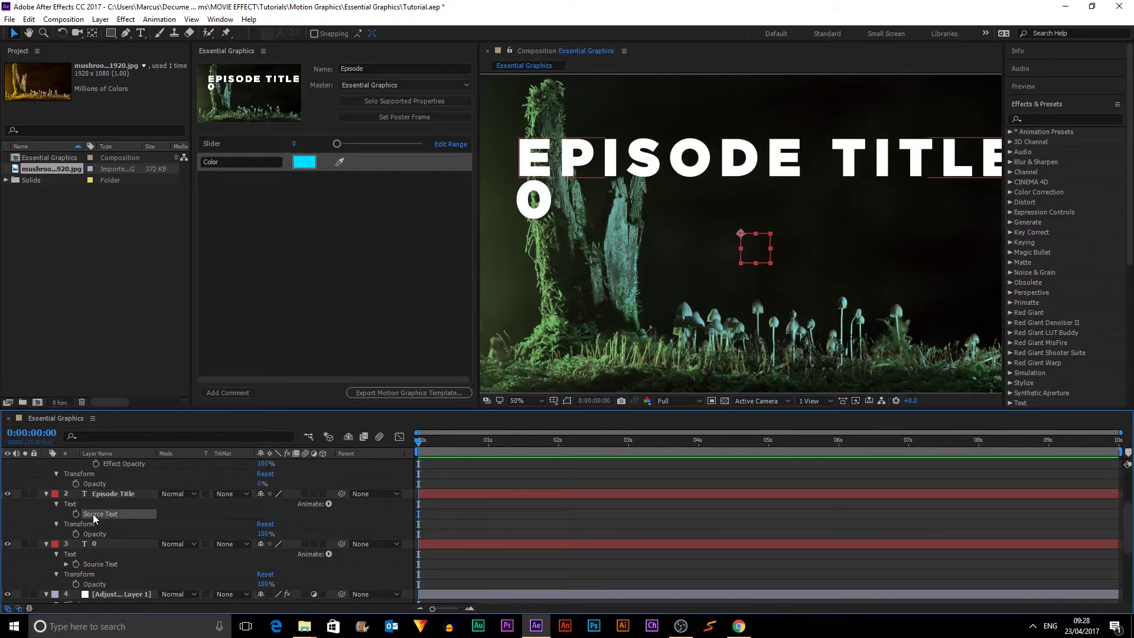
{"action": "left_click", "coordinate": [93, 514]}
{"action": "left_click_drag", "start_coordinate": [99, 514], "coordinate": [332, 275]}
{"action": "scroll", "coordinate": [165, 484], "scroll_direction": "up", "scroll_amount": 3}
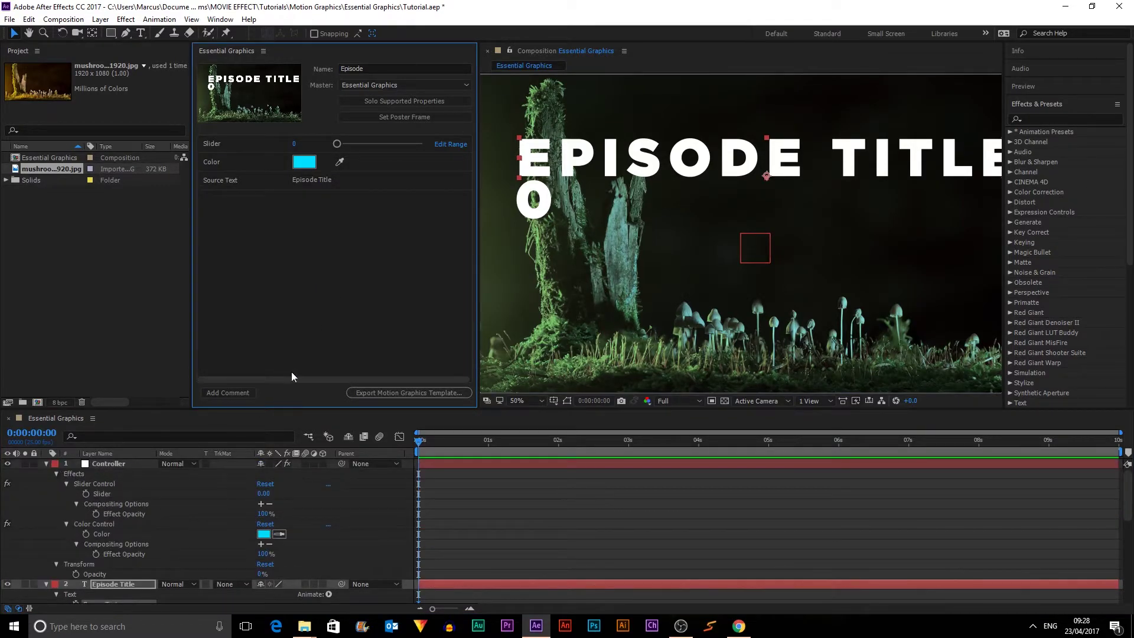
- Collapse all layers' properties in the timeline and deselect the Episode Title layer
{"action": "left_click", "coordinate": [46, 465]}
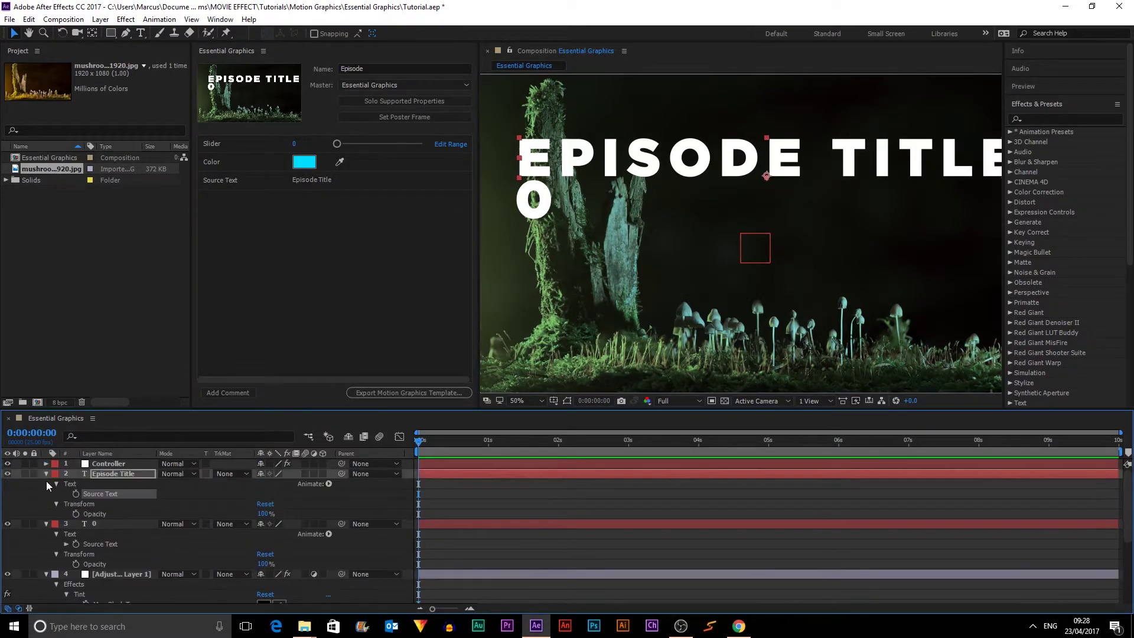
{"action": "left_click", "coordinate": [46, 474]}
{"action": "left_click", "coordinate": [46, 483]}
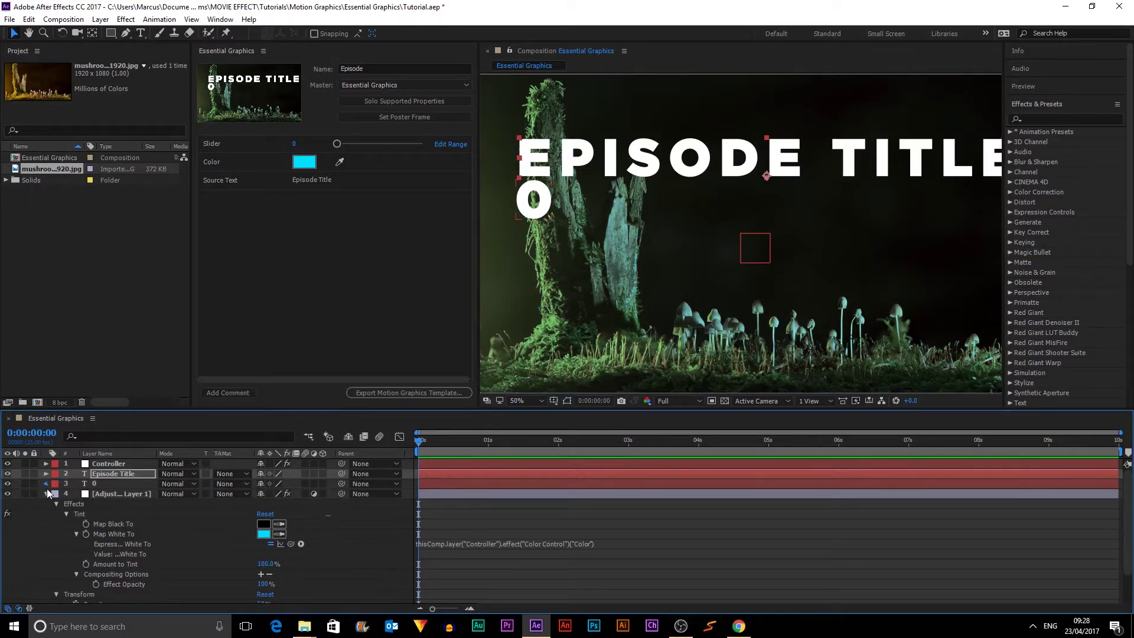
{"action": "left_click", "coordinate": [47, 484]}
{"action": "left_click", "coordinate": [46, 483]}
{"action": "left_click", "coordinate": [47, 494]}
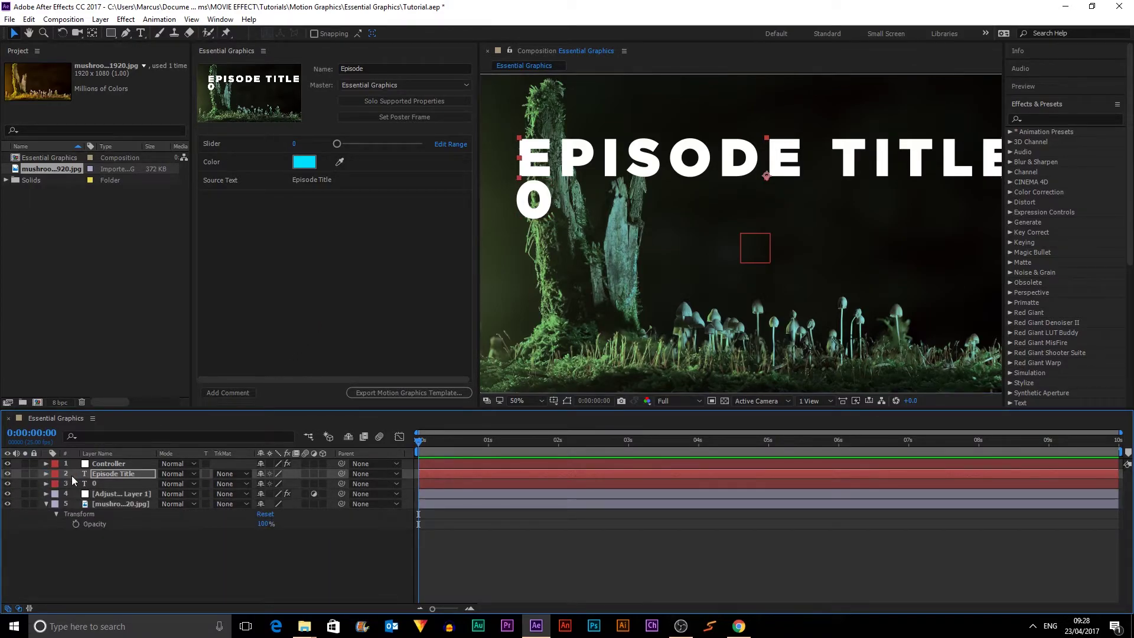
{"action": "left_click", "coordinate": [46, 504]}
{"action": "left_click", "coordinate": [120, 554]}
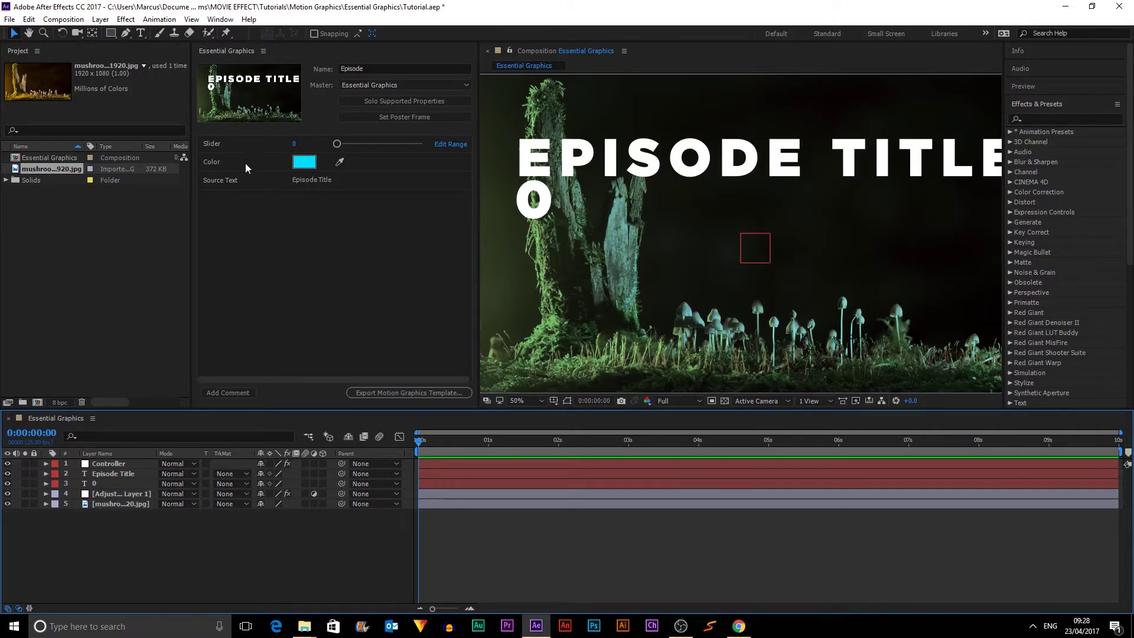
- Label the controls Episode Number, Color and Episode Title, then move Episode Title to the top
{"action": "double_click", "coordinate": [206, 144]}
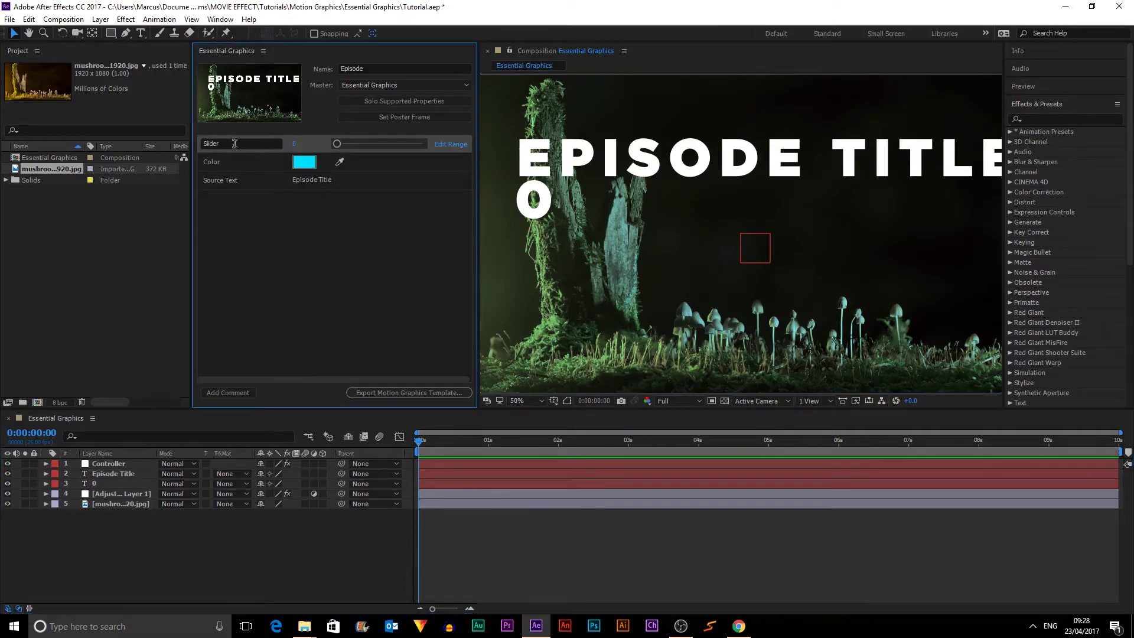
{"action": "type", "text": "Episode Number"}
{"action": "double_click", "coordinate": [208, 162]}
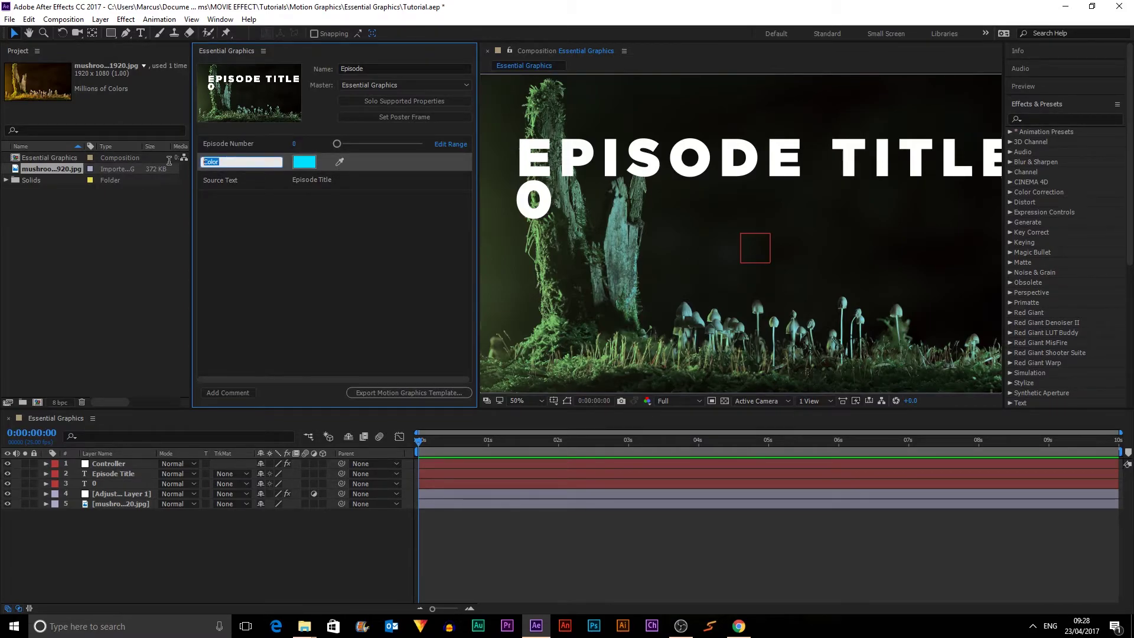
{"action": "left_click", "coordinate": [215, 163]}
{"action": "left_click", "coordinate": [224, 181]}
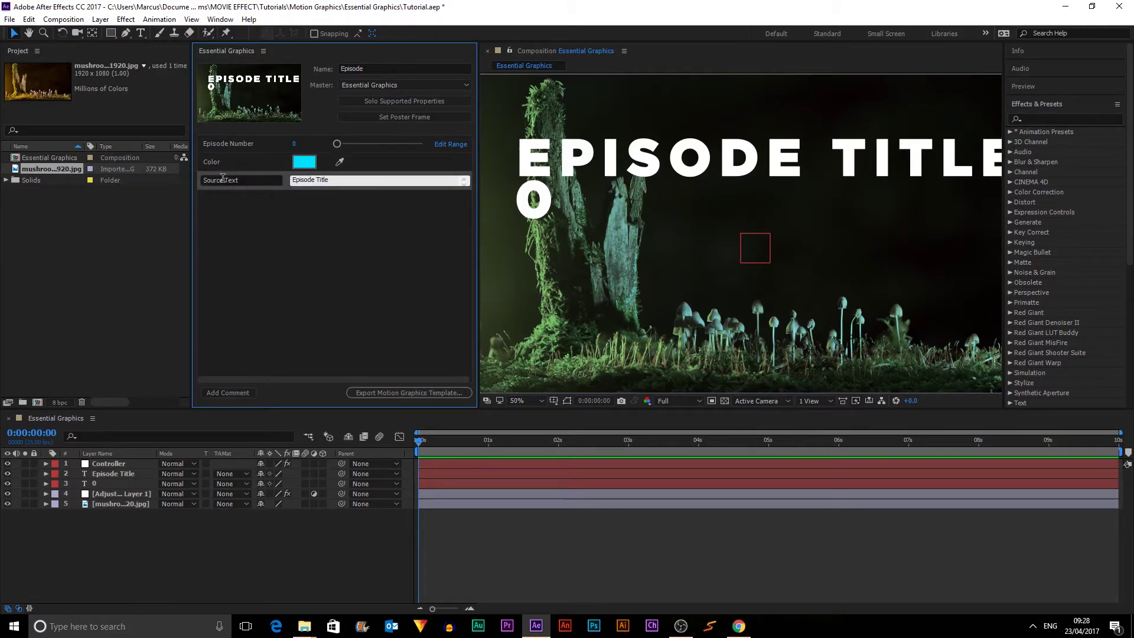
{"action": "double_click", "coordinate": [215, 180]}
{"action": "type", "text": "Episode Title"}
{"action": "left_click", "coordinate": [327, 241]}
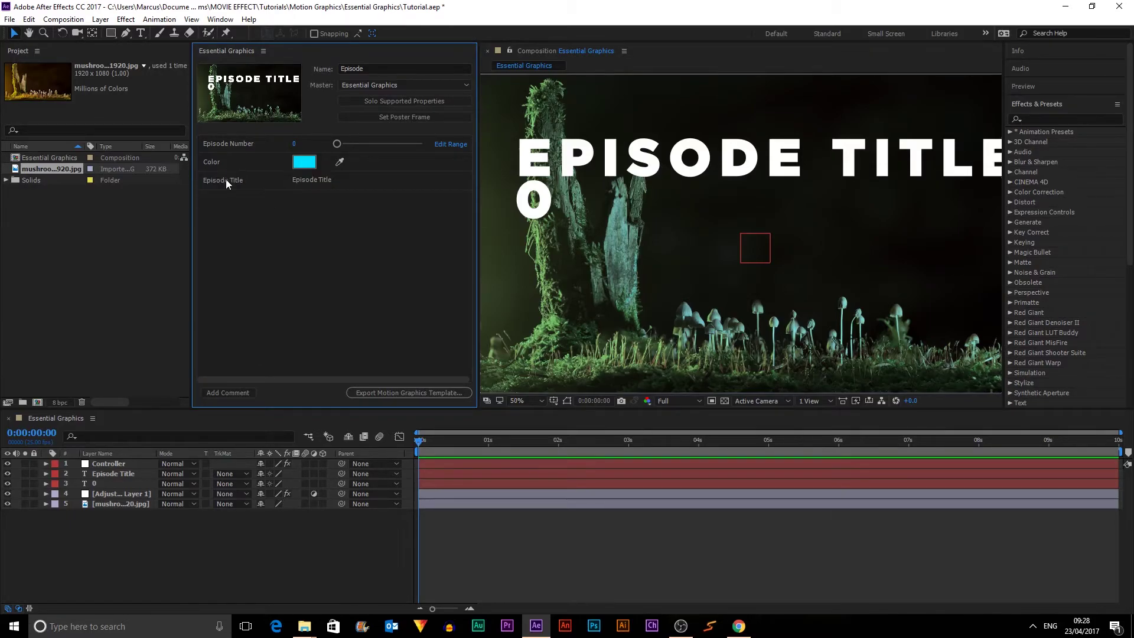
{"action": "left_click_drag", "start_coordinate": [226, 178], "coordinate": [226, 139]}
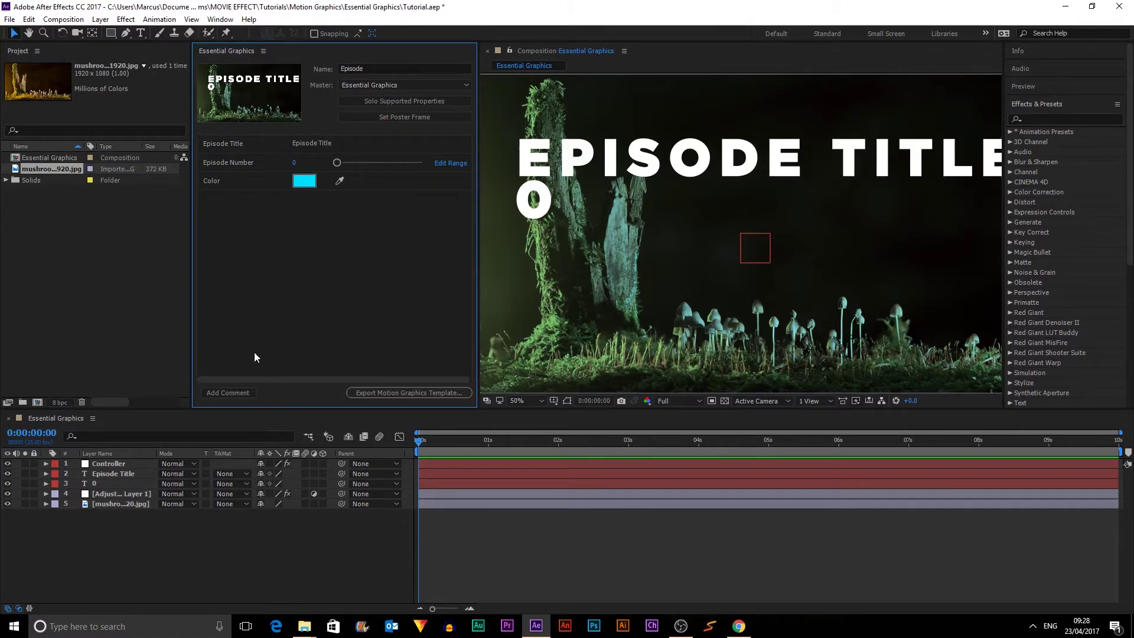
- Add a MOVIE EFFECT comment reading 'This is a tutorial on Essential Graphics' atop the controls
{"action": "left_click", "coordinate": [238, 393]}
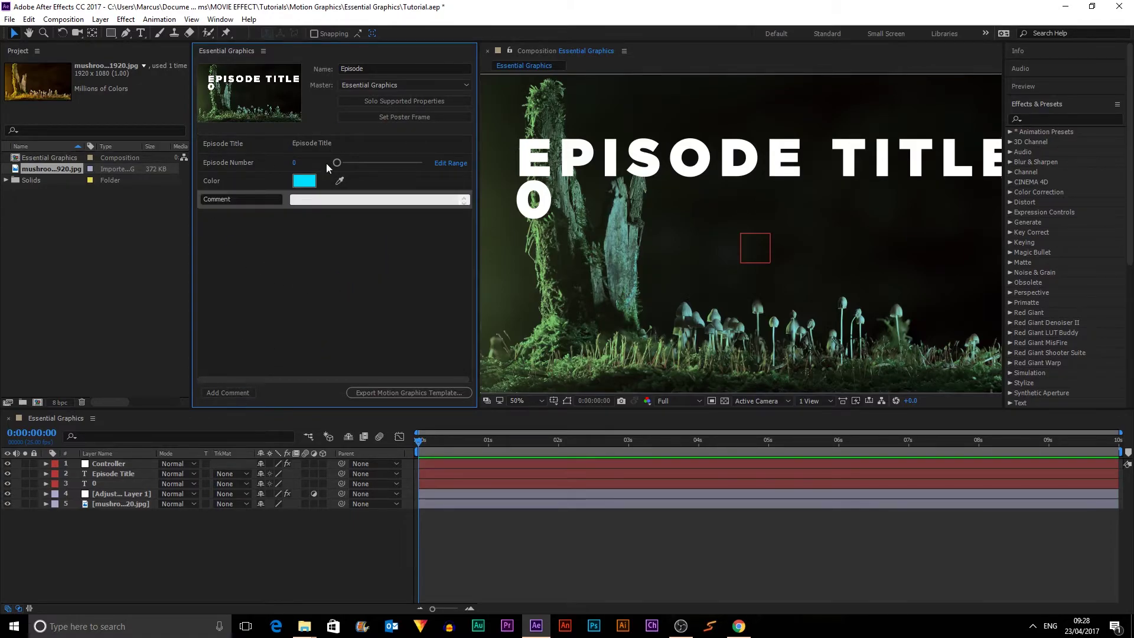
{"action": "left_click", "coordinate": [300, 200]}
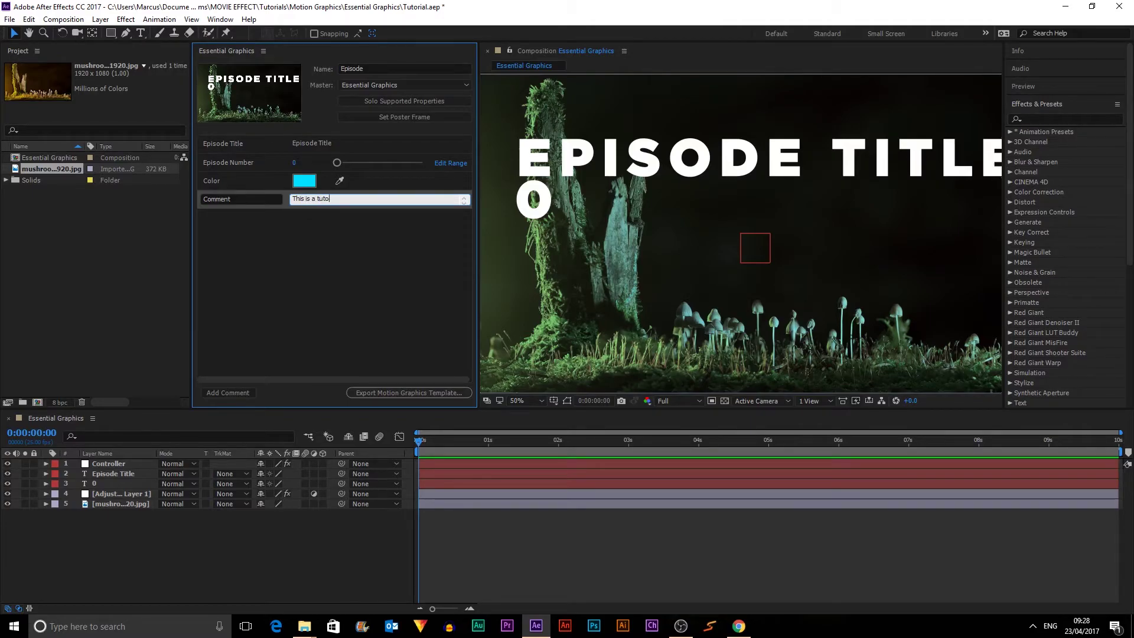
{"action": "type", "text": "rialrah"}
{"action": "left_click", "coordinate": [237, 199]}
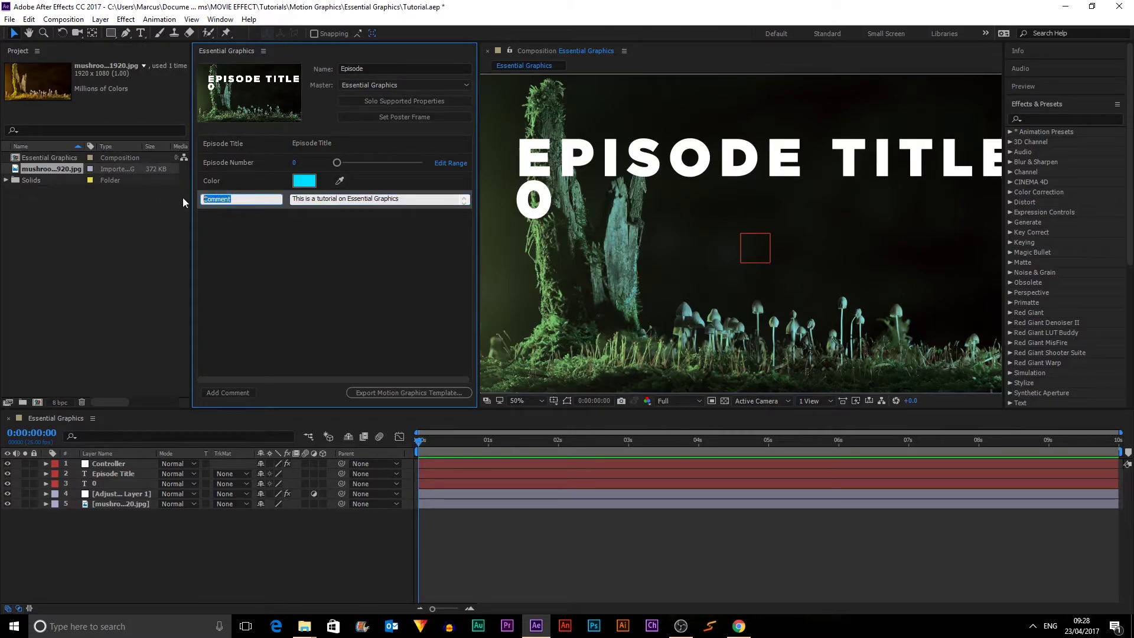
{"action": "type", "text": "MOVIE E"}
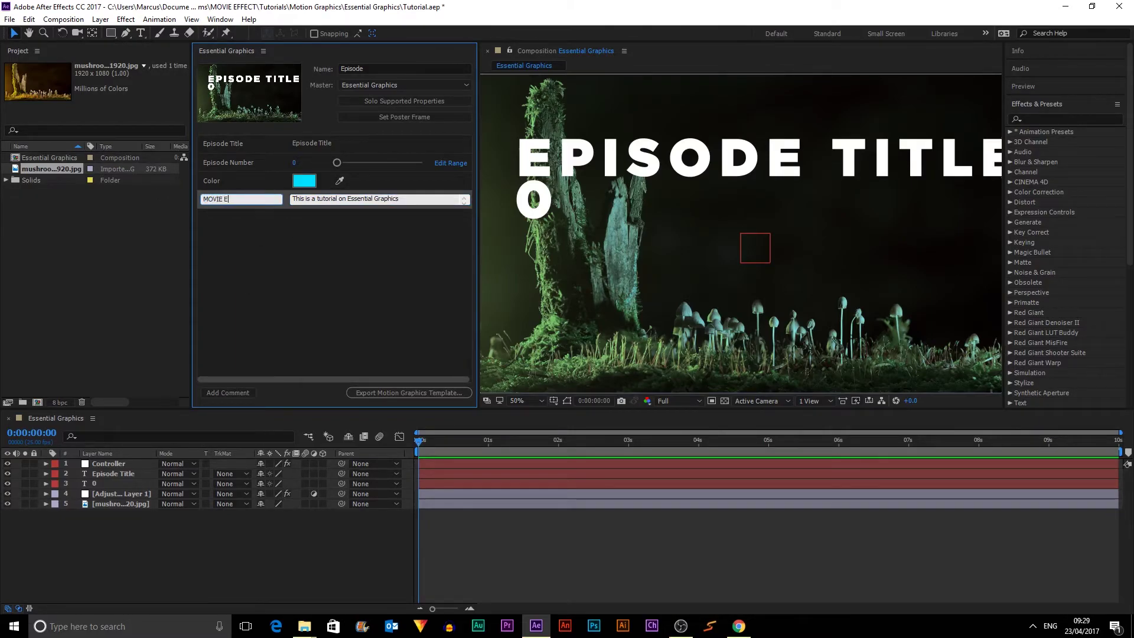
{"action": "type", "text": "FFECT"}
{"action": "left_click", "coordinate": [216, 224]}
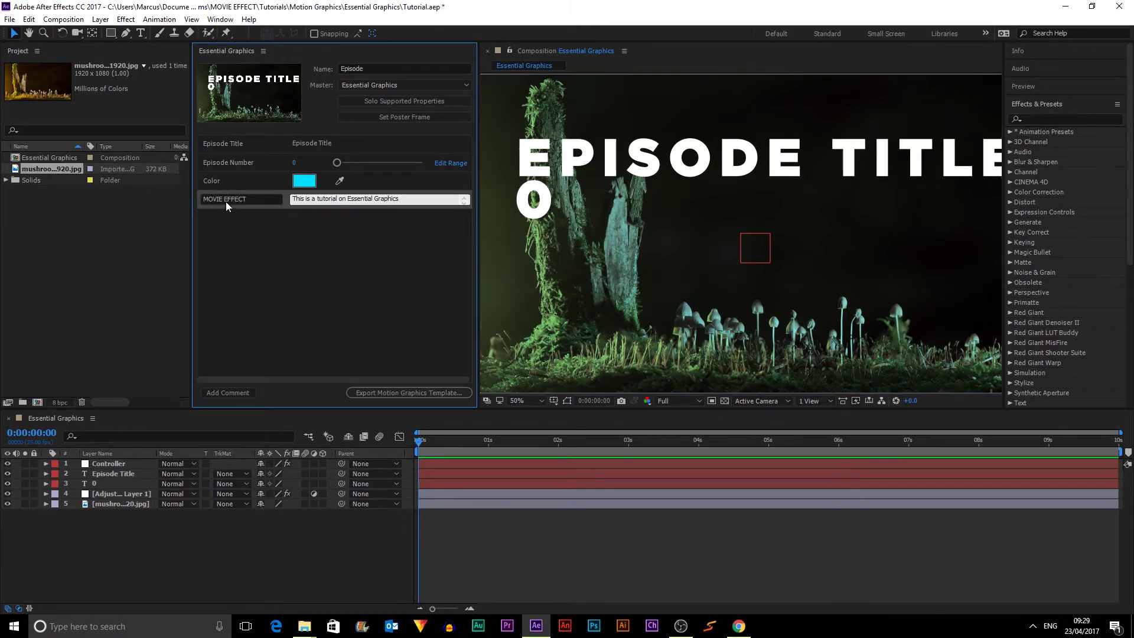
{"action": "left_click_drag", "start_coordinate": [225, 201], "coordinate": [236, 140]}
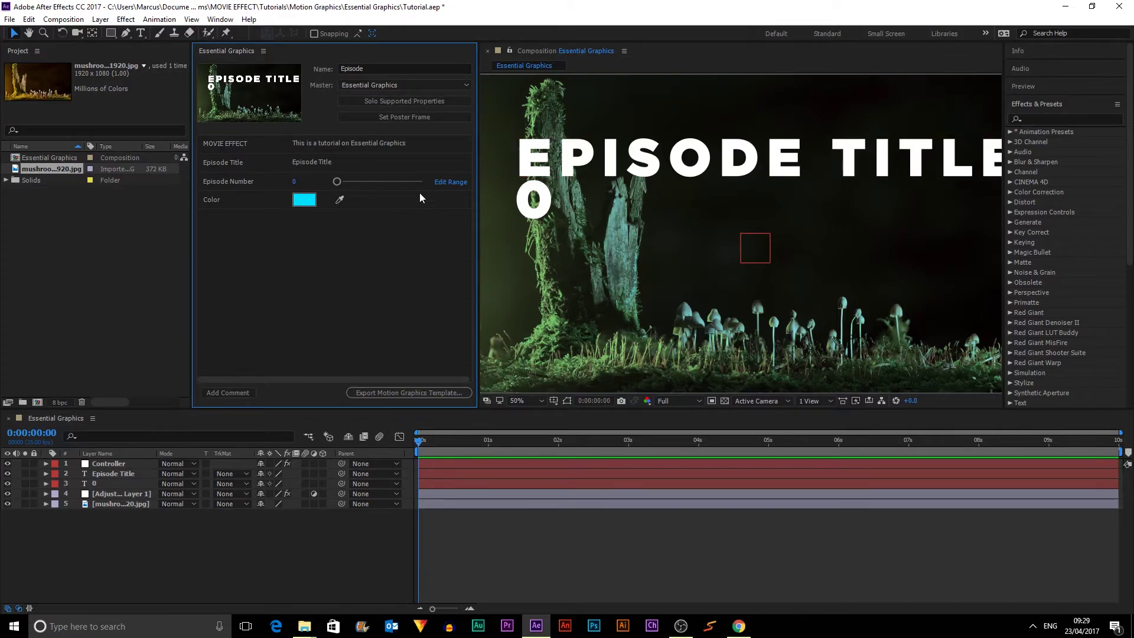
- Save the project and export the Episode template to the Essential Graphics destination
{"action": "left_click", "coordinate": [424, 393]}
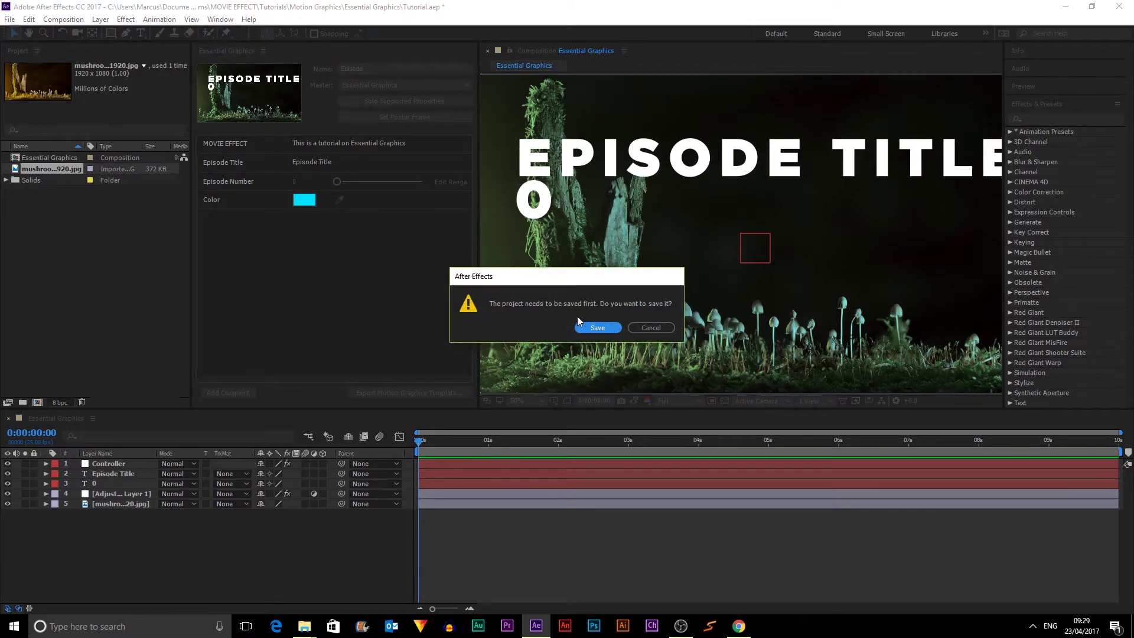
{"action": "left_click", "coordinate": [596, 327]}
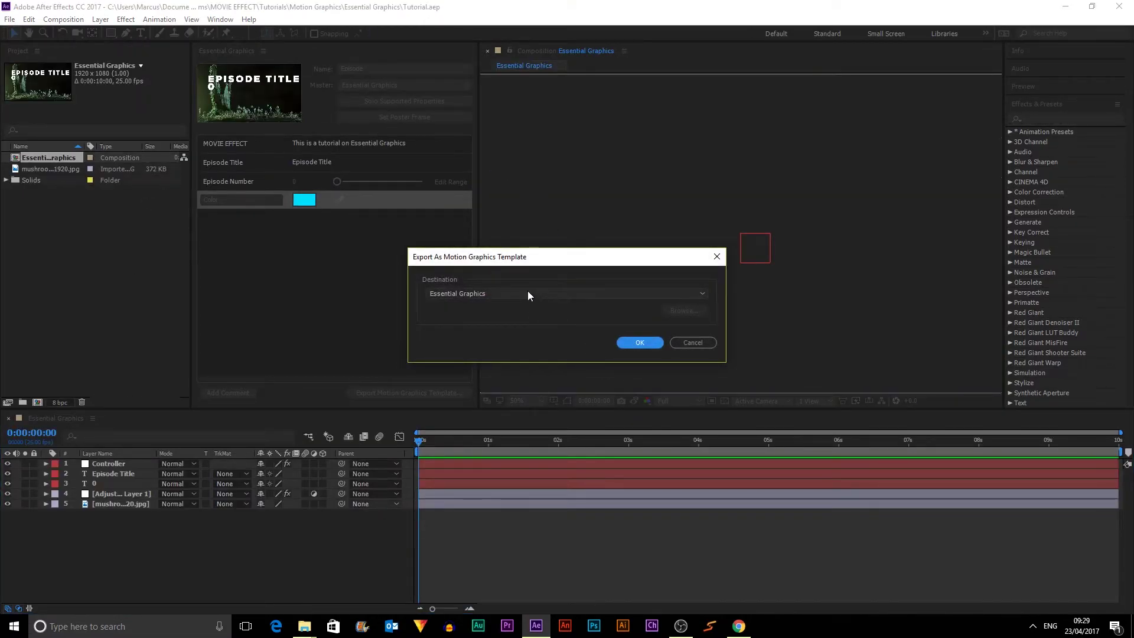
{"action": "left_click", "coordinate": [528, 294]}
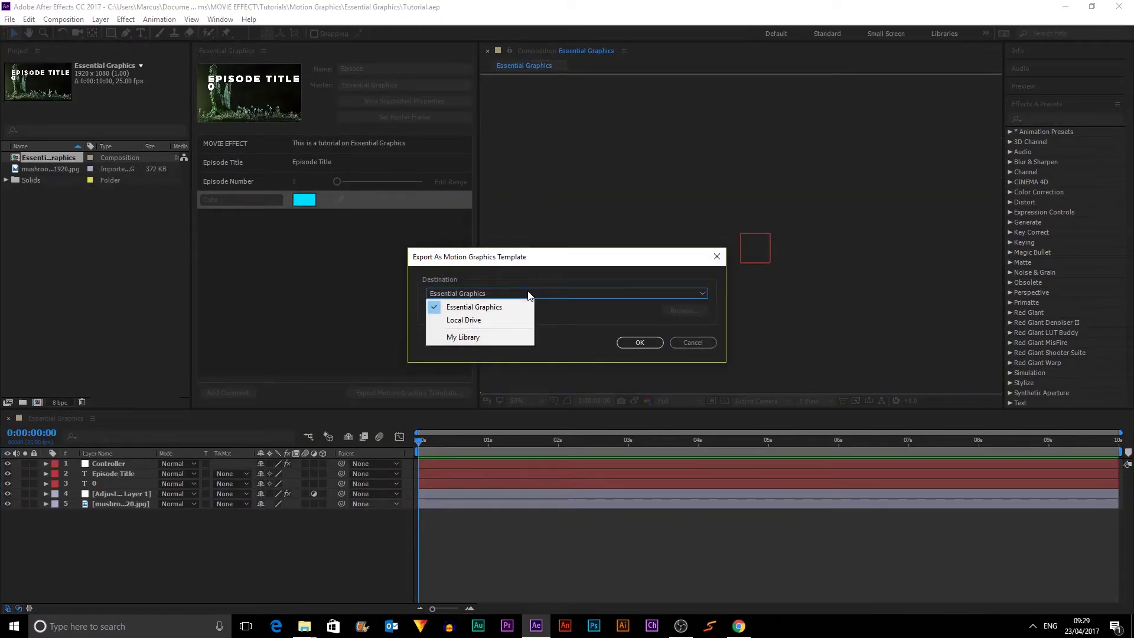
{"action": "left_click", "coordinate": [506, 337]}
{"action": "left_click", "coordinate": [533, 293]}
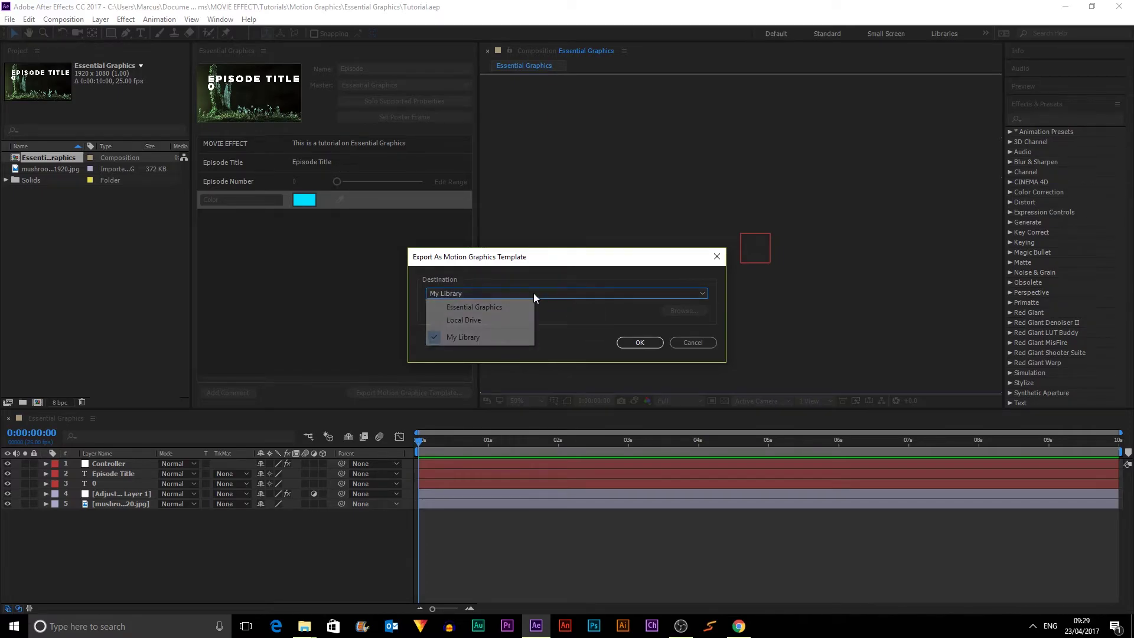
{"action": "left_click", "coordinate": [502, 321]}
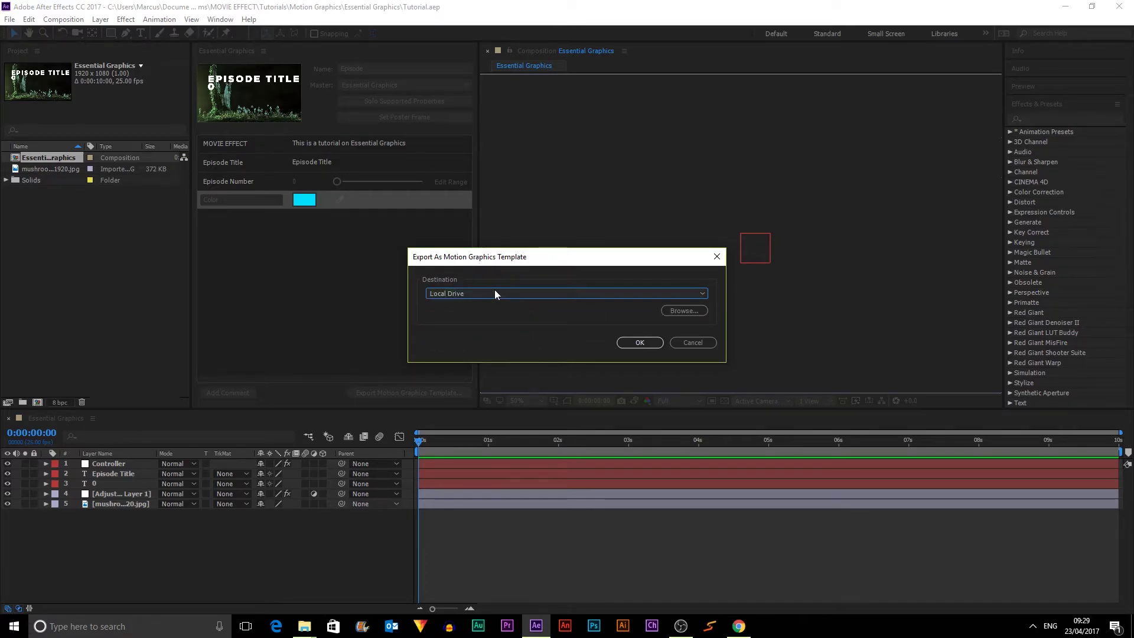
{"action": "left_click", "coordinate": [532, 294]}
{"action": "left_click", "coordinate": [486, 305]}
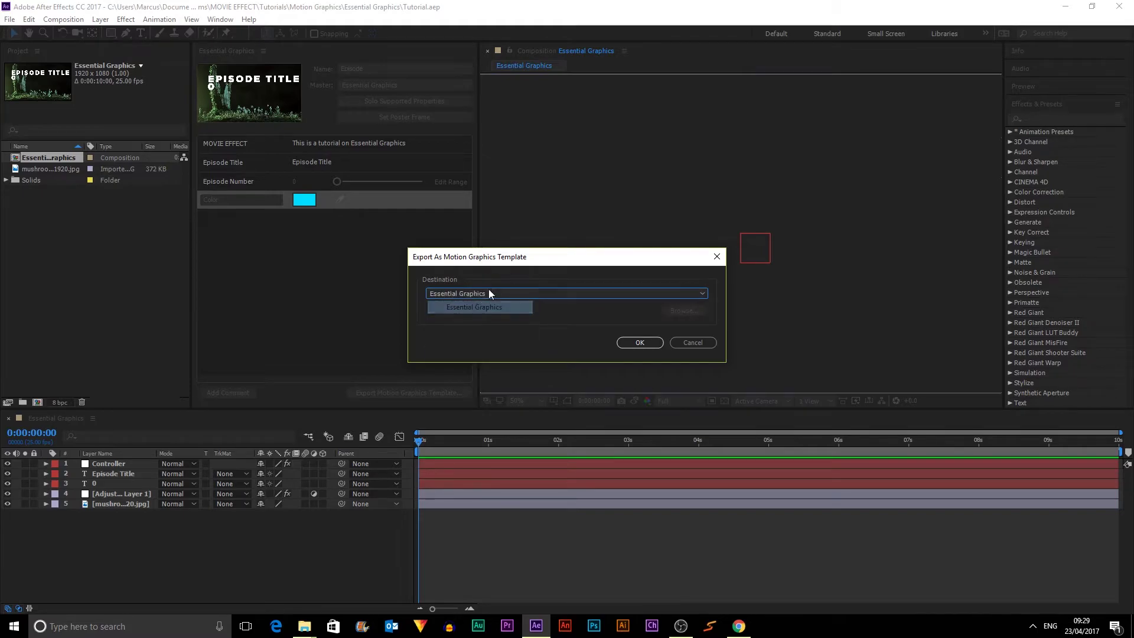
{"action": "left_click", "coordinate": [640, 343]}
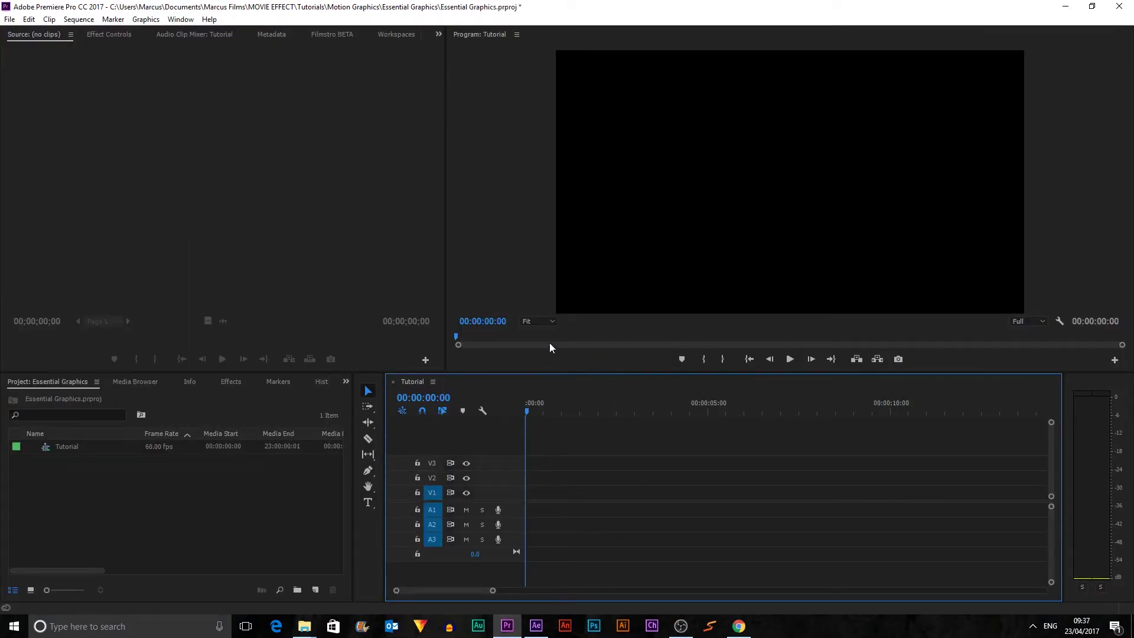
- Create a Black Video item with default settings and place it on track V1
{"action": "left_click", "coordinate": [316, 590]}
{"action": "left_click", "coordinate": [349, 508]}
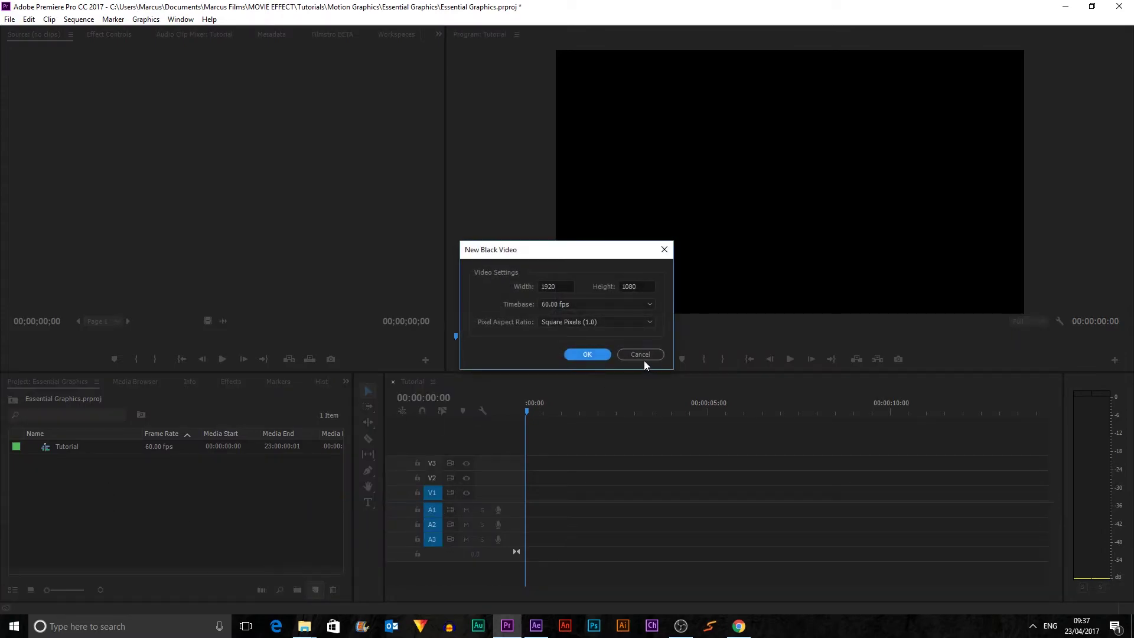
{"action": "left_click", "coordinate": [569, 353]}
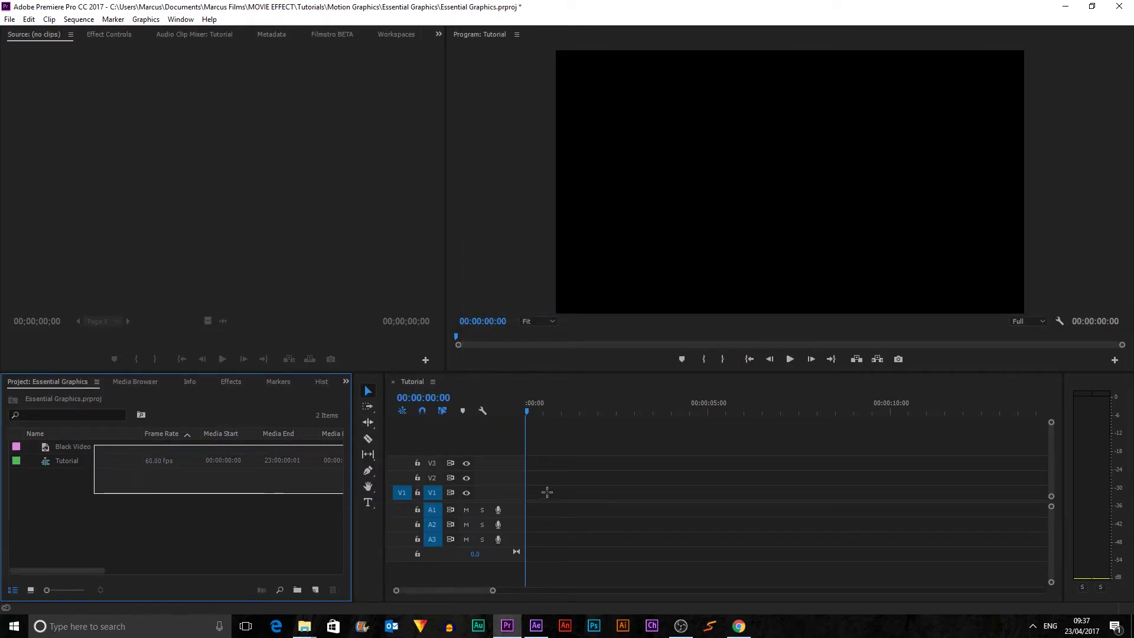
{"action": "left_click_drag", "start_coordinate": [69, 449], "coordinate": [562, 492]}
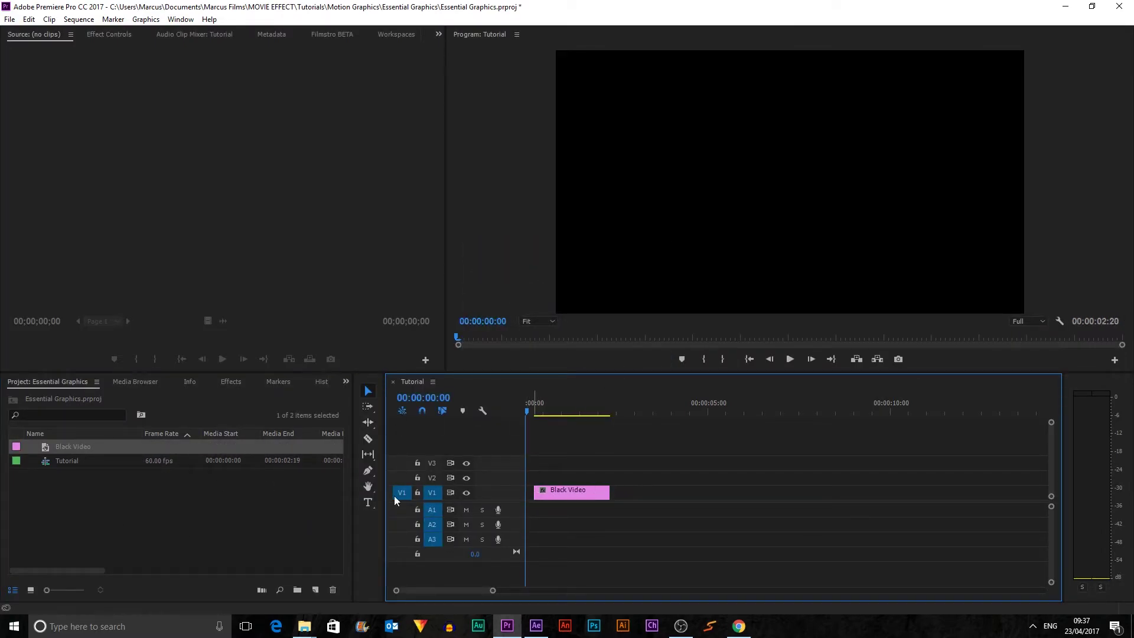
- Undo the Black Video clip and delete the Black Video item from the project
{"action": "key", "text": "ctrl+z"}
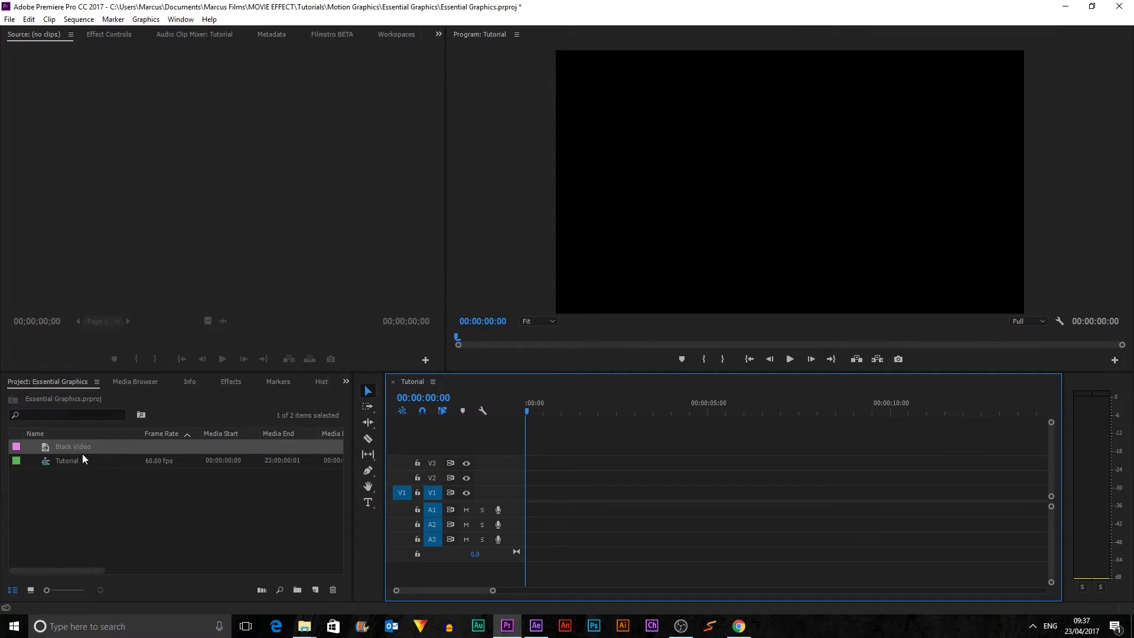
{"action": "left_click", "coordinate": [82, 447]}
{"action": "left_click", "coordinate": [39, 444]}
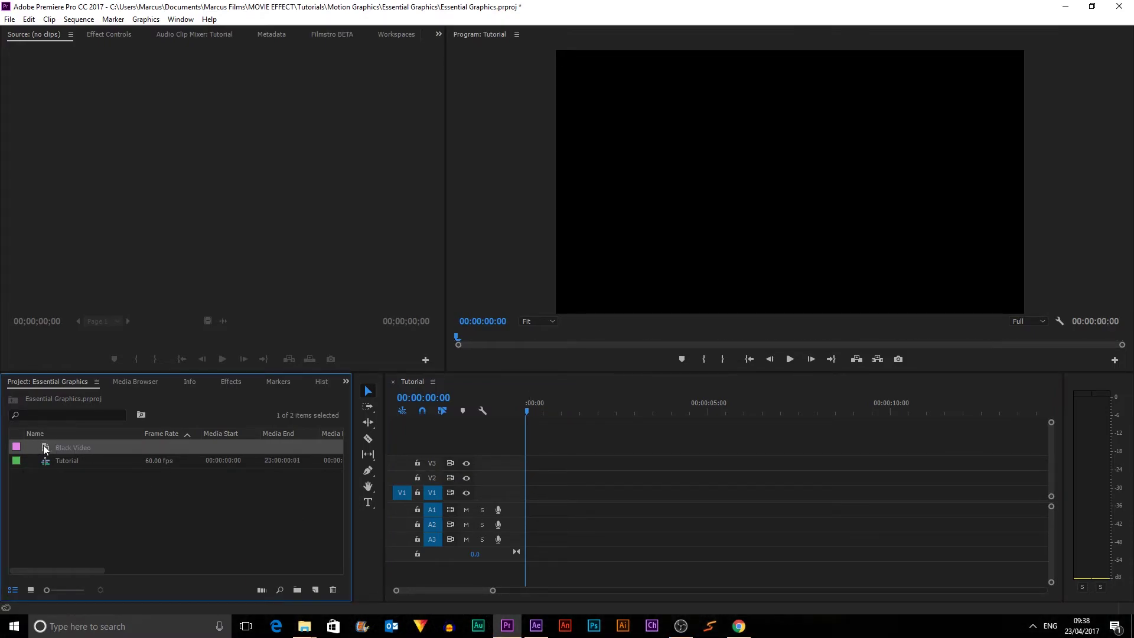
{"action": "key", "text": "Delete"}
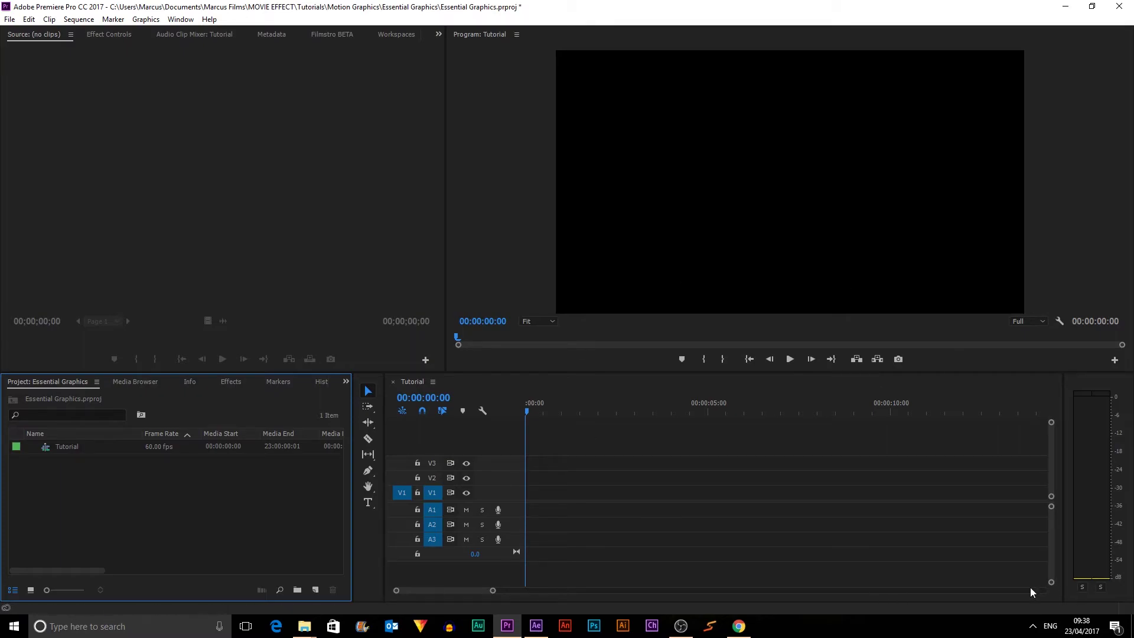
{"action": "left_click", "coordinate": [178, 21]}
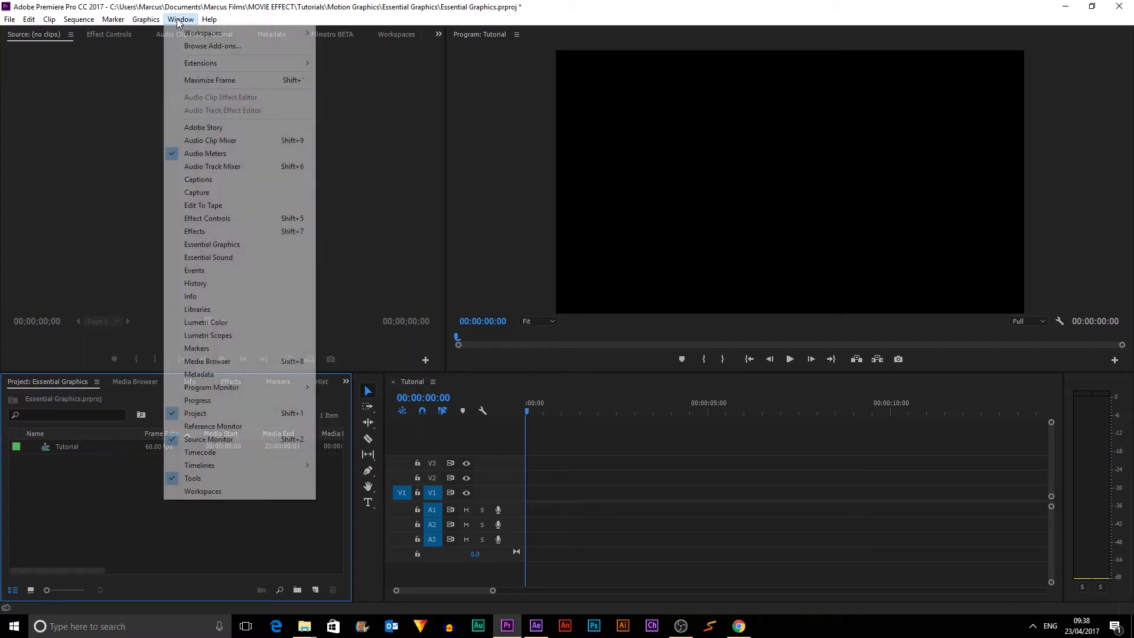
- Dock the Essential Graphics panel next to Effect Controls and refresh its template list
{"action": "left_click", "coordinate": [263, 245]}
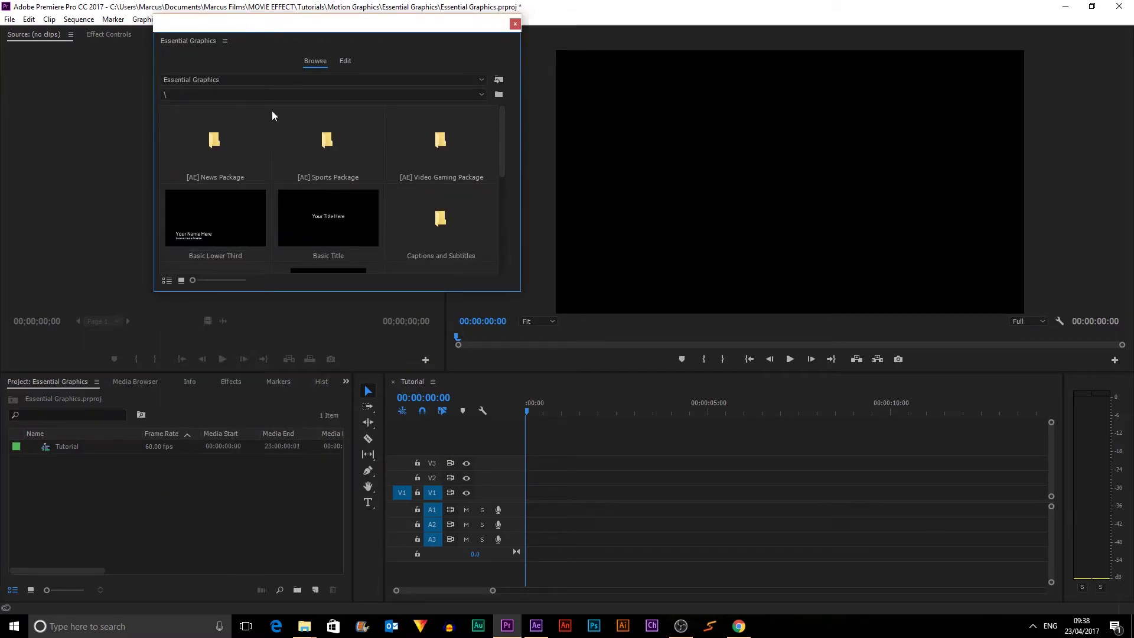
{"action": "left_click_drag", "start_coordinate": [197, 45], "coordinate": [430, 40]}
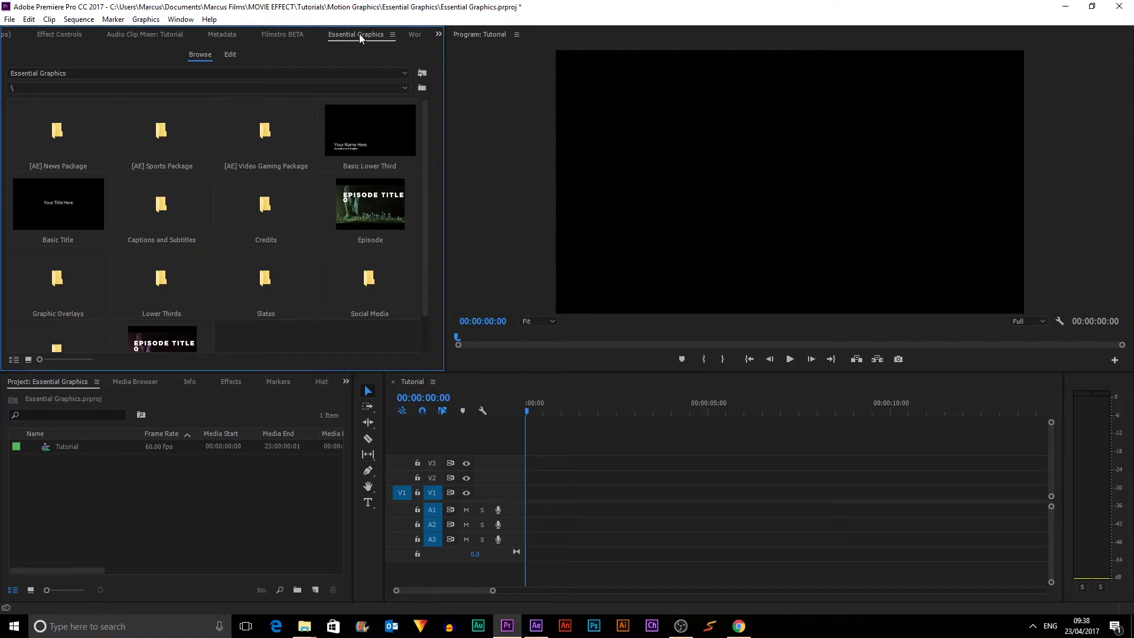
{"action": "left_click_drag", "start_coordinate": [358, 39], "coordinate": [136, 35]}
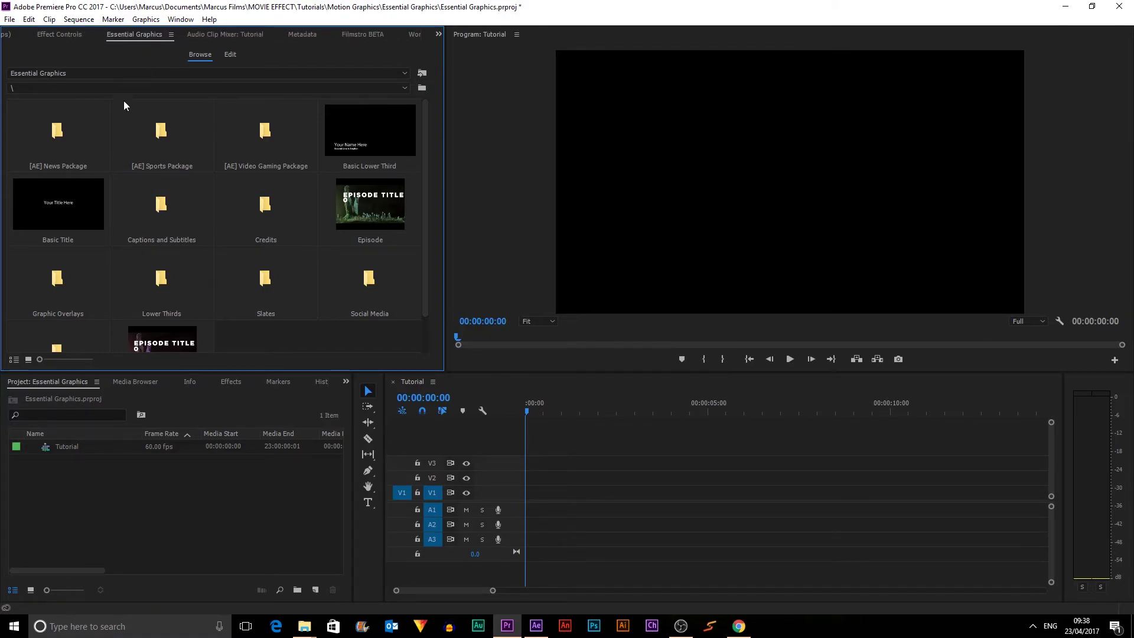
{"action": "left_click", "coordinate": [128, 72]}
{"action": "left_click", "coordinate": [103, 89]}
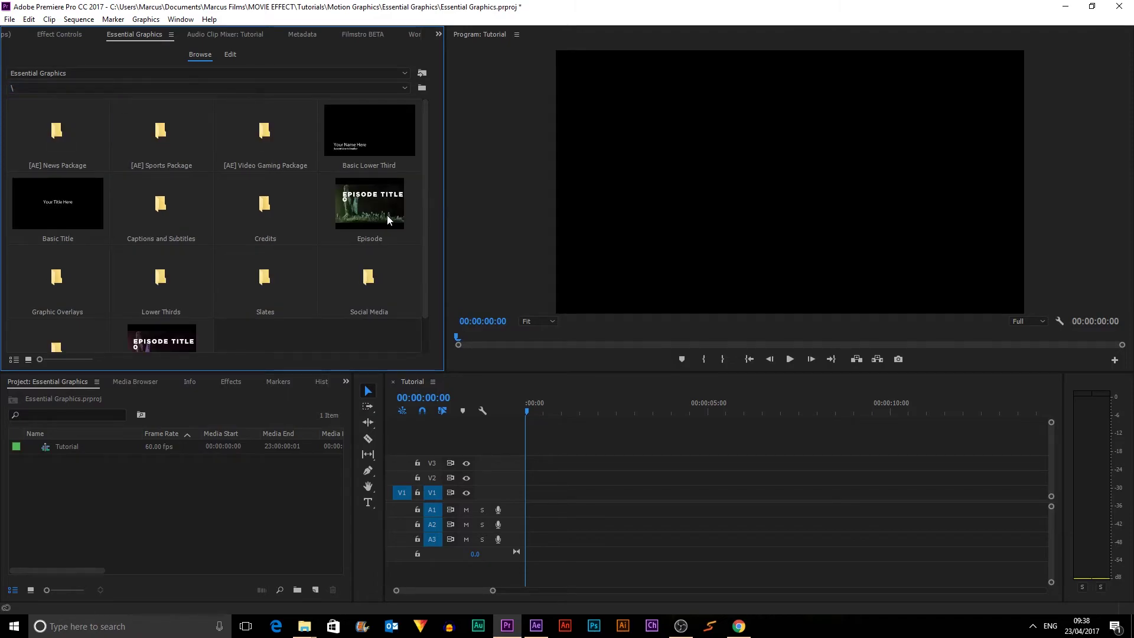
- Open the [AE] Sports Package folder, return to the root folder, and select the Episode template
{"action": "scroll", "coordinate": [233, 153], "scroll_direction": "down", "scroll_amount": 2}
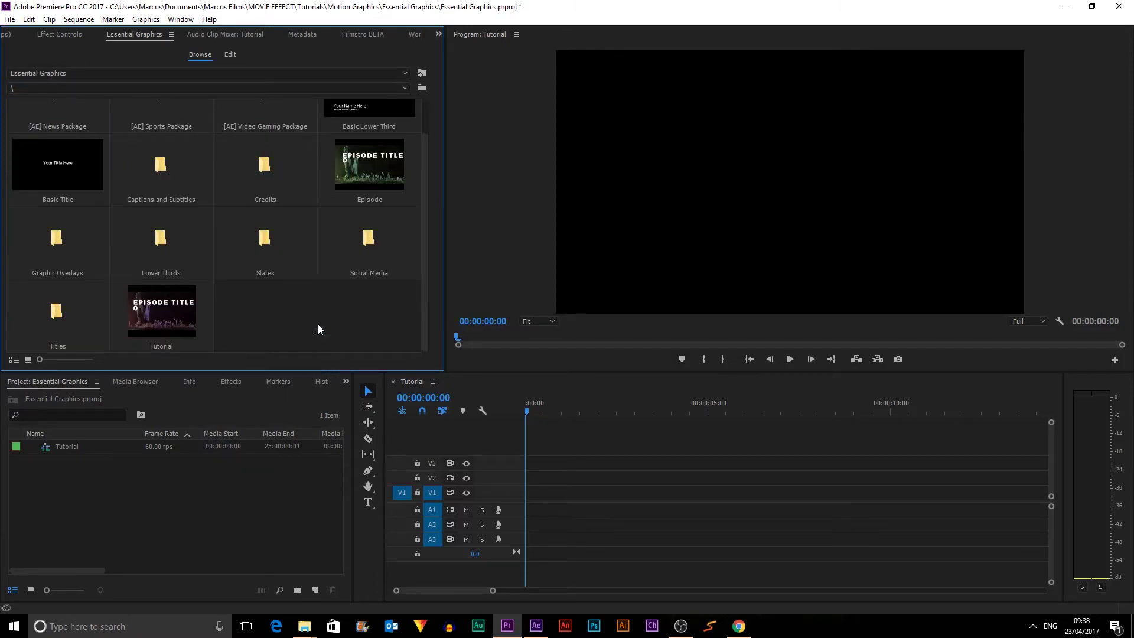
{"action": "left_click", "coordinate": [180, 309]}
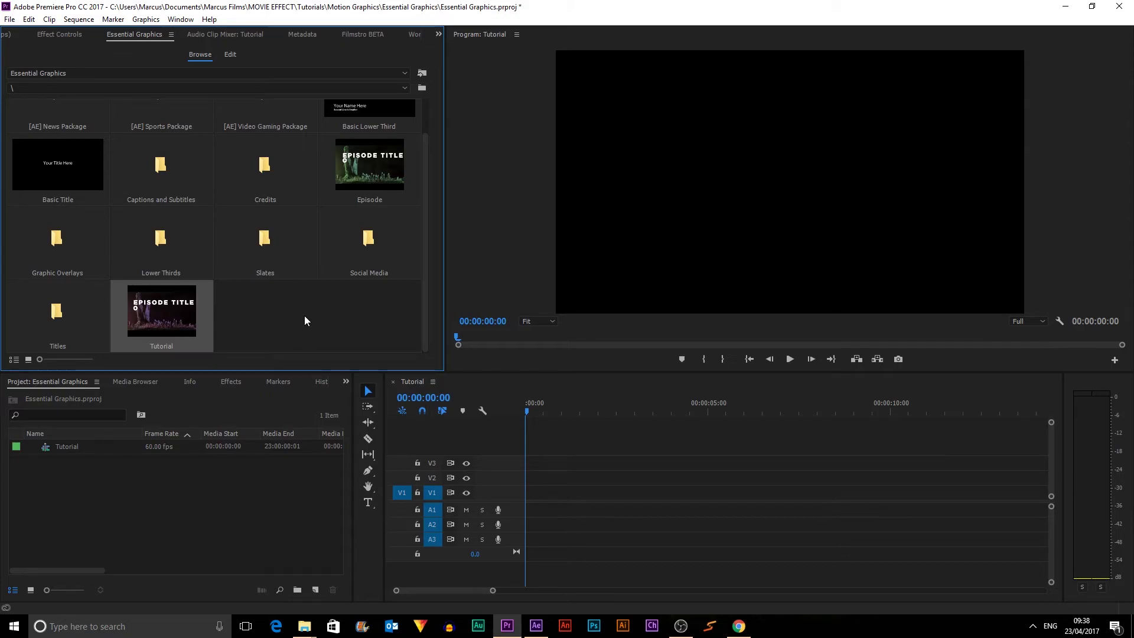
{"action": "left_click", "coordinate": [285, 319]}
{"action": "scroll", "coordinate": [285, 295], "scroll_direction": "up", "scroll_amount": 2}
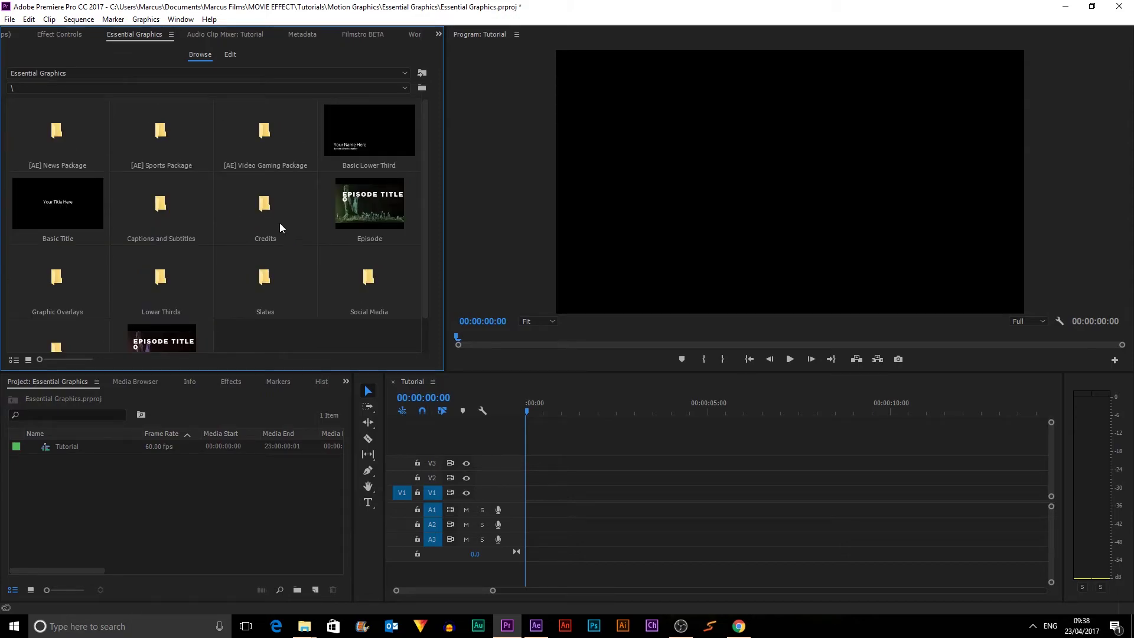
{"action": "left_click", "coordinate": [86, 140]}
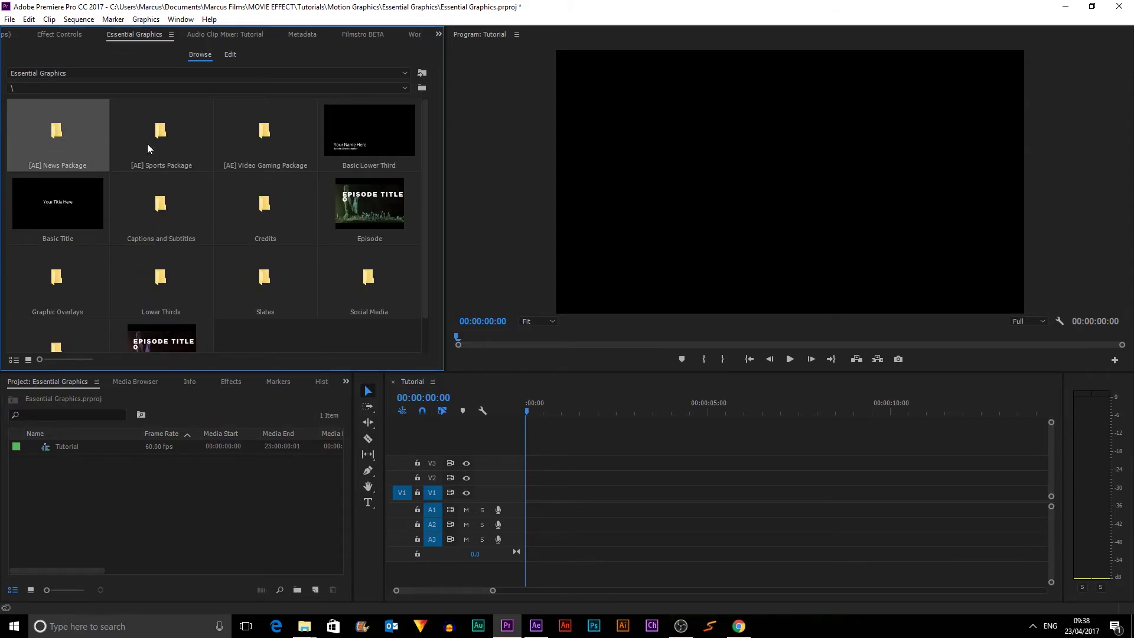
{"action": "left_click", "coordinate": [147, 144]}
{"action": "double_click", "coordinate": [161, 136]}
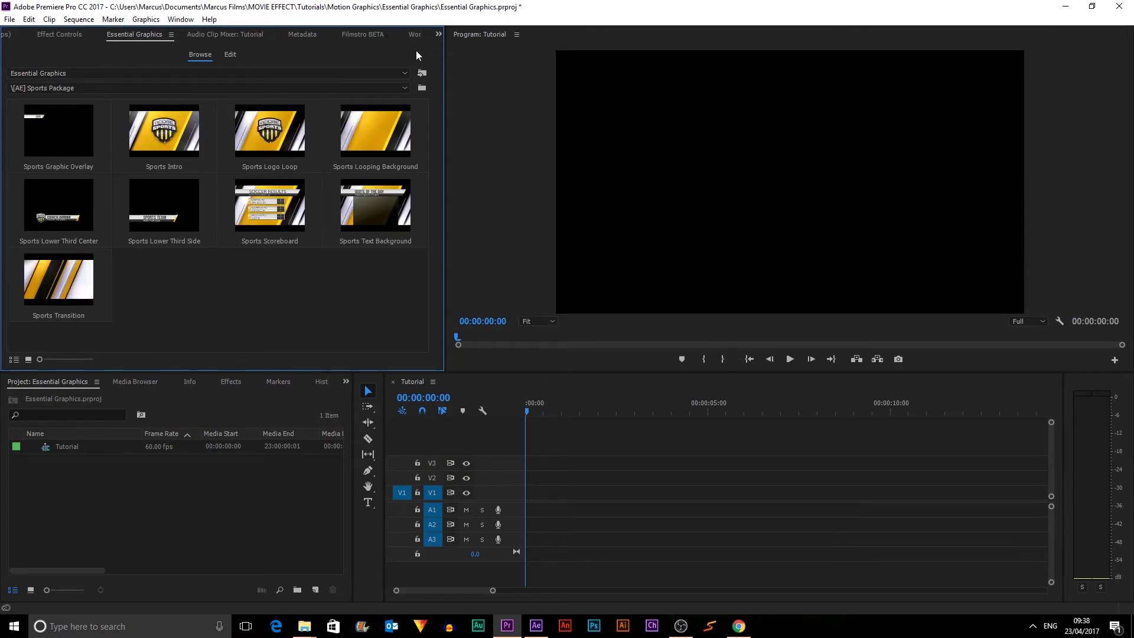
{"action": "left_click", "coordinate": [59, 87]}
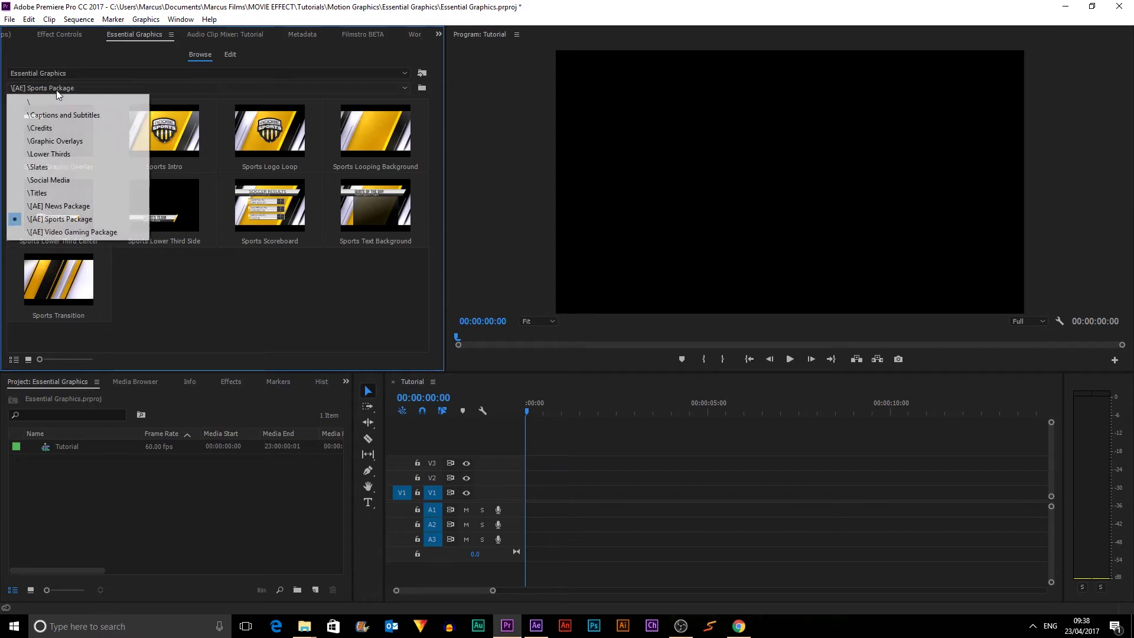
{"action": "left_click", "coordinate": [45, 104]}
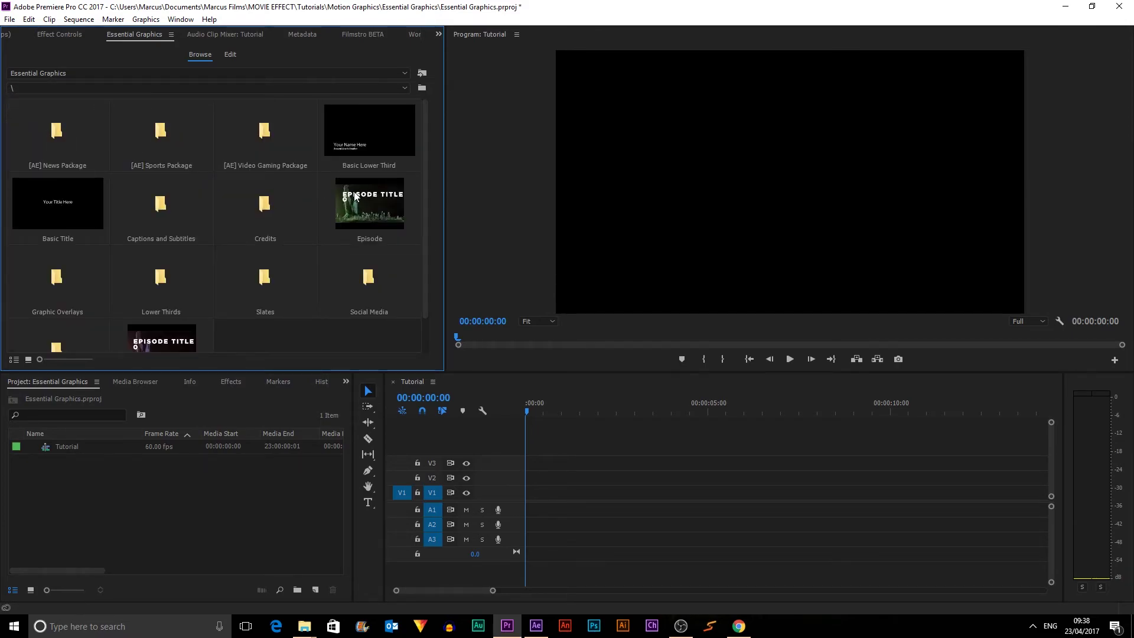
{"action": "left_click", "coordinate": [383, 217]}
{"action": "scroll", "coordinate": [374, 215], "scroll_direction": "down", "scroll_amount": 1}
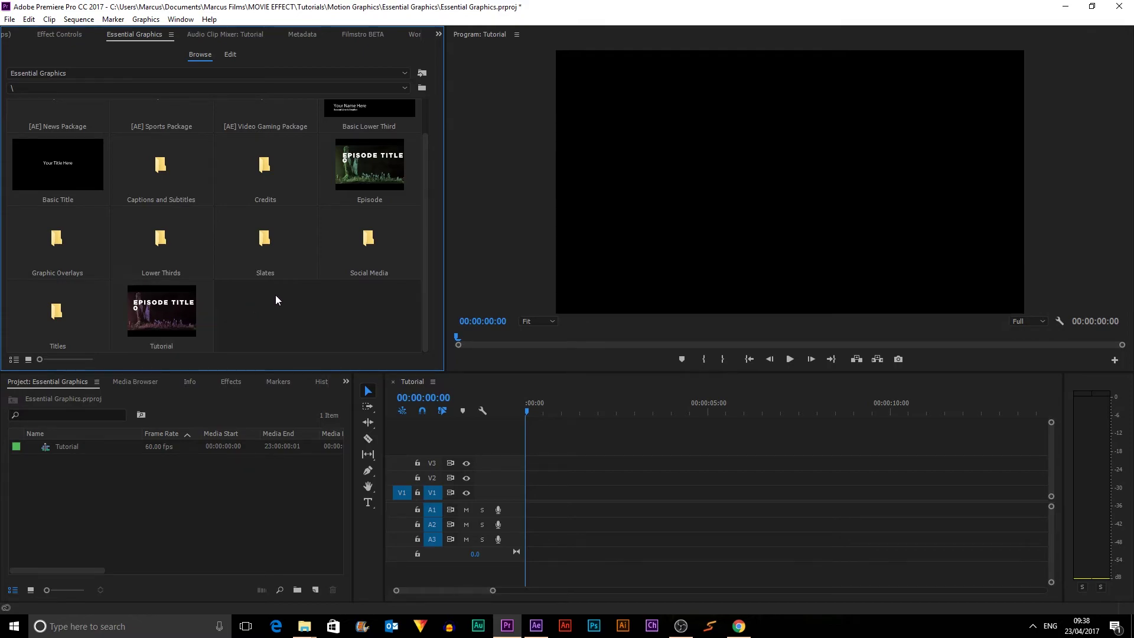
{"action": "scroll", "coordinate": [313, 276], "scroll_direction": "up", "scroll_amount": 1}
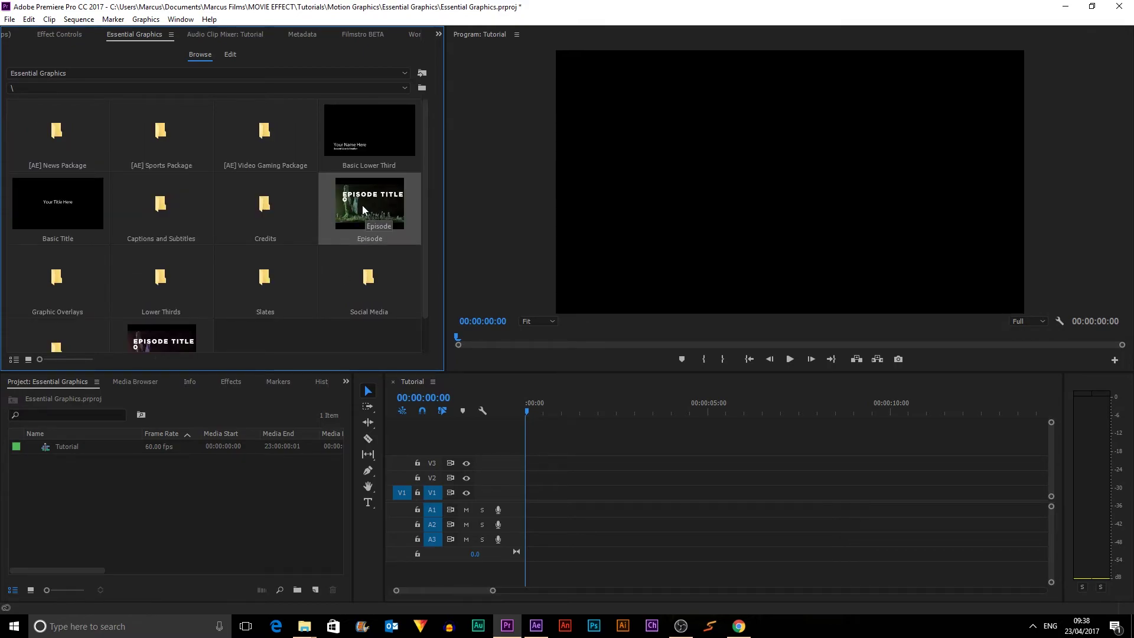
- Drop the Episode template on V1, change the sequence settings to match, and select the clip
{"action": "left_click_drag", "start_coordinate": [363, 205], "coordinate": [555, 519]}
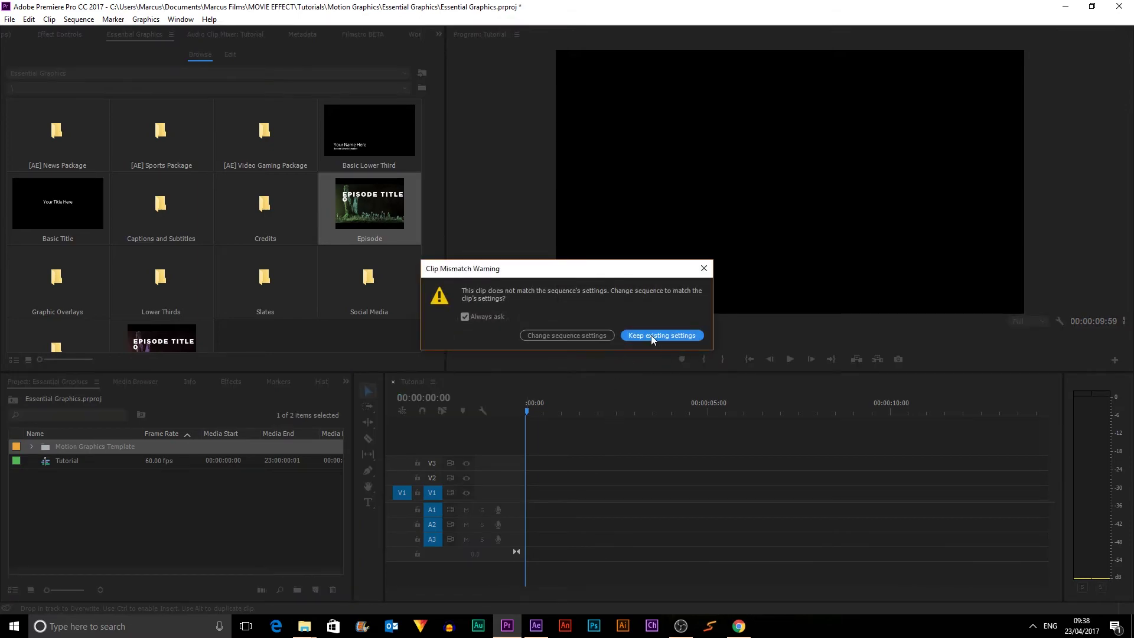
{"action": "left_click", "coordinate": [596, 335]}
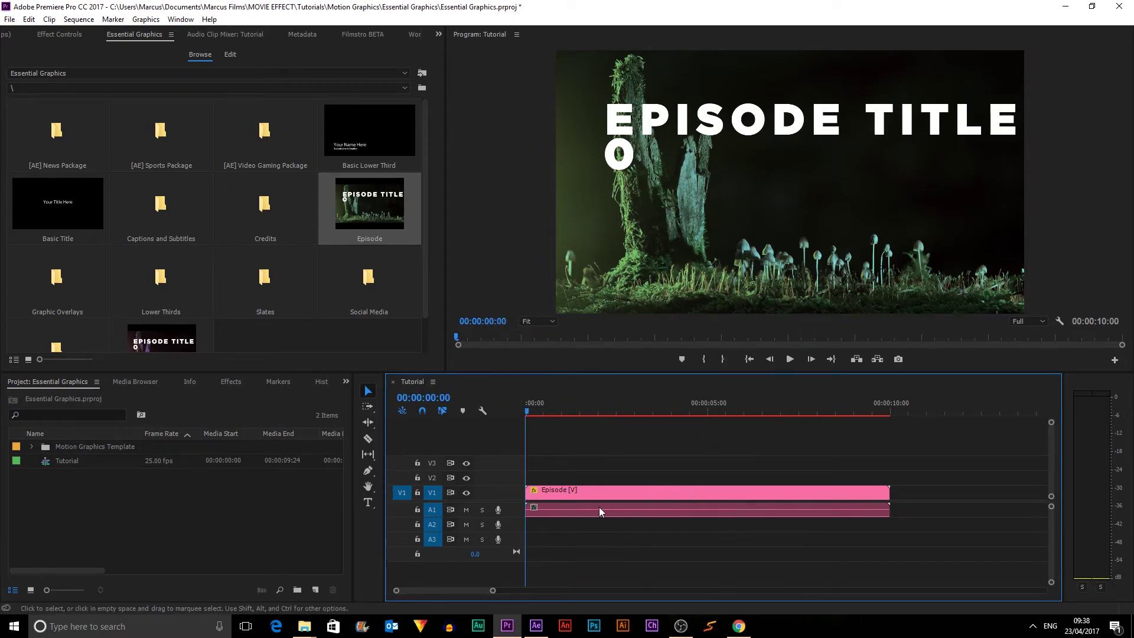
{"action": "left_click", "coordinate": [582, 489]}
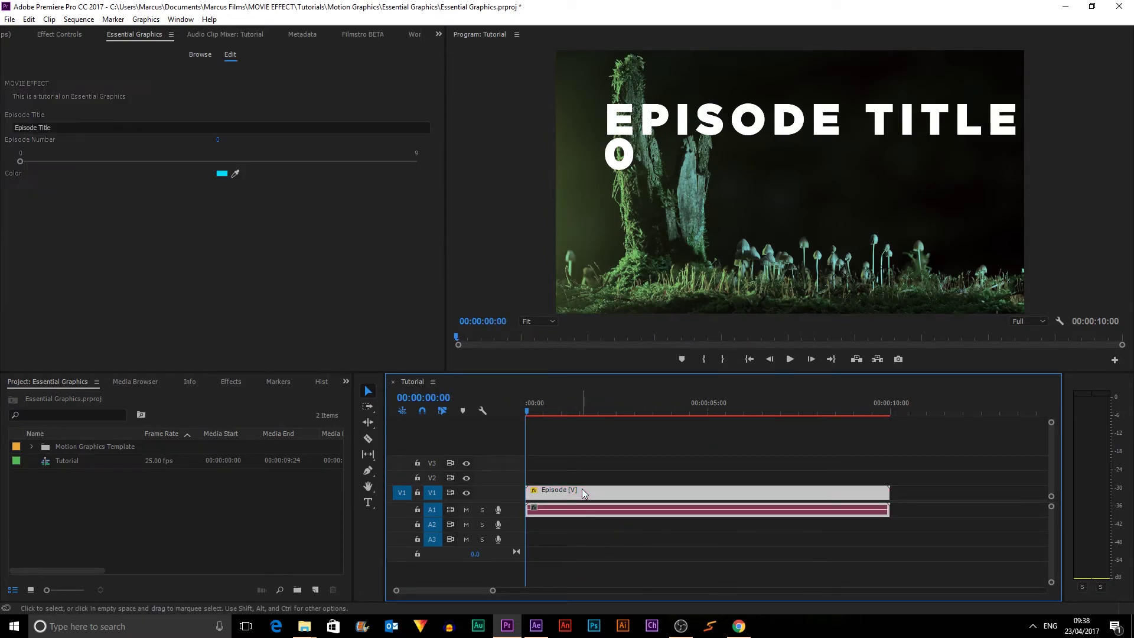
{"action": "left_click", "coordinate": [230, 59]}
{"action": "left_click", "coordinate": [204, 58]}
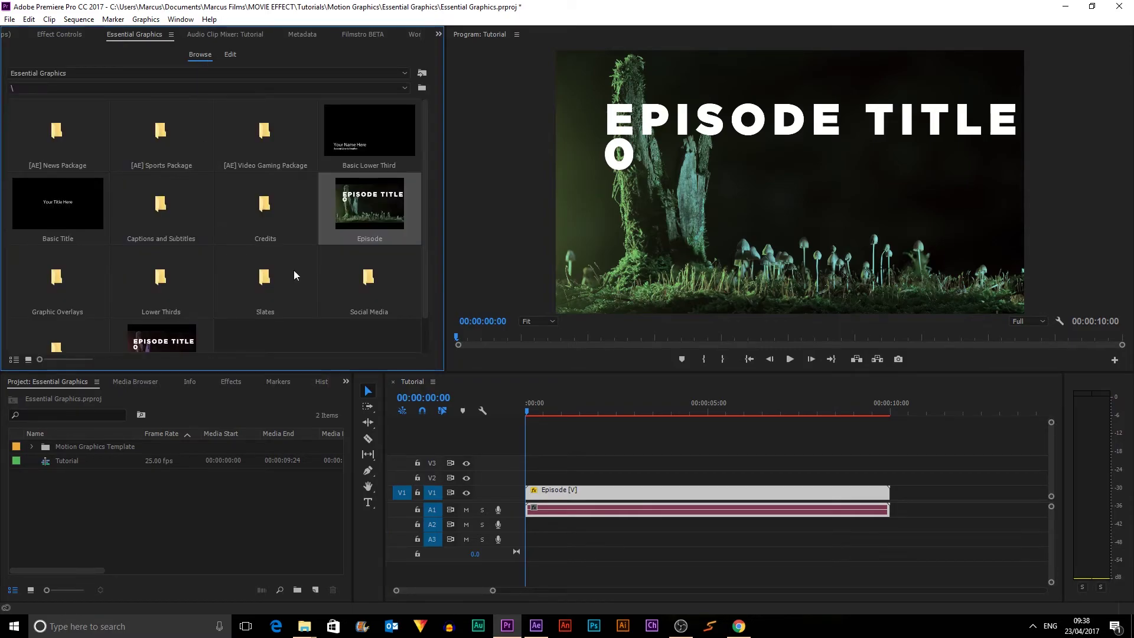
- Change the Episode Title text to MOVIE EFFECT
{"action": "left_click", "coordinate": [233, 57]}
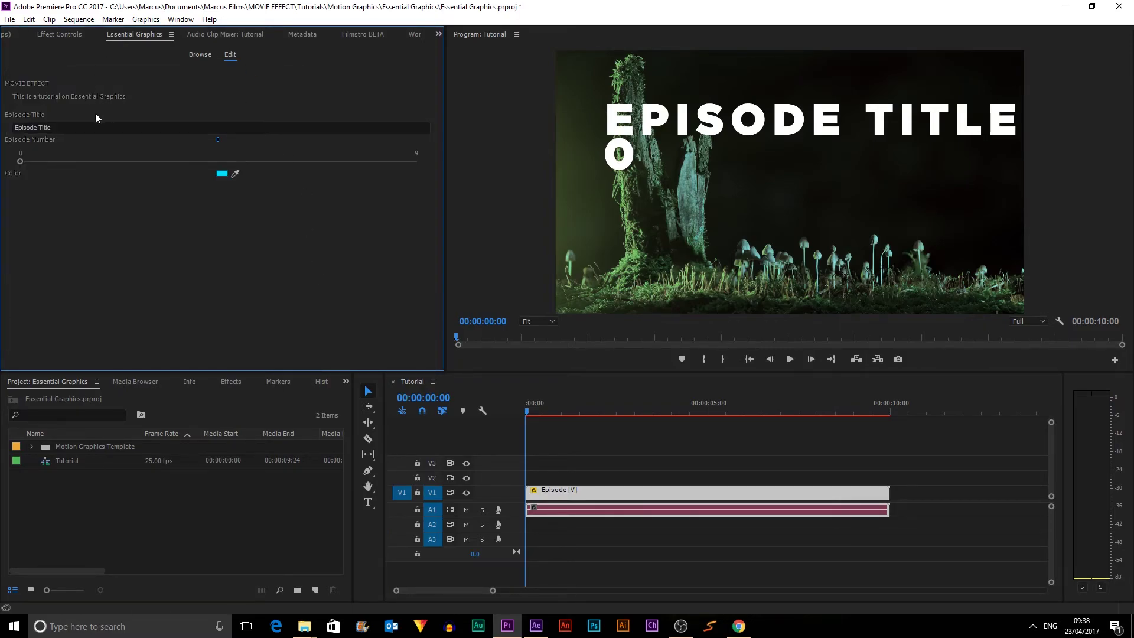
{"action": "left_click", "coordinate": [83, 126]}
{"action": "key", "text": "BackSpace"}
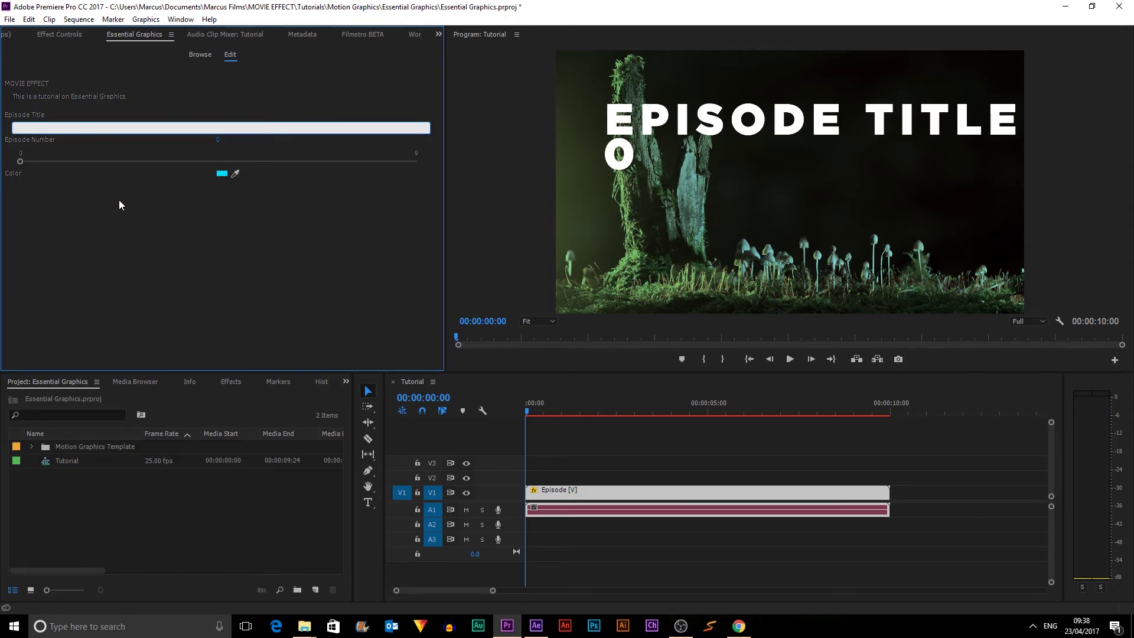
{"action": "type", "text": "MOVIE EFFECT"}
{"action": "left_click", "coordinate": [130, 205]}
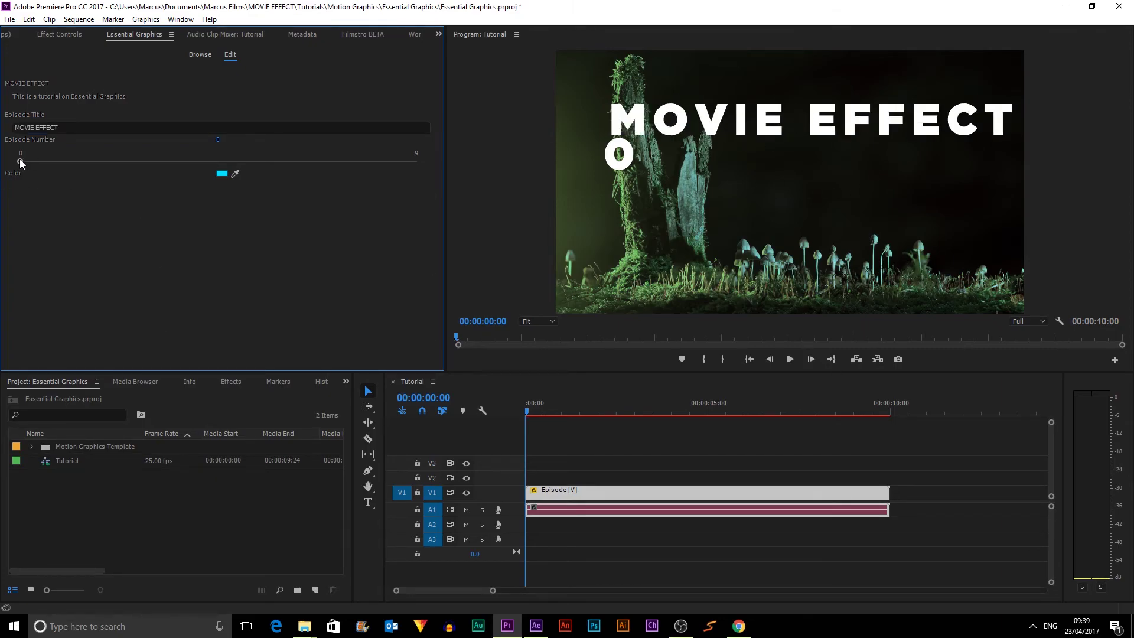
- Set Episode Number to 5 and pick a pink colour for the title
{"action": "left_click_drag", "start_coordinate": [20, 163], "coordinate": [246, 167]}
{"action": "left_click", "coordinate": [222, 173]}
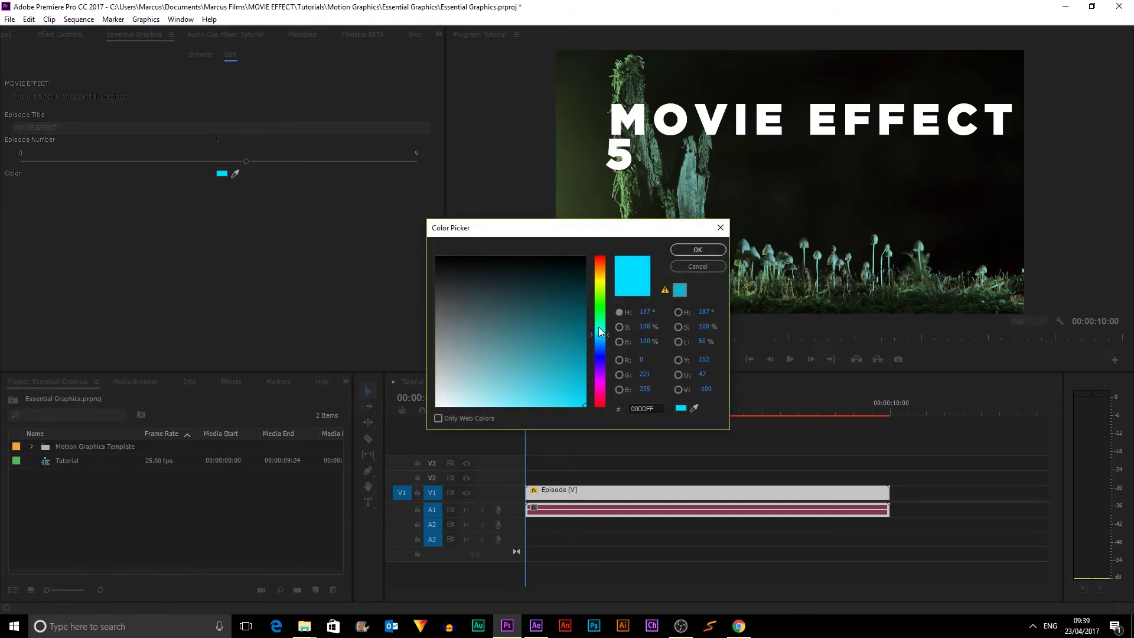
{"action": "left_click_drag", "start_coordinate": [600, 334], "coordinate": [601, 216]}
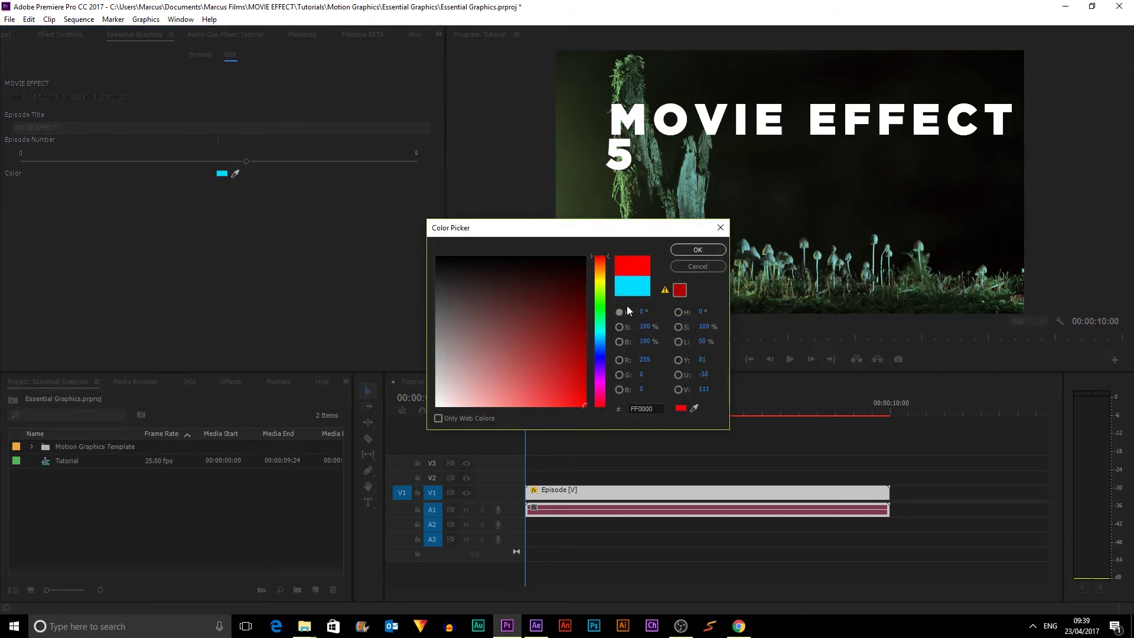
{"action": "left_click_drag", "start_coordinate": [600, 331], "coordinate": [600, 390]}
{"action": "left_click", "coordinate": [709, 249]}
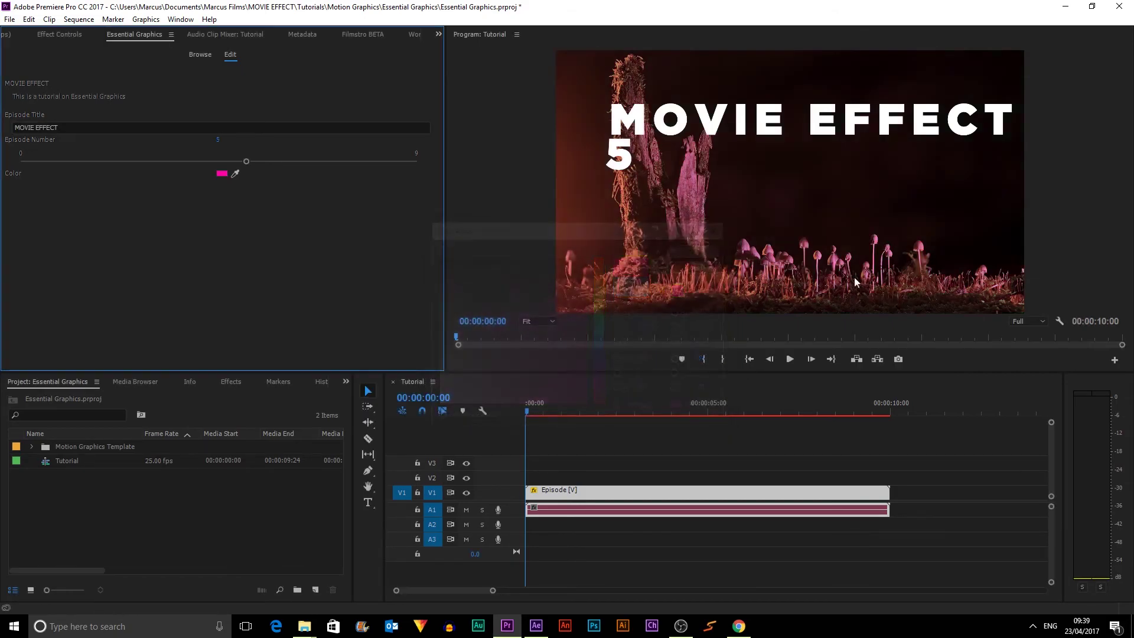
- Expand the Motion Graphics Template bin to locate the imported Episode item, then collapse it
{"action": "left_click", "coordinate": [674, 502]}
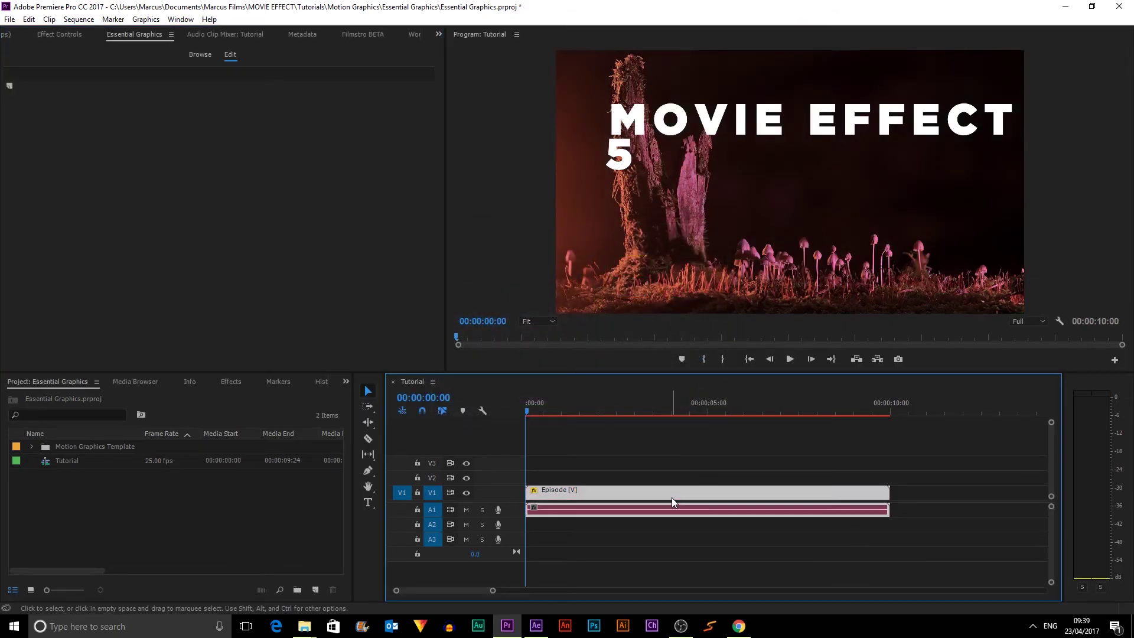
{"action": "left_click", "coordinate": [175, 529]}
{"action": "left_click_drag", "start_coordinate": [140, 507], "coordinate": [299, 557]}
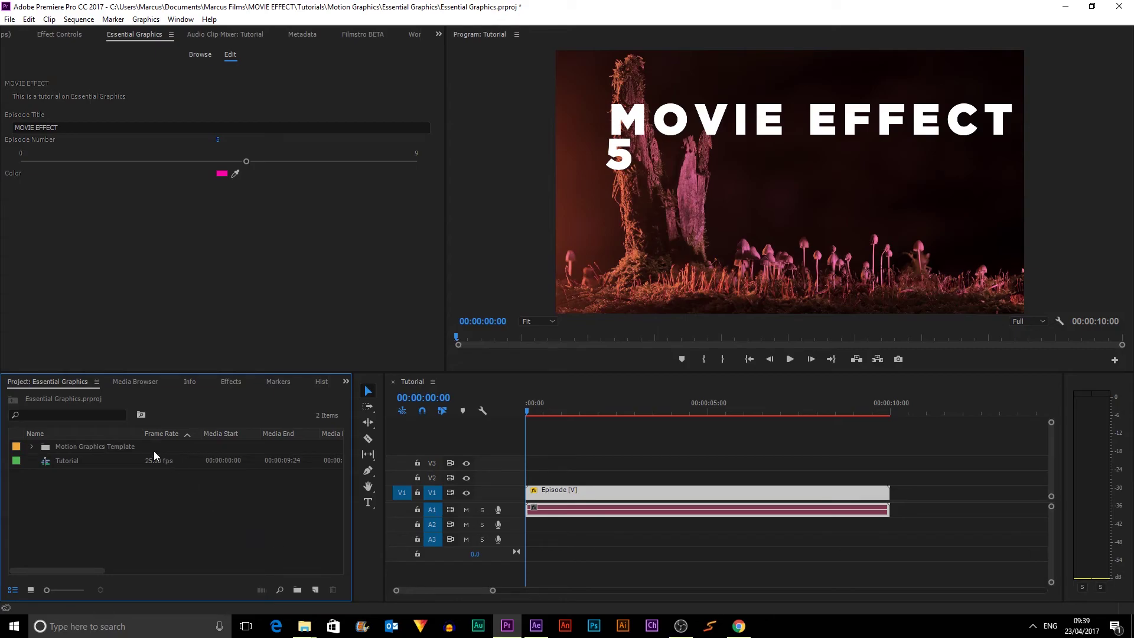
{"action": "left_click", "coordinate": [80, 447]}
{"action": "left_click", "coordinate": [33, 447]}
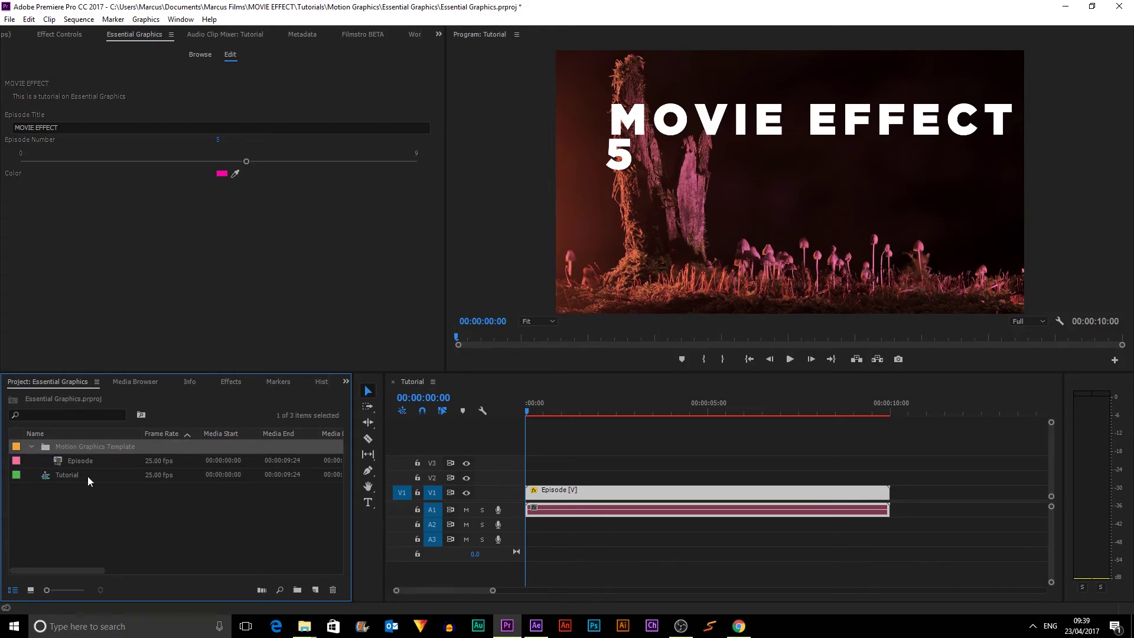
{"action": "left_click", "coordinate": [97, 508]}
{"action": "left_click", "coordinate": [73, 461]}
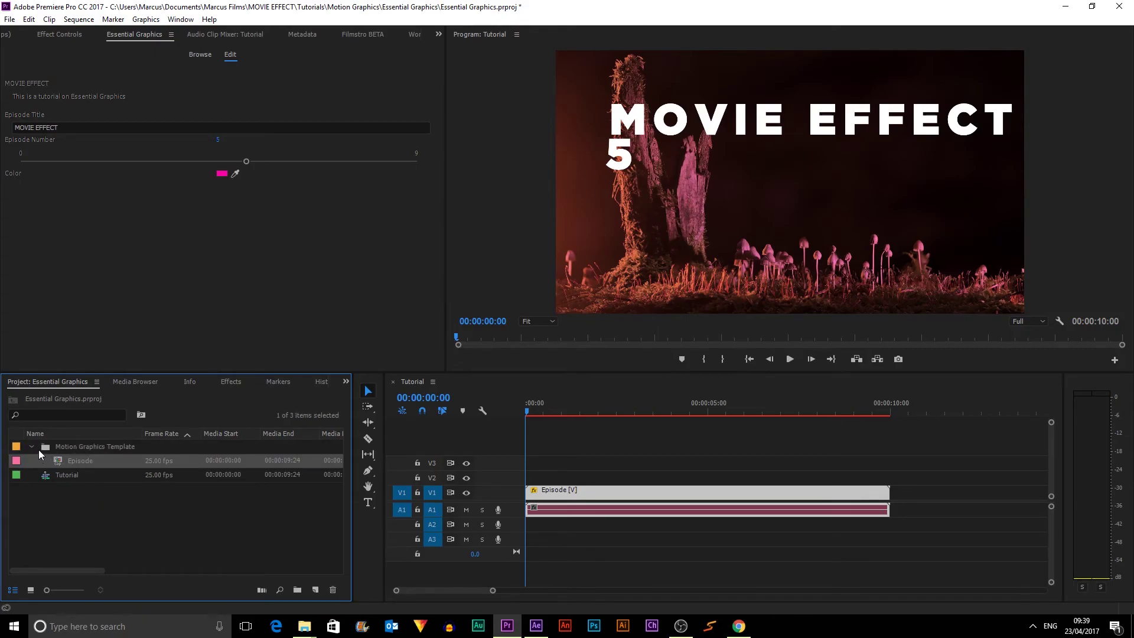
{"action": "left_click", "coordinate": [33, 448]}
{"action": "left_click", "coordinate": [609, 491]}
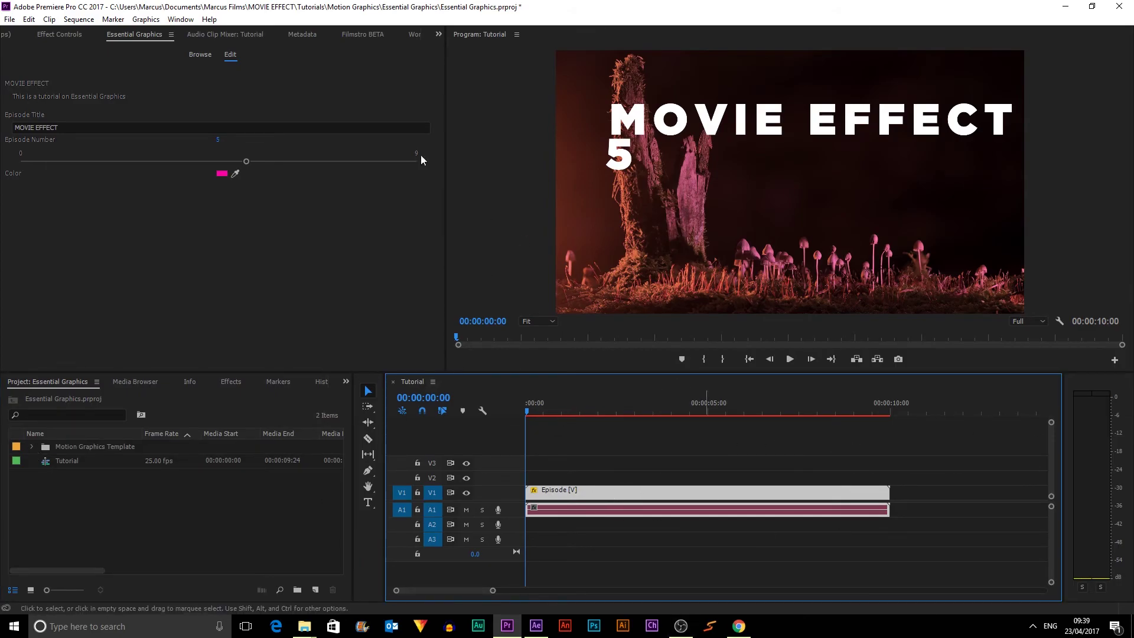
- Place a second Episode title on V1 right after the first and select it
{"action": "left_click", "coordinate": [203, 55]}
{"action": "left_click_drag", "start_coordinate": [498, 227], "coordinate": [903, 491]}
{"action": "left_click_drag", "start_coordinate": [880, 417], "coordinate": [902, 415]}
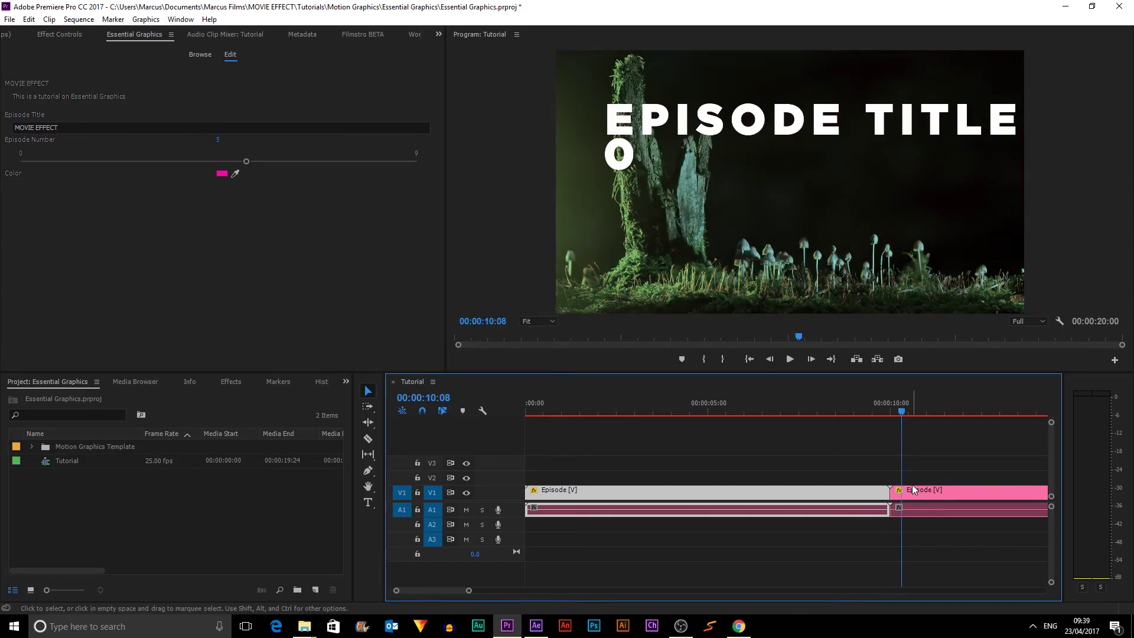
{"action": "left_click", "coordinate": [921, 491]}
- Retitle the second Episode 'Tutorial' and raise its episode number to 6
{"action": "left_click", "coordinate": [128, 129]}
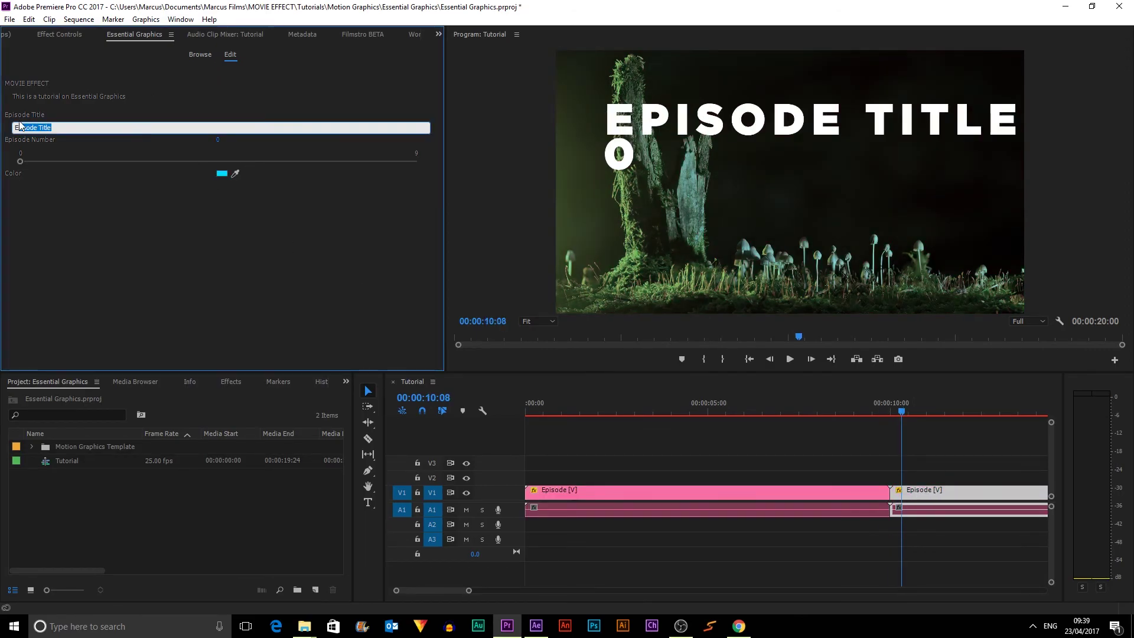
{"action": "key", "text": "BackSpace"}
{"action": "type", "text": "Tutorial"}
{"action": "left_click", "coordinate": [184, 144]}
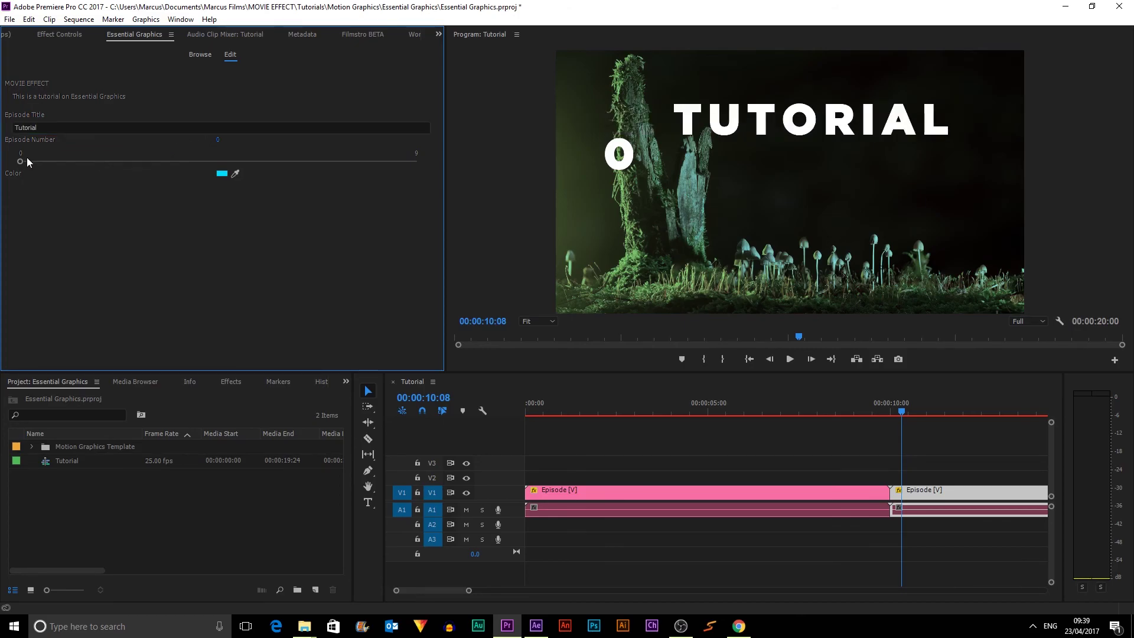
{"action": "left_click_drag", "start_coordinate": [21, 162], "coordinate": [298, 167]}
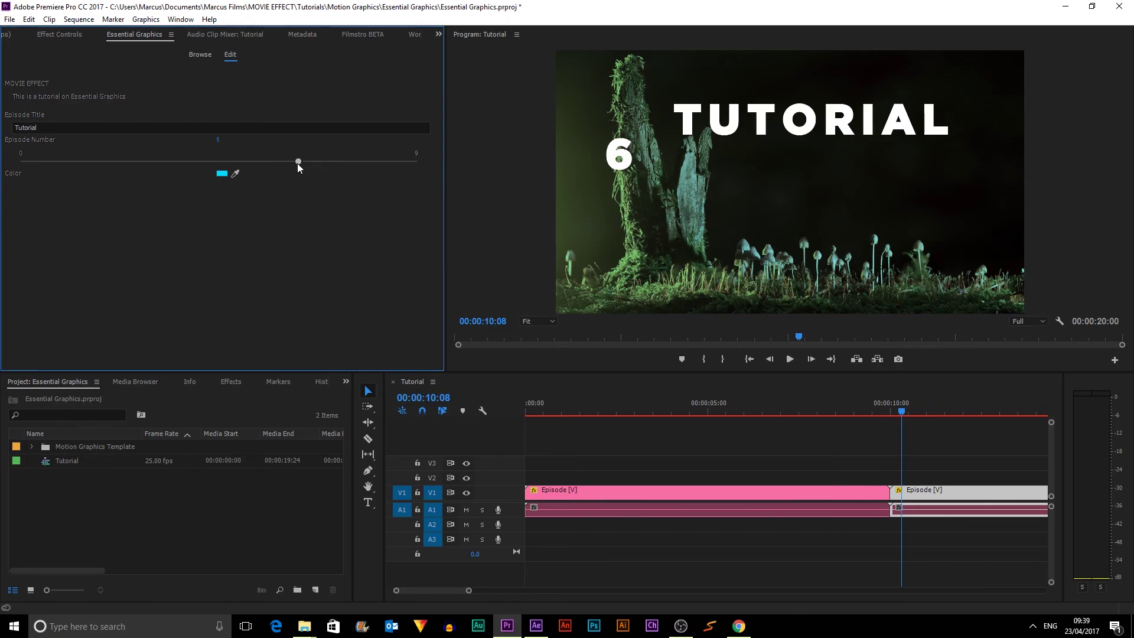
- Colour the second title green and preview the cut between the two titles
{"action": "left_click", "coordinate": [222, 173]}
{"action": "left_click_drag", "start_coordinate": [602, 358], "coordinate": [601, 309]}
{"action": "left_click", "coordinate": [686, 251]}
{"action": "left_click_drag", "start_coordinate": [943, 421], "coordinate": [868, 433]}
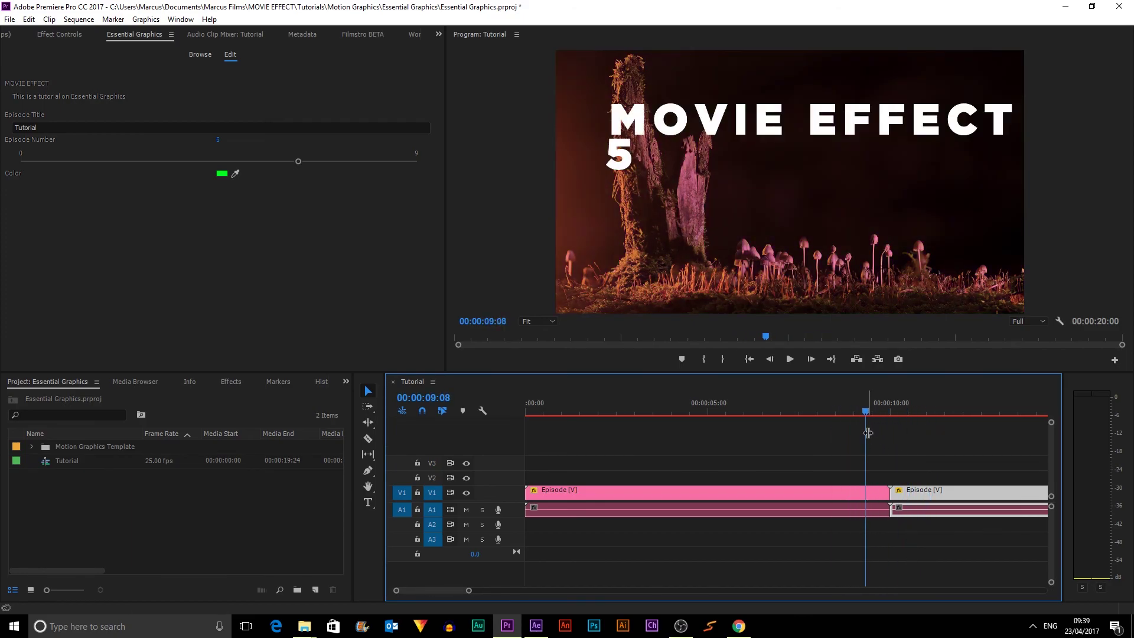
- Zoom the timeline out to show both titles and preview TUTORIAL 6 at the sequence end
{"action": "left_click", "coordinate": [792, 541]}
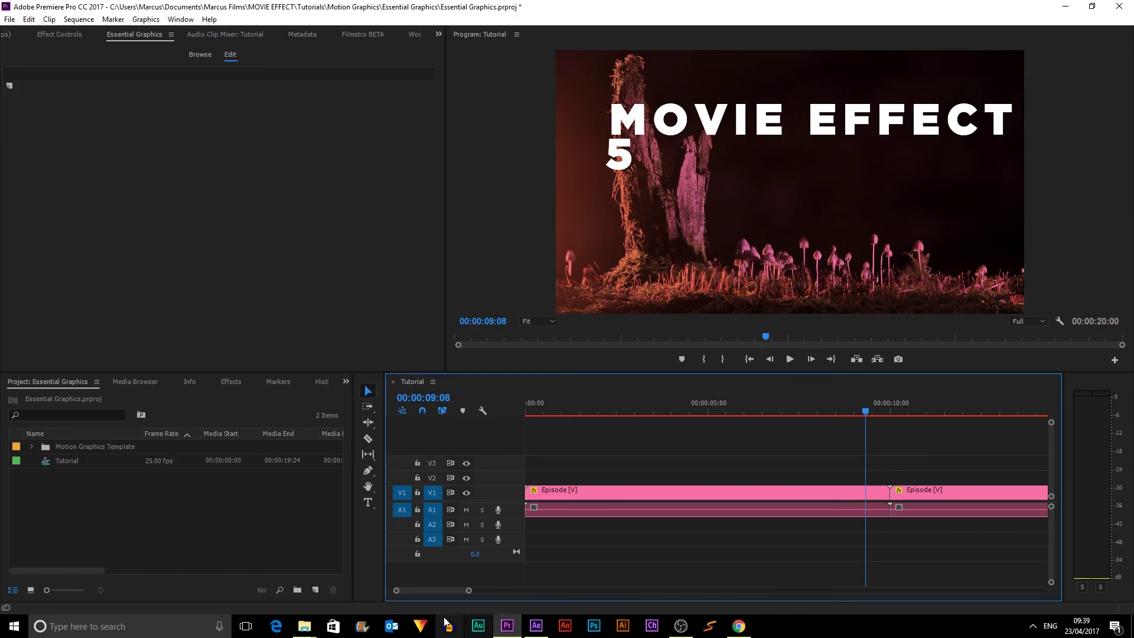
{"action": "left_click_drag", "start_coordinate": [466, 588], "coordinate": [612, 590]}
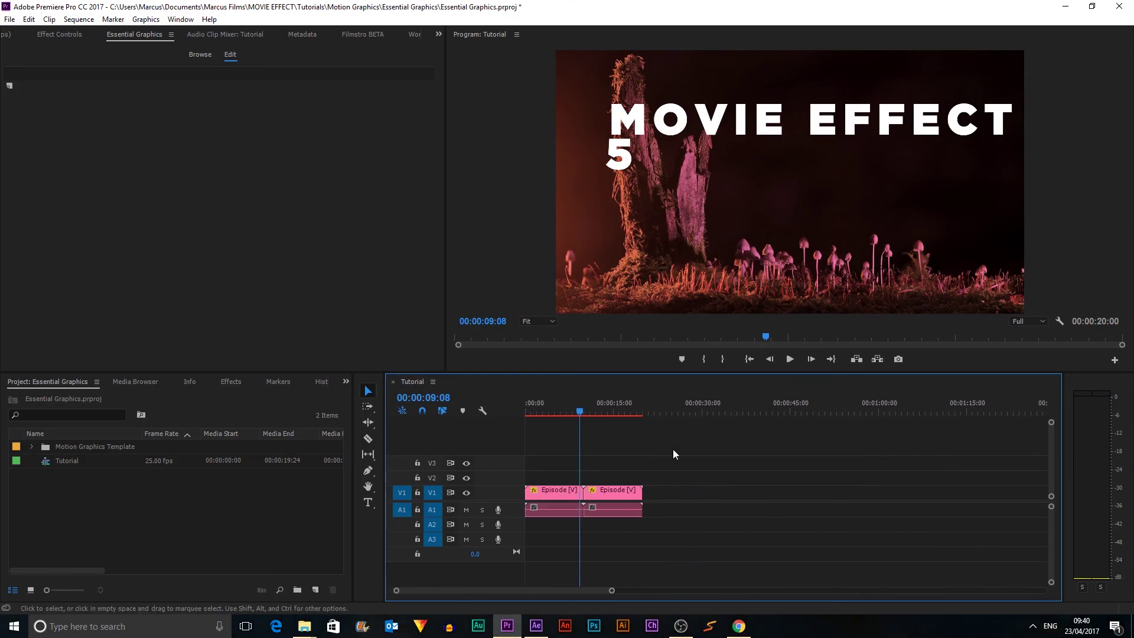
{"action": "left_click", "coordinate": [830, 361]}
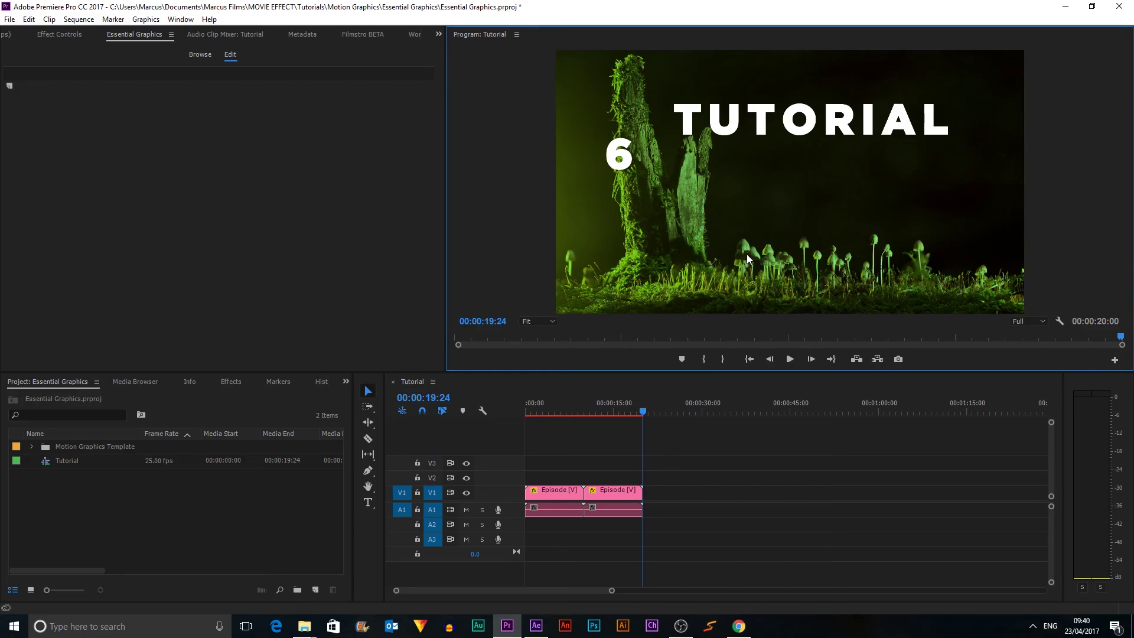
{"action": "left_click", "coordinate": [818, 516]}
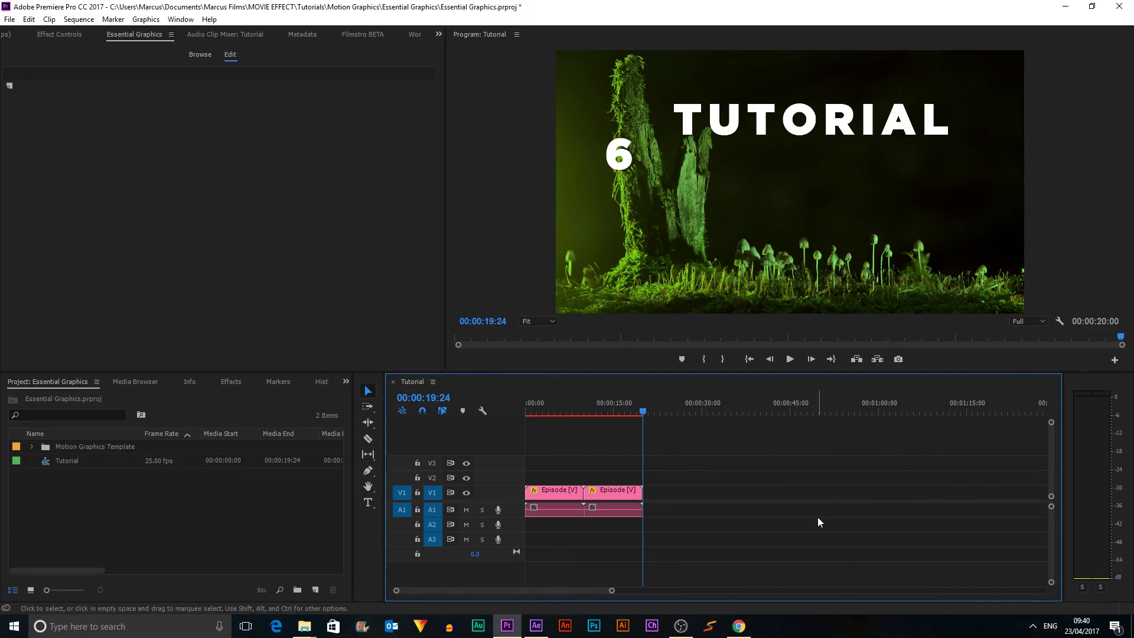